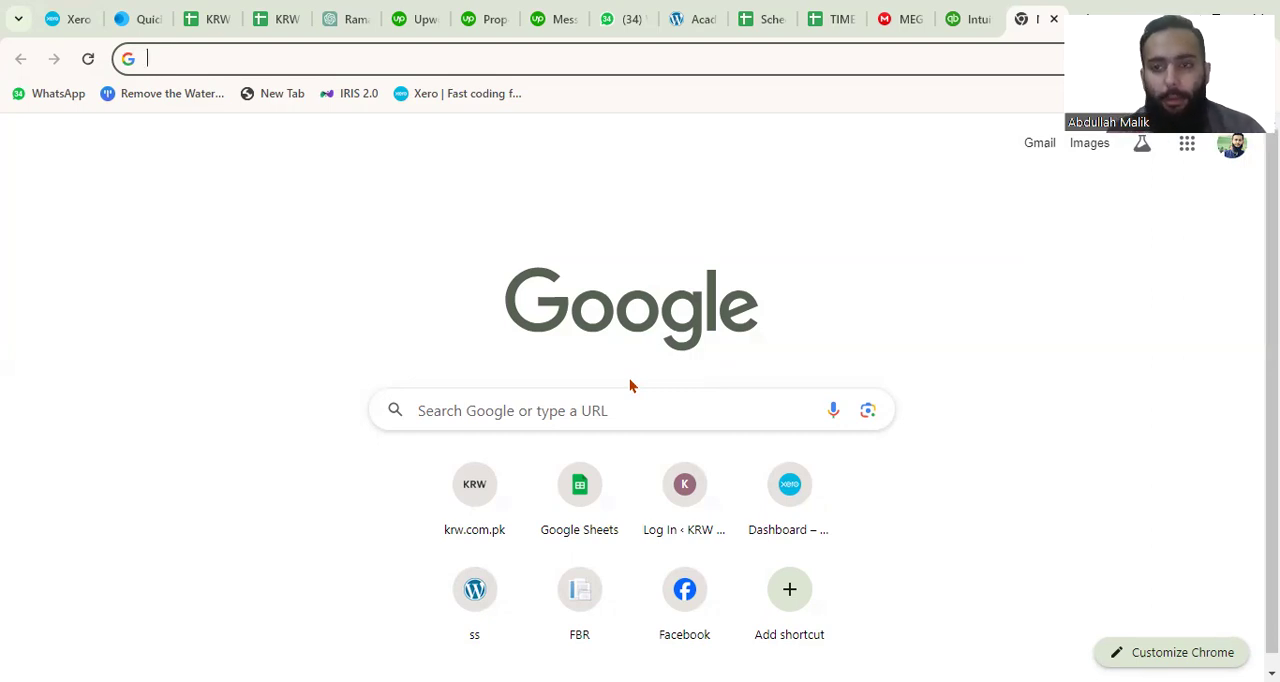
Search Google for "quickbooks online" and open the sponsored QuickBooks $1/Mo result.
left_click(573, 413)
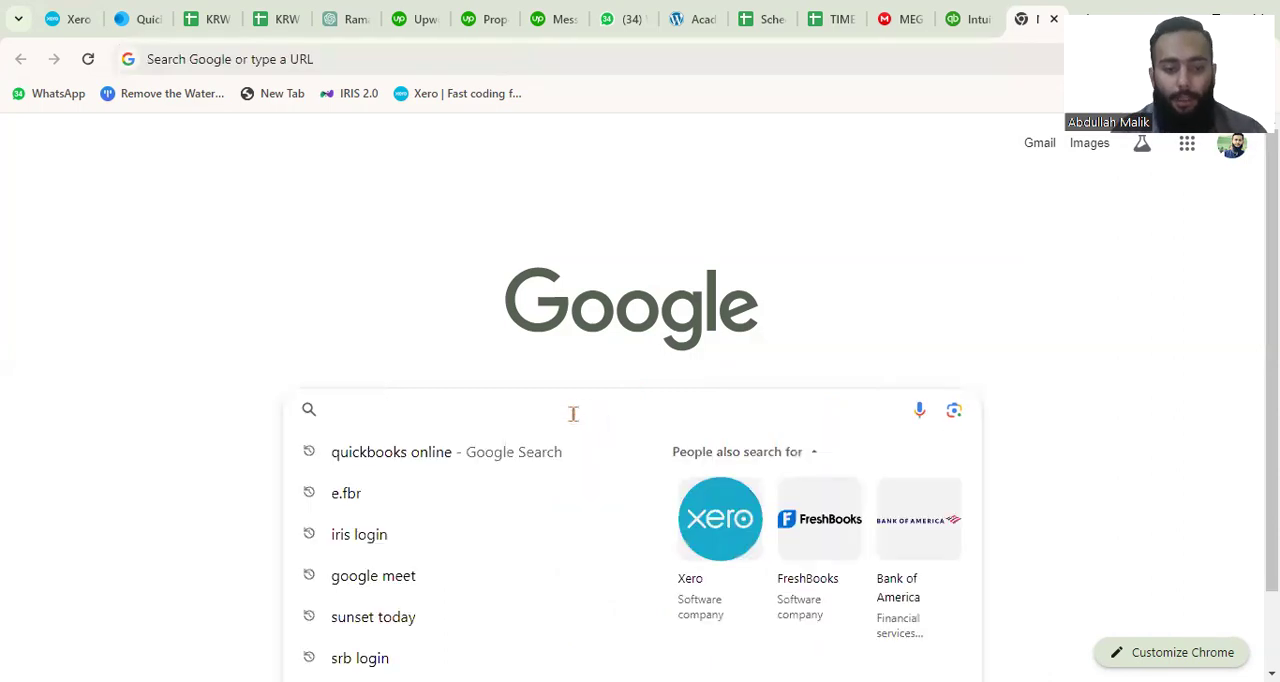
type("q")
key("Return")
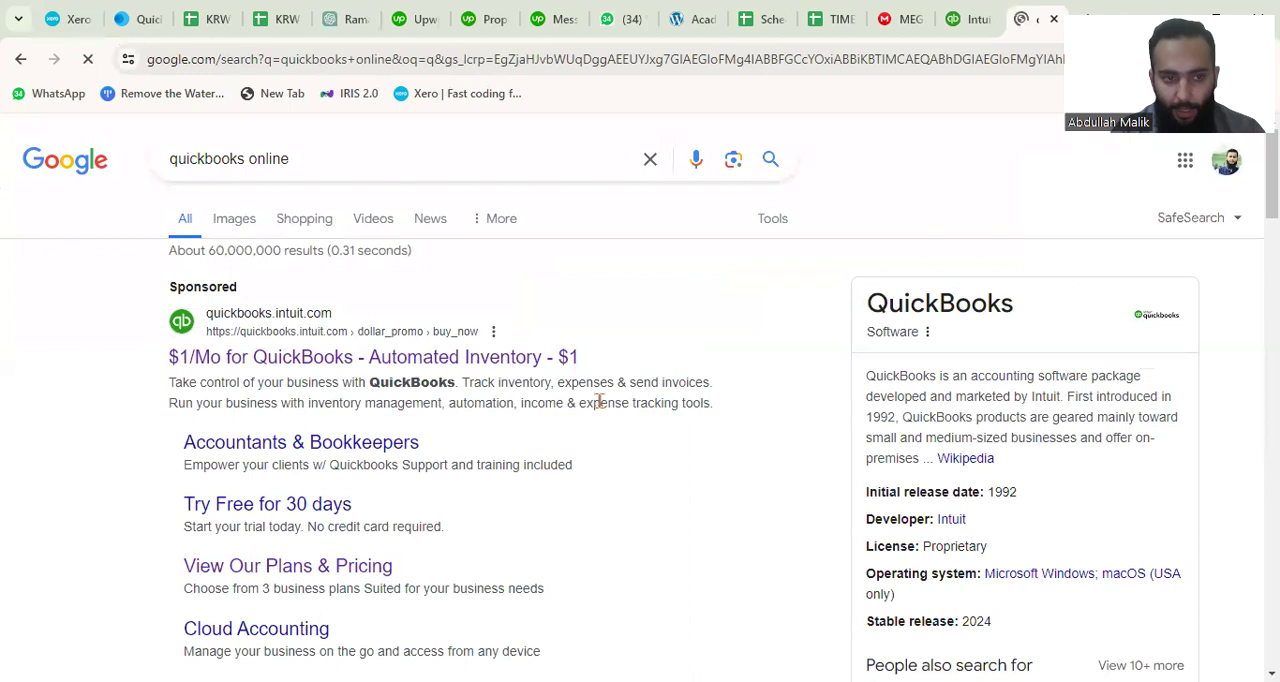
left_click(322, 366)
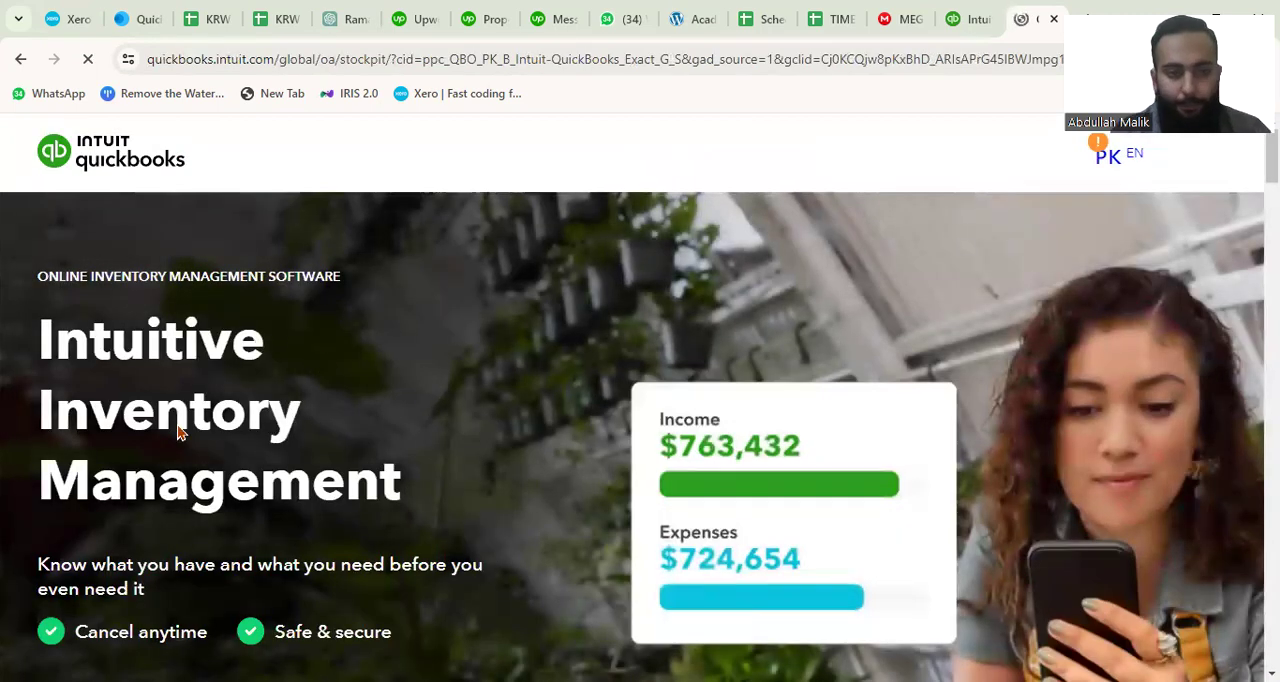
Examine the feature comparison of Quickbooks Plus, Stockpit Smart and Stockpit Boost on the inventory management page.
scroll(448, 436, "down", 8)
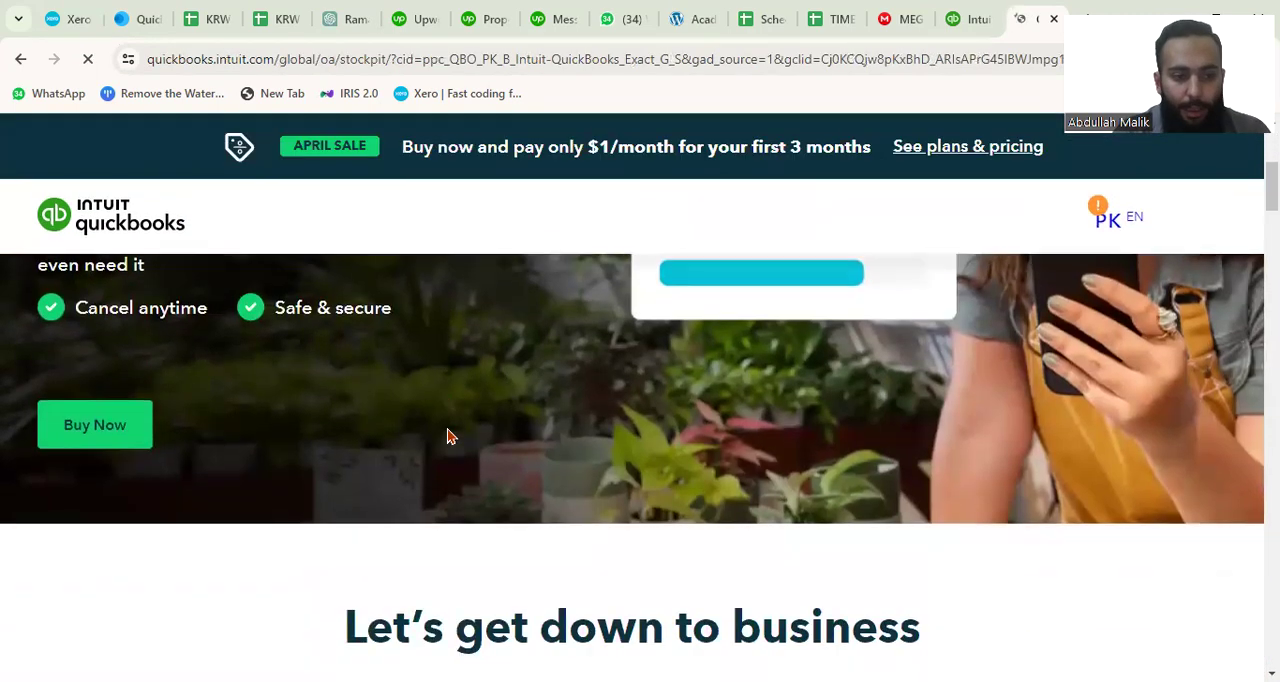
scroll(448, 436, "down", 5)
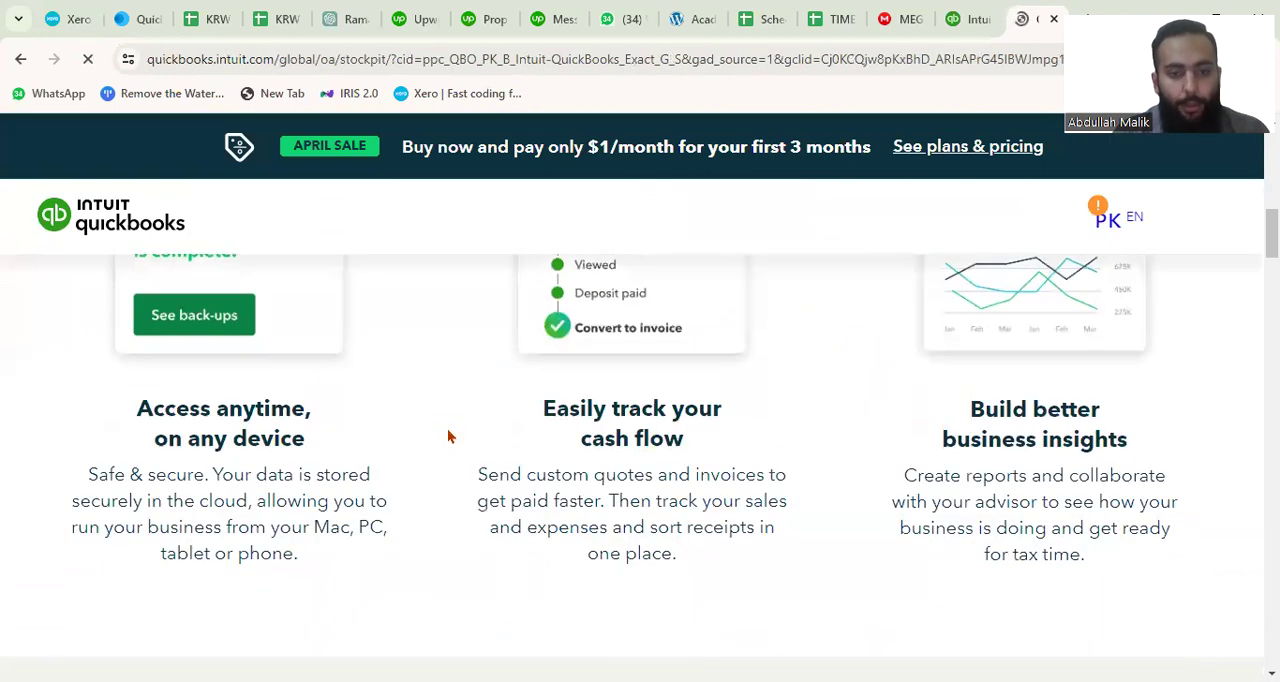
scroll(448, 436, "down", 1)
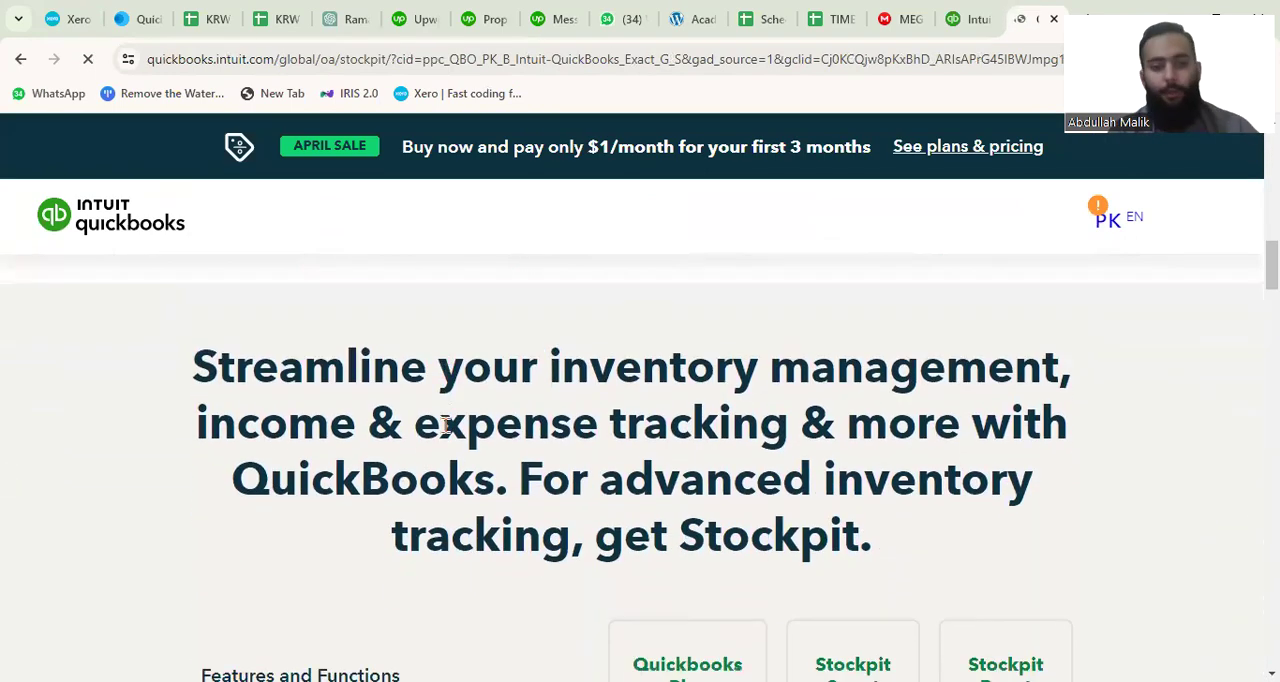
scroll(633, 482, "down", 3)
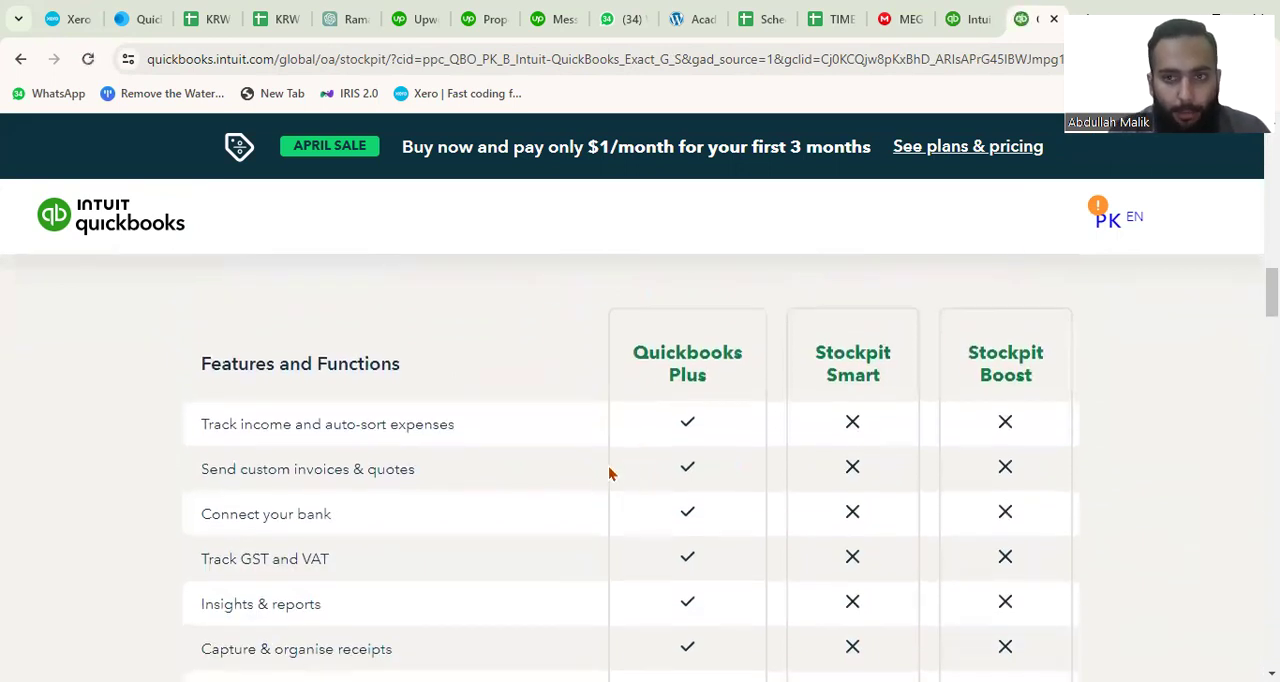
scroll(610, 473, "up", 1)
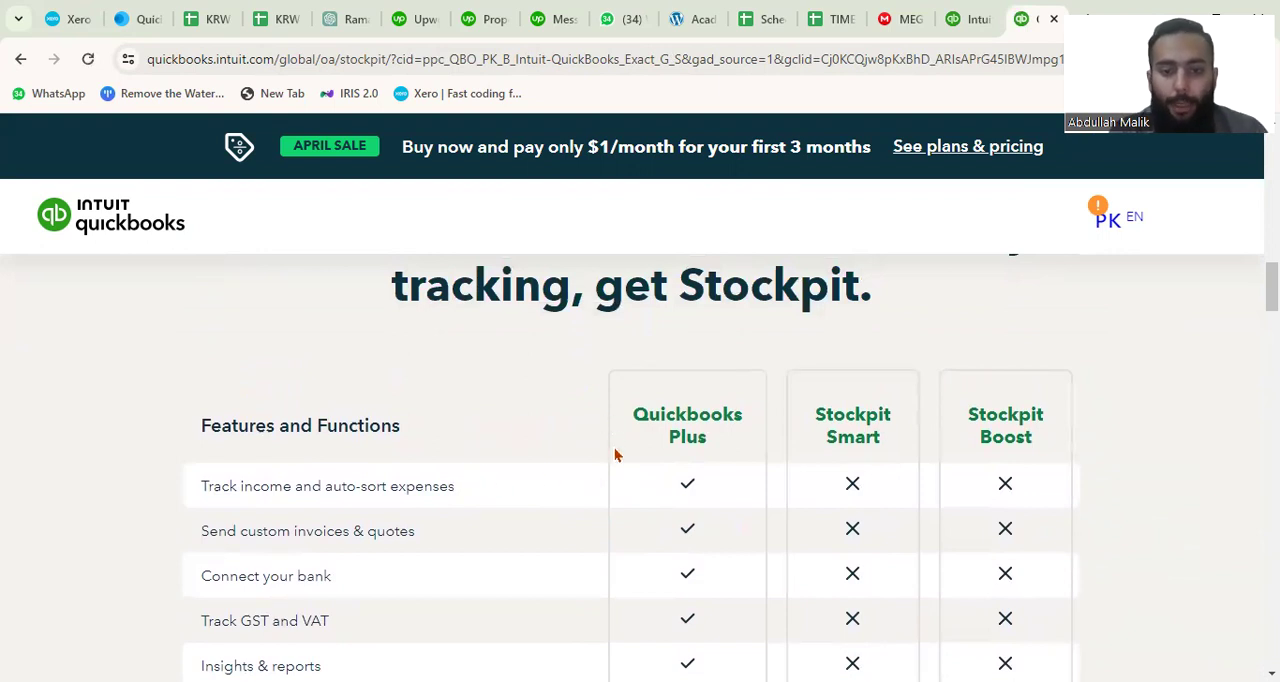
scroll(614, 453, "down", 1)
scroll(504, 472, "down", 2)
scroll(504, 471, "up", 2)
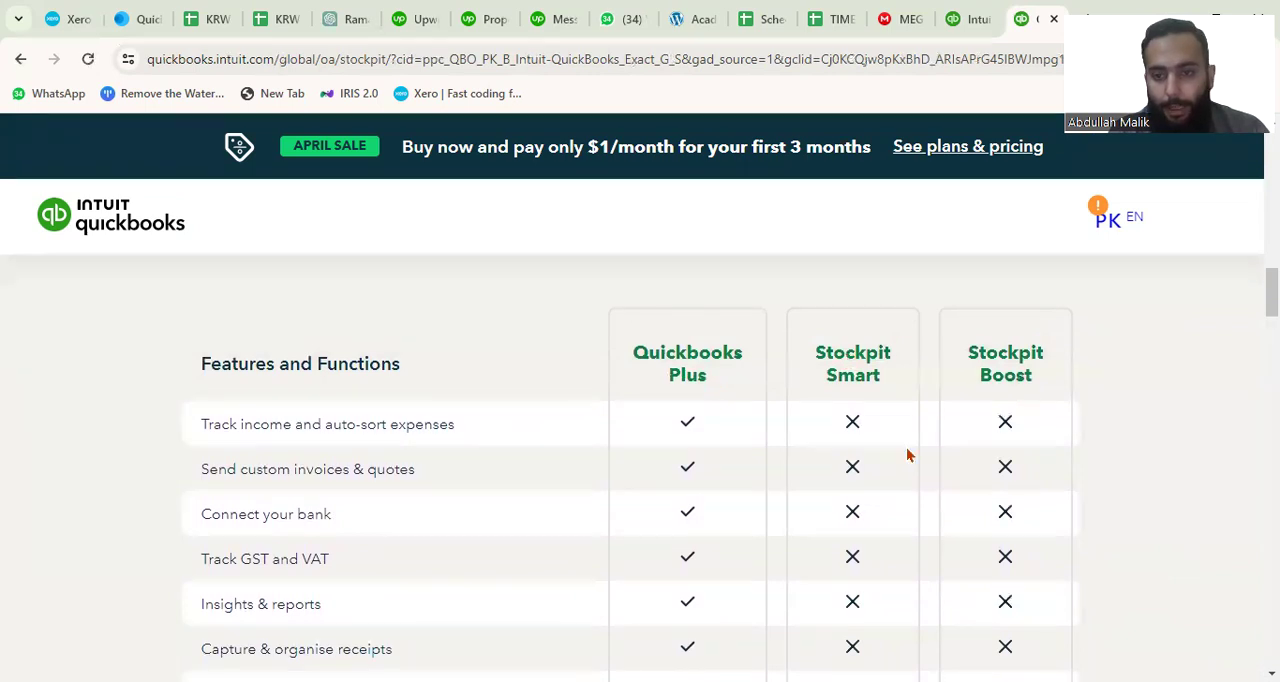
scroll(762, 485, "down", 4)
scroll(762, 485, "down", 10)
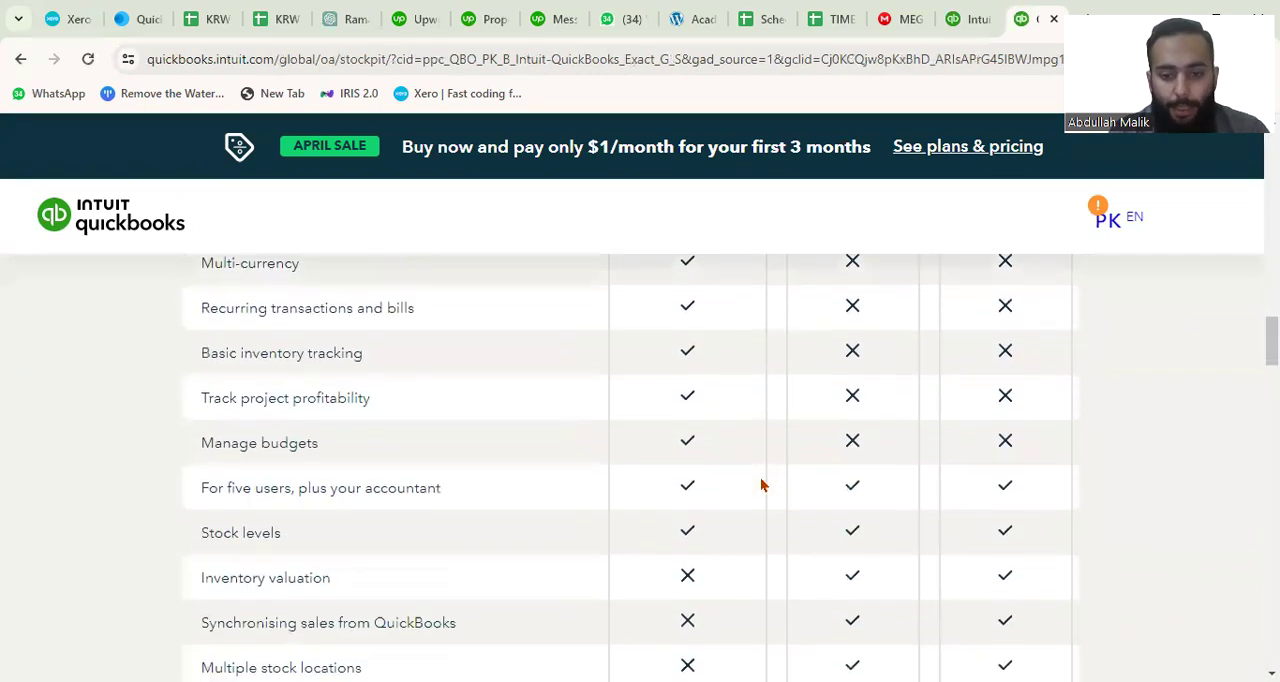
scroll(762, 485, "down", 4)
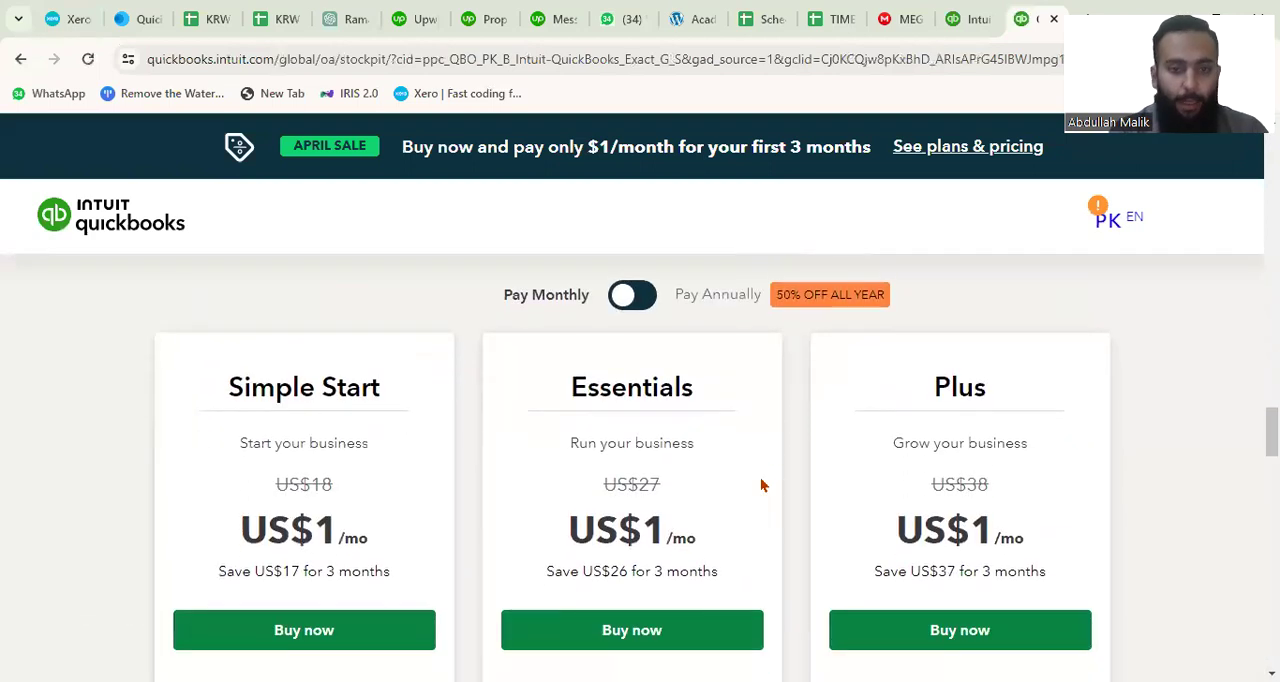
Compare the Simple Start, Essentials and Plus plans and choose to buy the Plus plan with monthly payment.
scroll(760, 485, "down", 2)
scroll(506, 446, "up", 1)
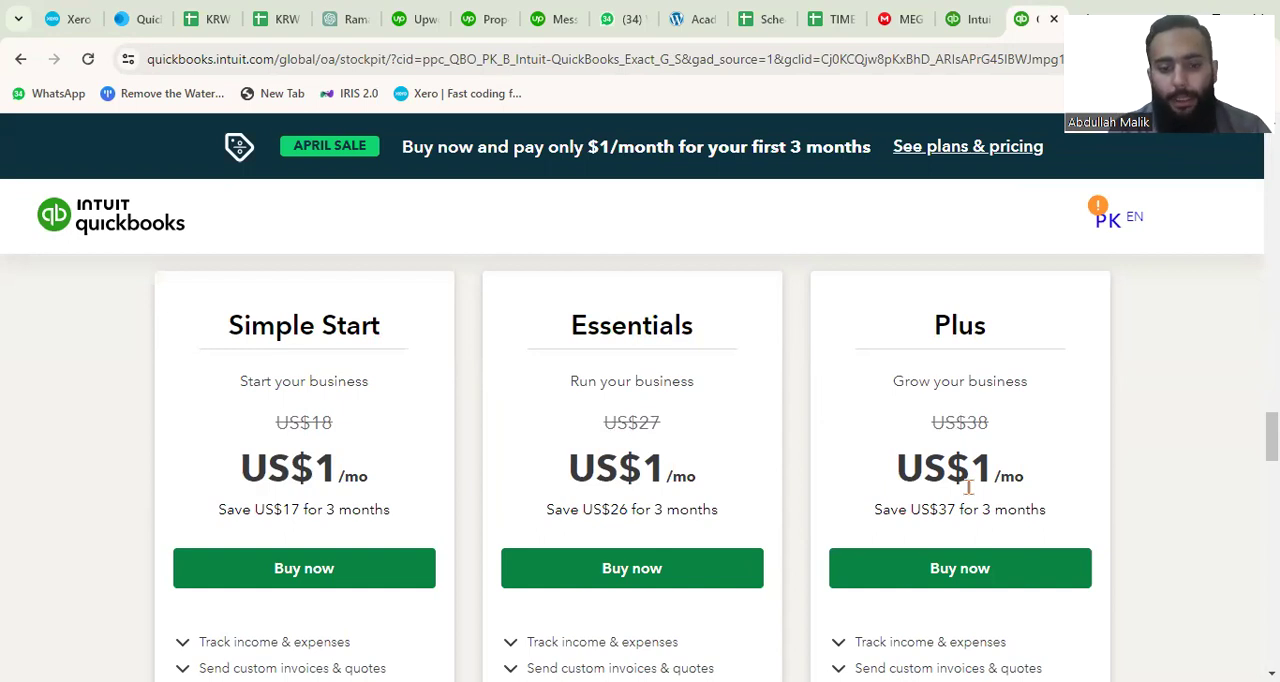
scroll(738, 480, "down", 3)
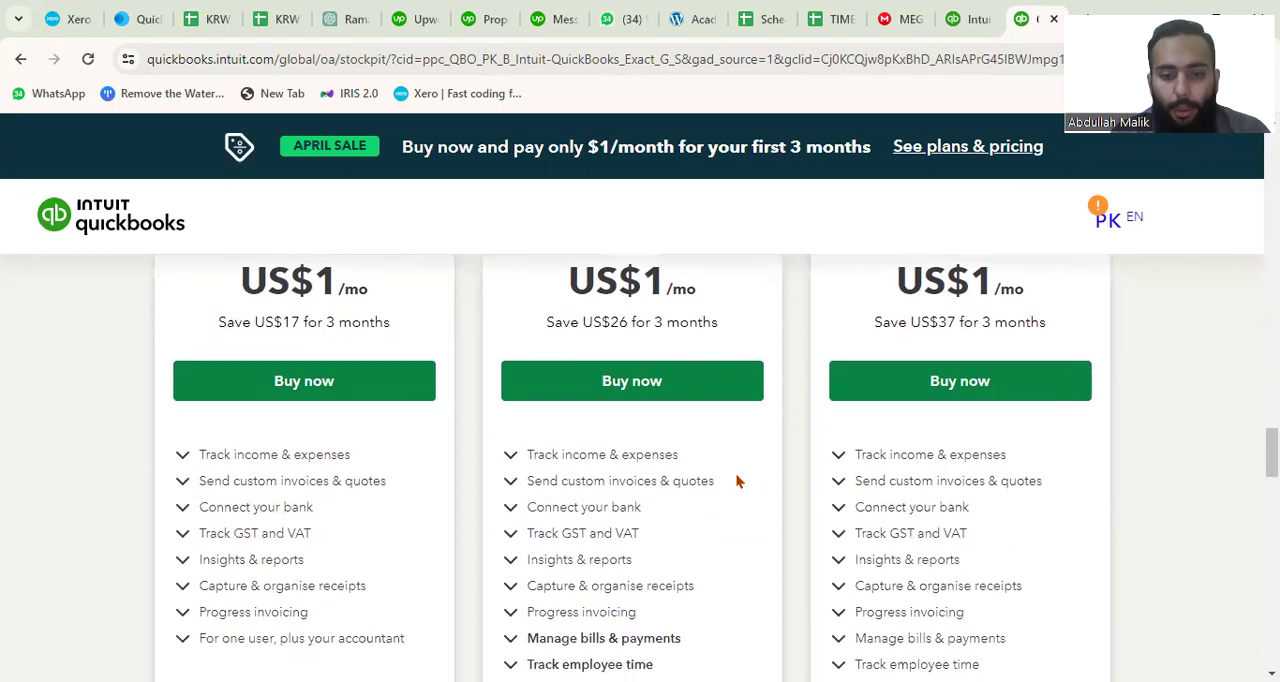
scroll(738, 480, "up", 2)
scroll(833, 492, "up", 2)
scroll(833, 492, "down", 1)
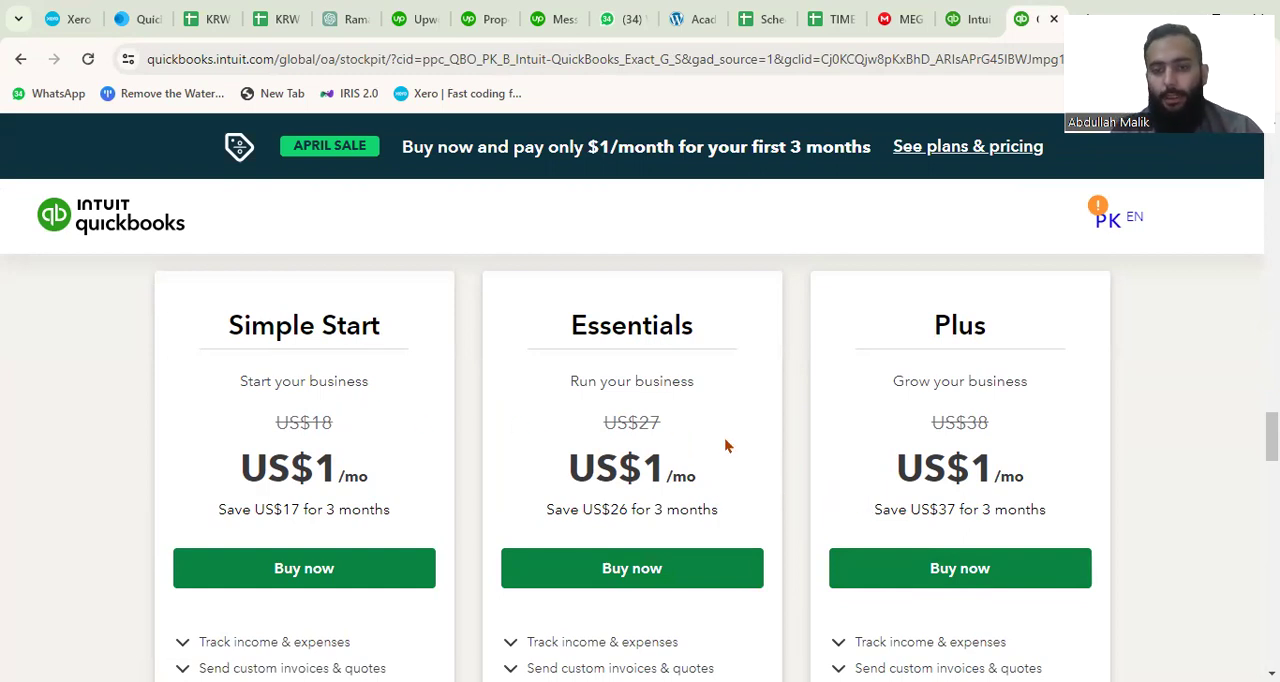
left_click(930, 572)
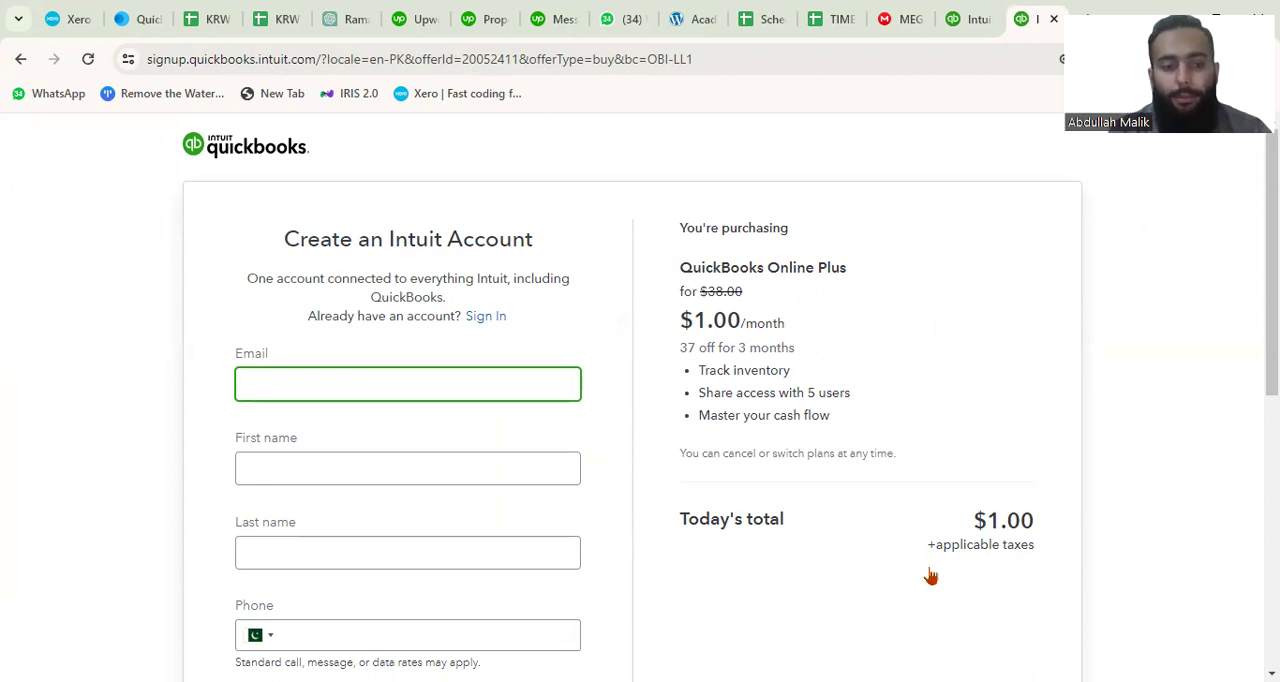
Enter the account holder's email address in the Intuit account sign-up form.
scroll(930, 576, "down", 1)
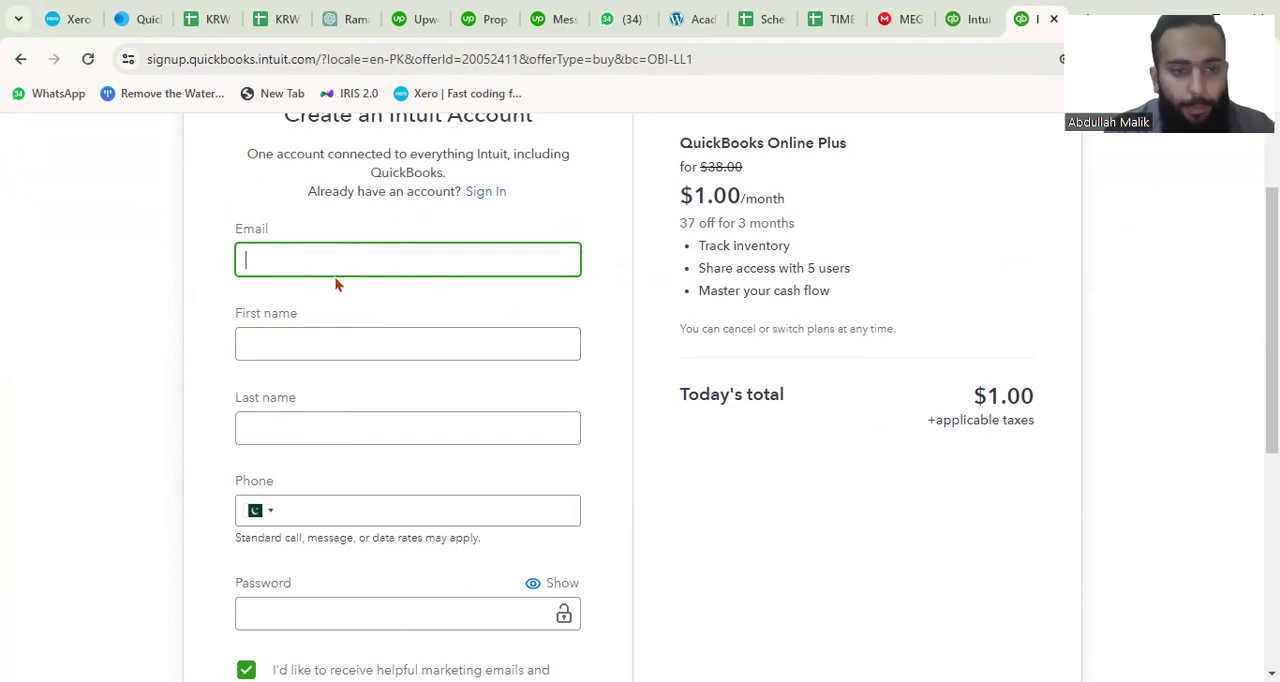
scroll(339, 285, "up", 1)
scroll(339, 285, "down", 1)
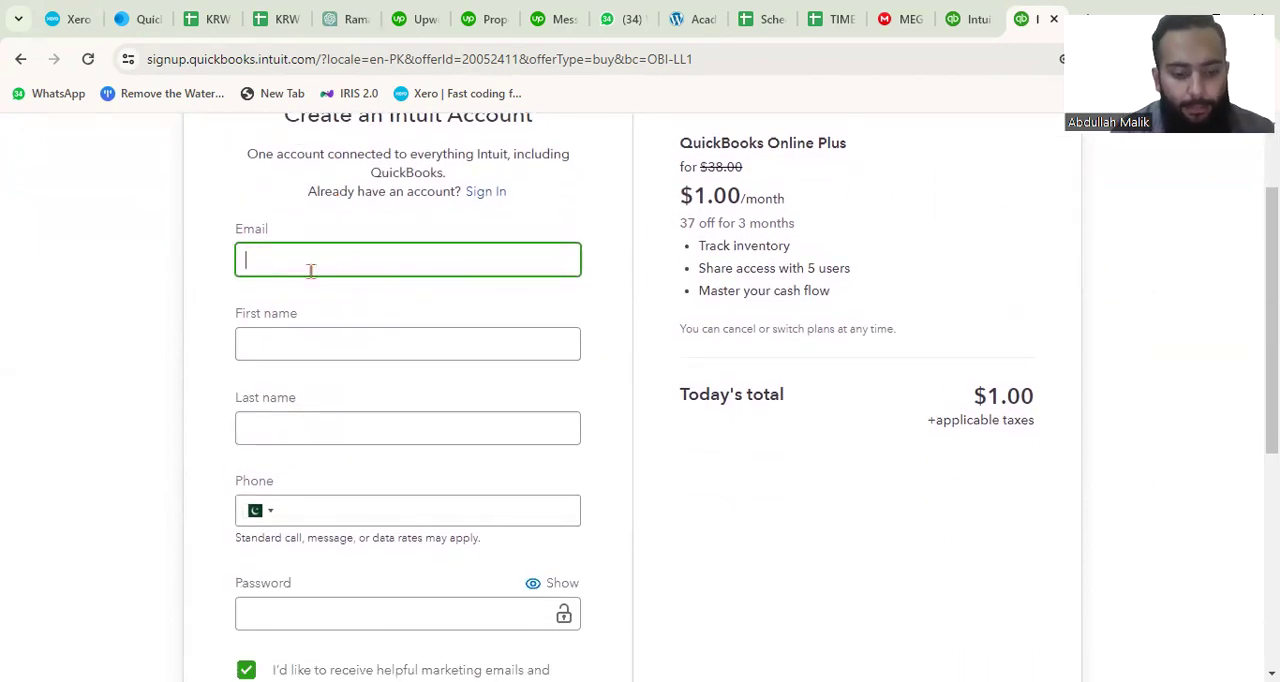
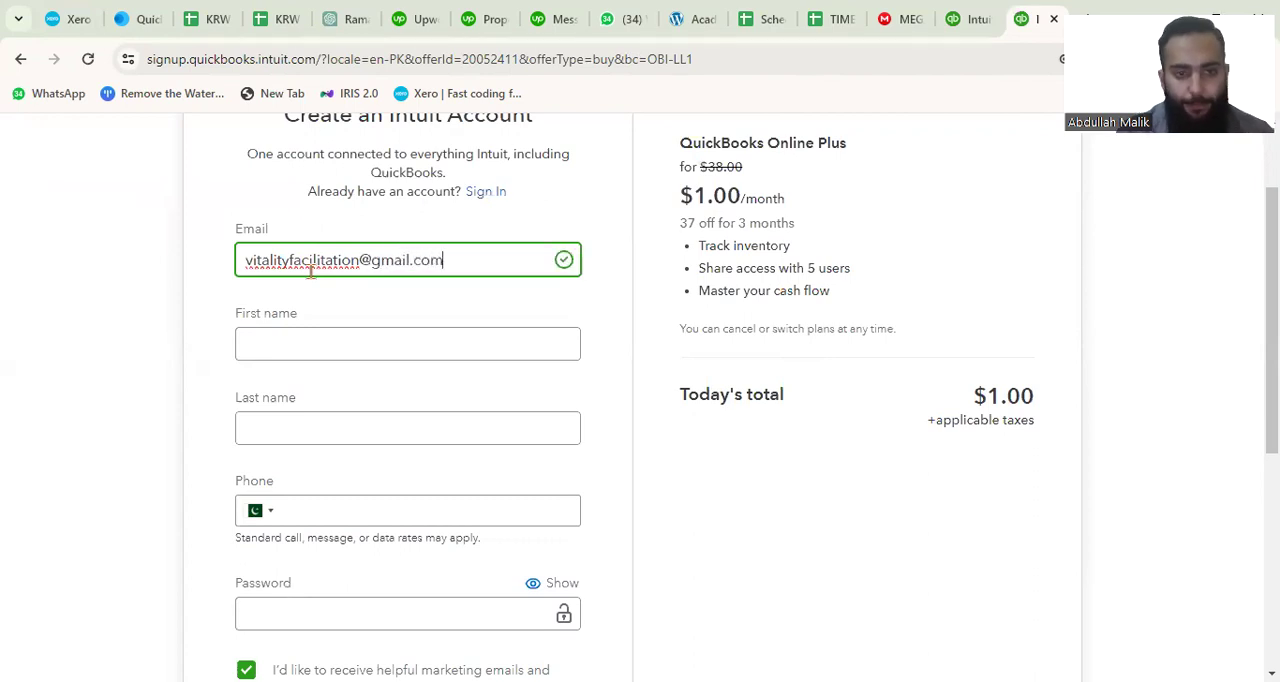
Fill in the account holder's first name, last name and saved phone number in the sign-up form.
left_click(326, 338)
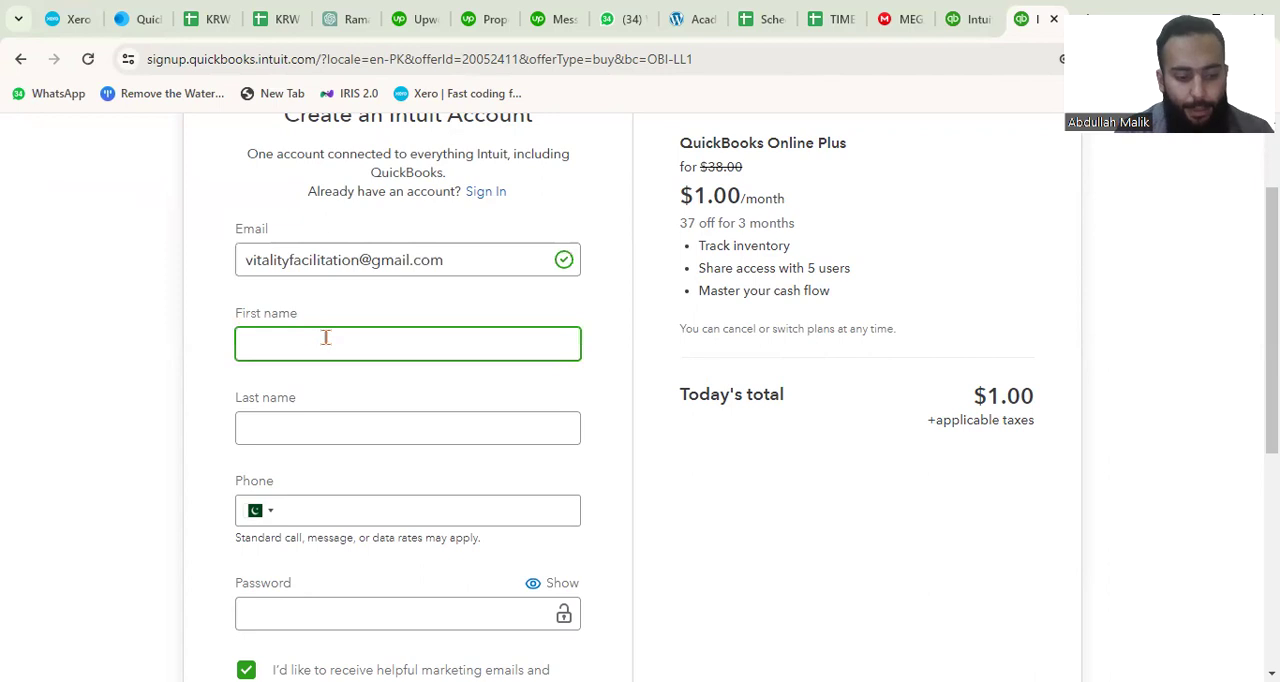
type("Academic")
left_click(293, 440)
type("Vitality")
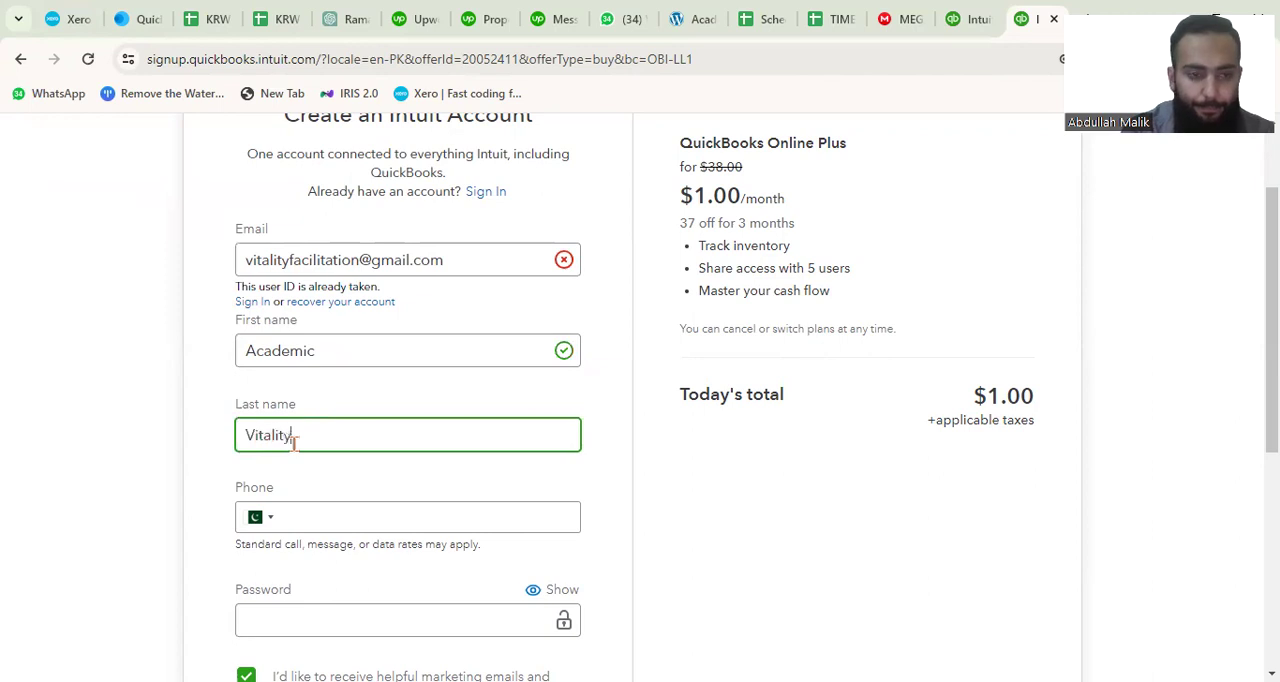
left_click(320, 503)
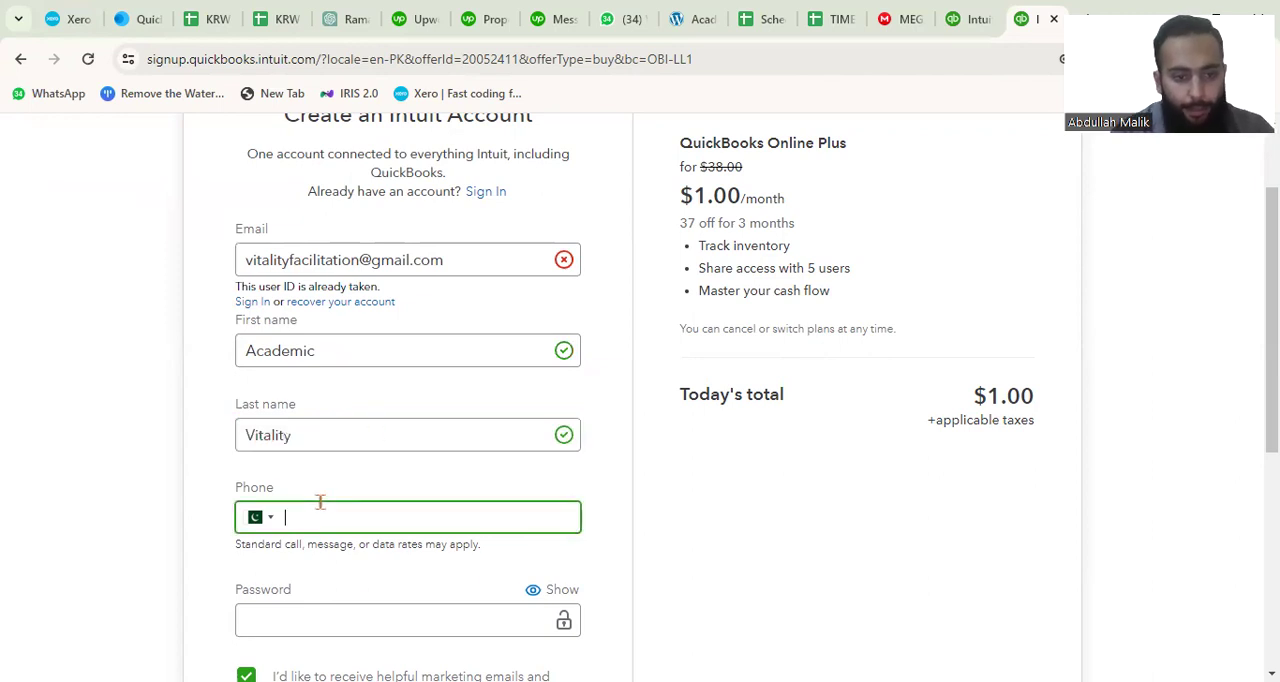
left_click(399, 565)
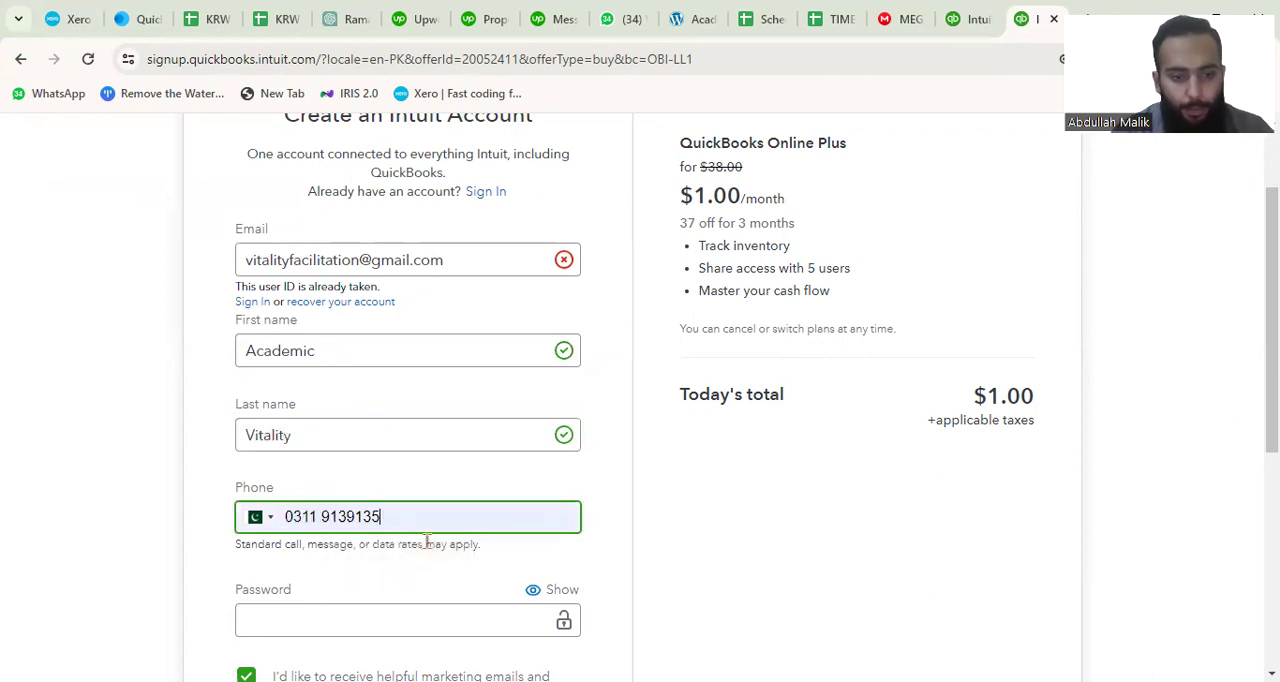
Enter a new account password that meets all the listed requirements and submit the sign-up form.
scroll(427, 541, "down", 1)
left_click(357, 502)
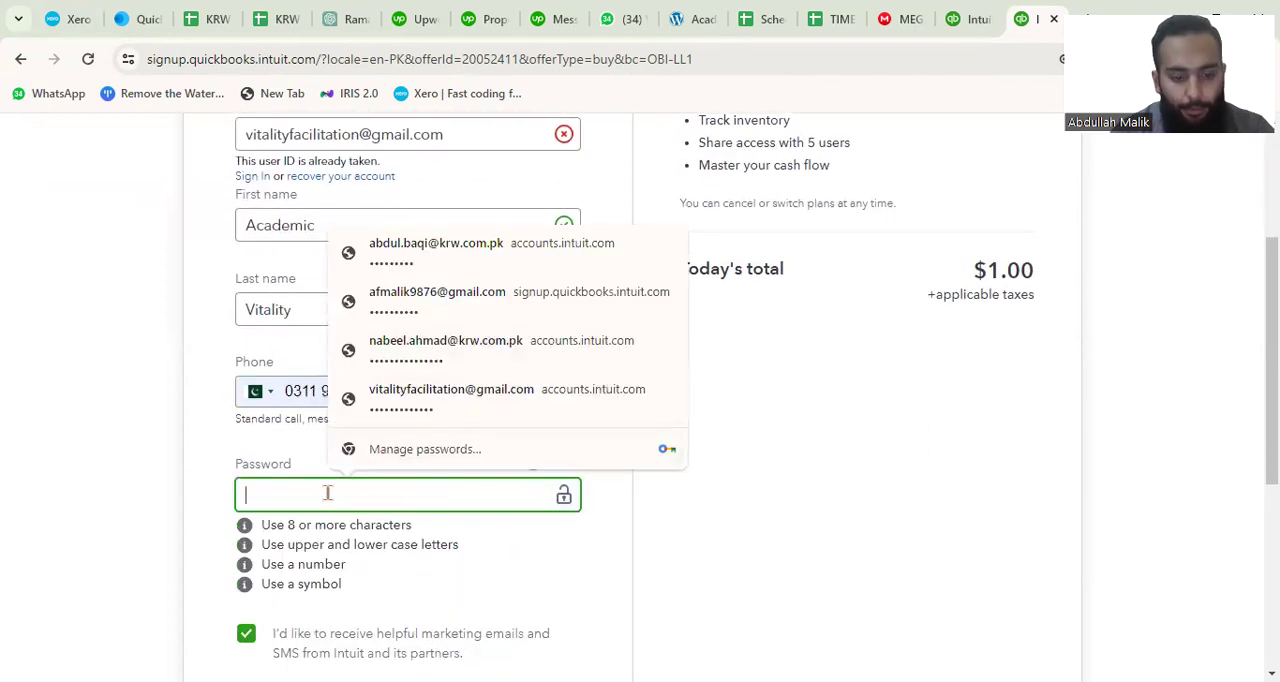
type("V")
key("BackSpace")
type("••")
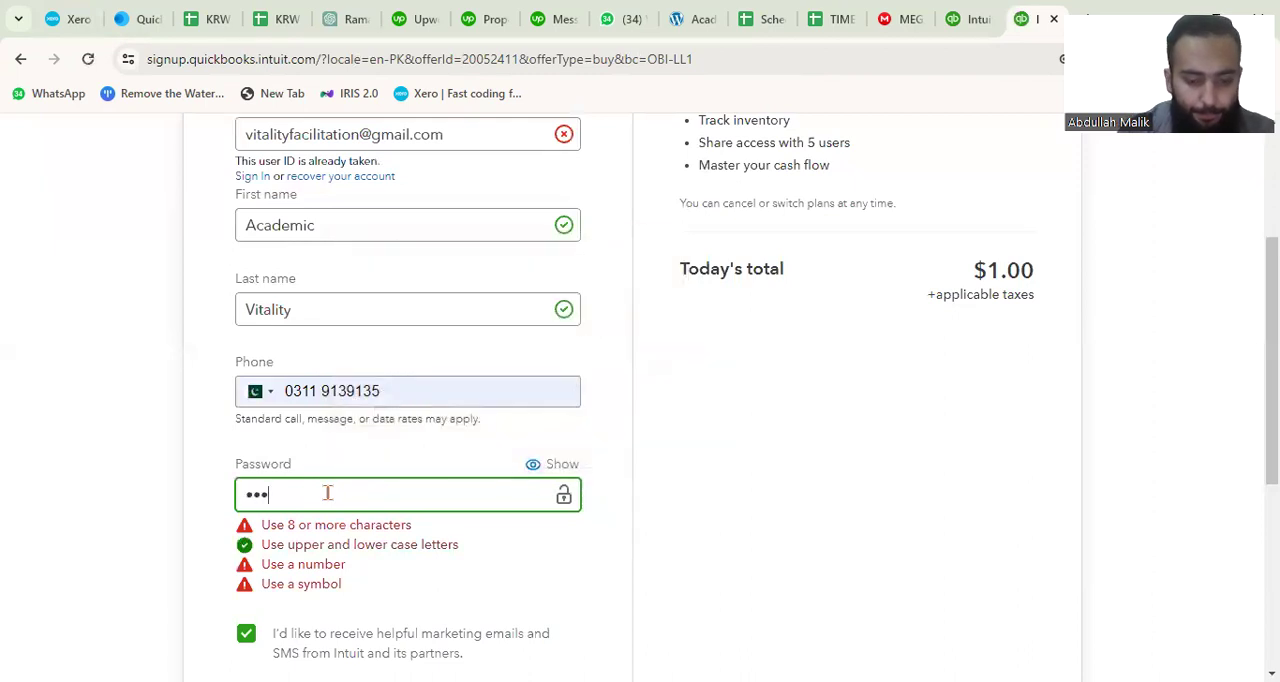
type("•••••••")
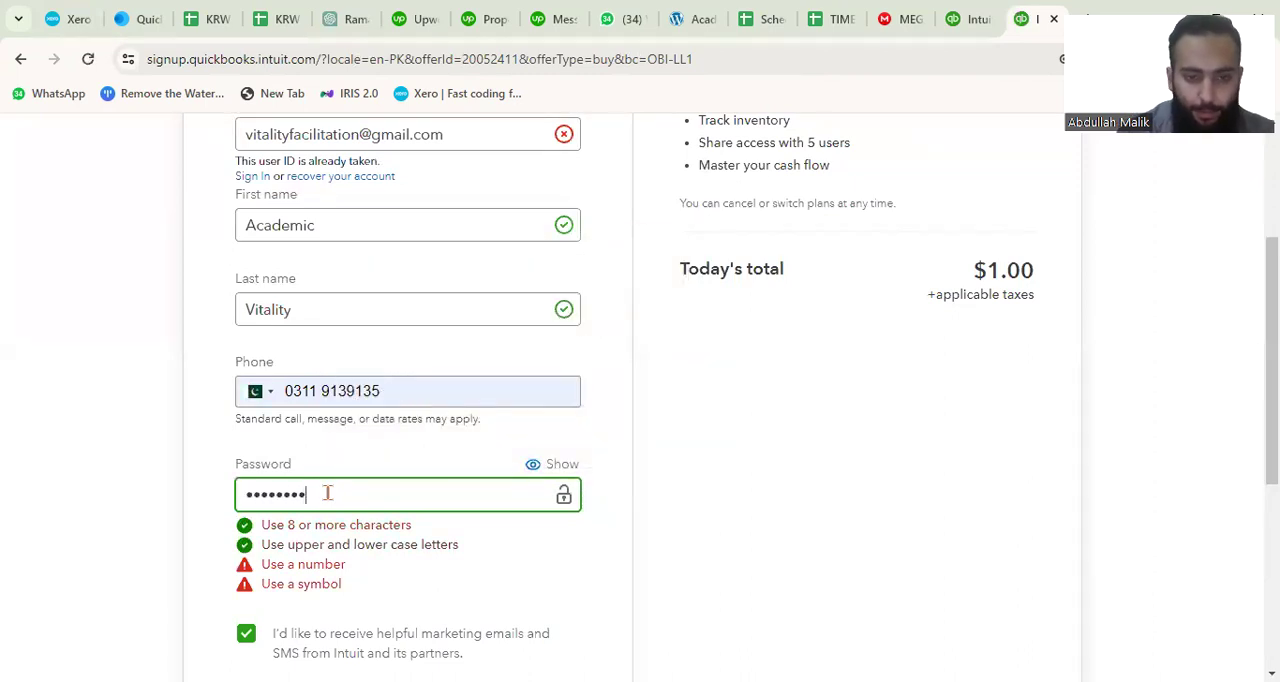
type("@")
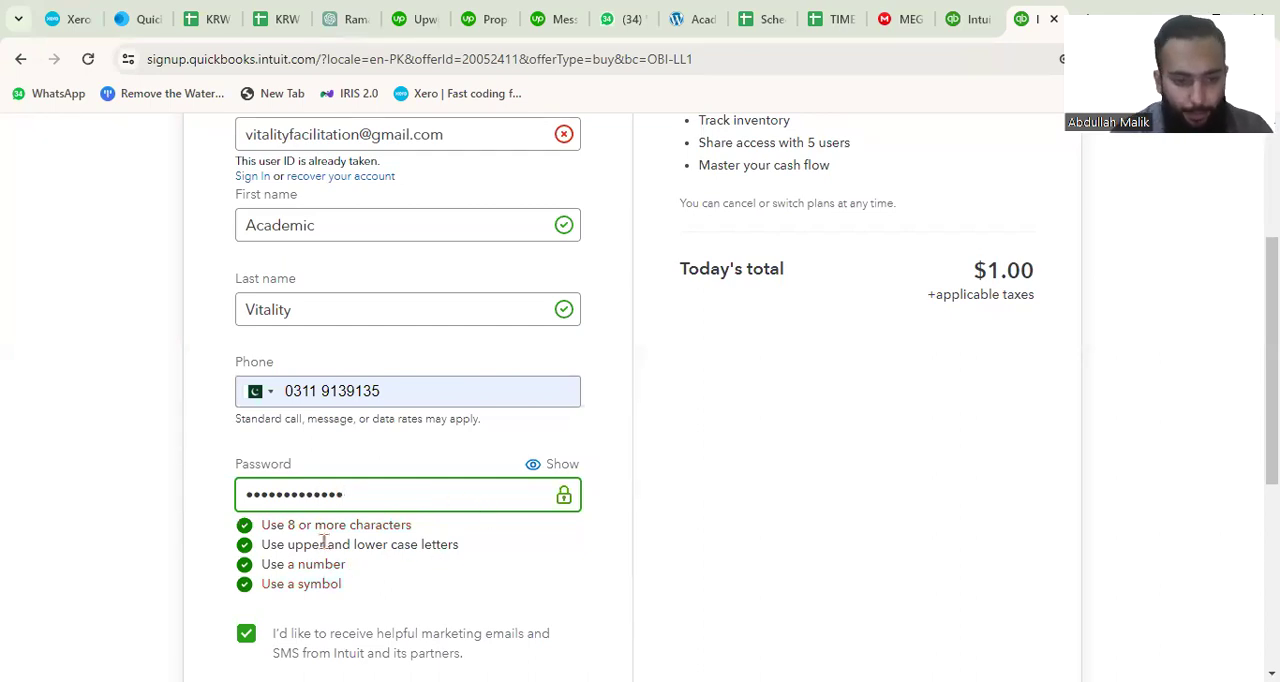
scroll(380, 574, "down", 3)
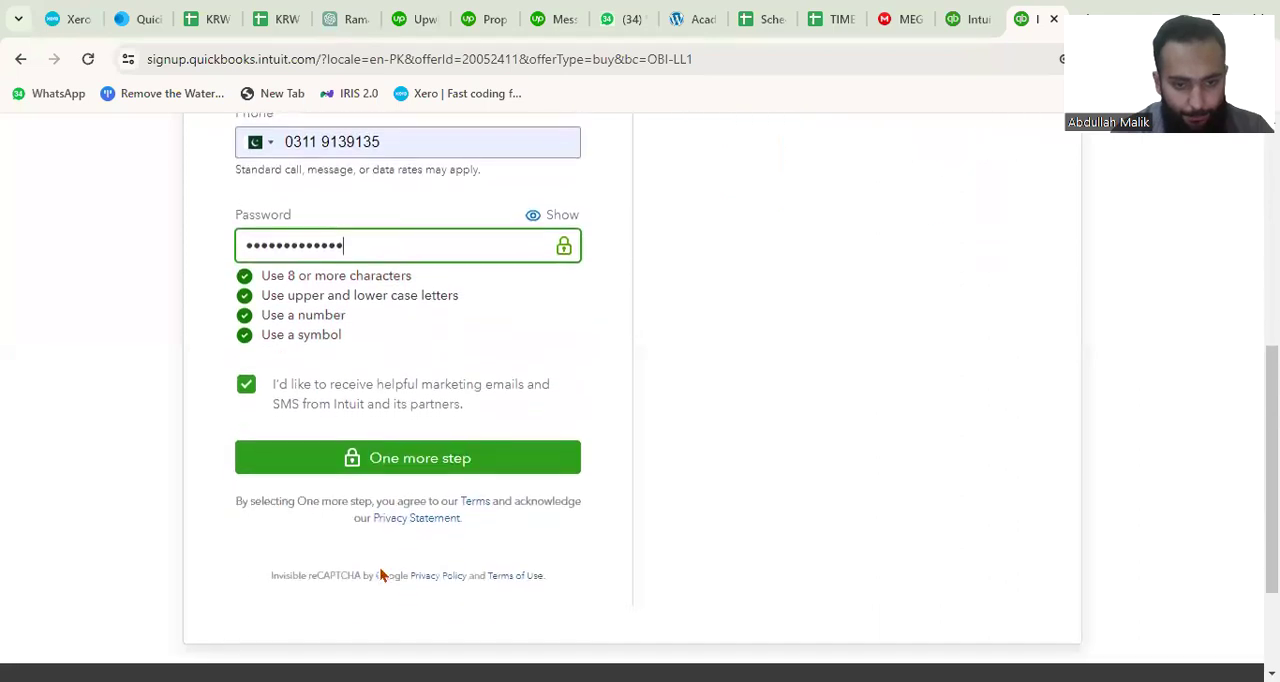
left_click(406, 461)
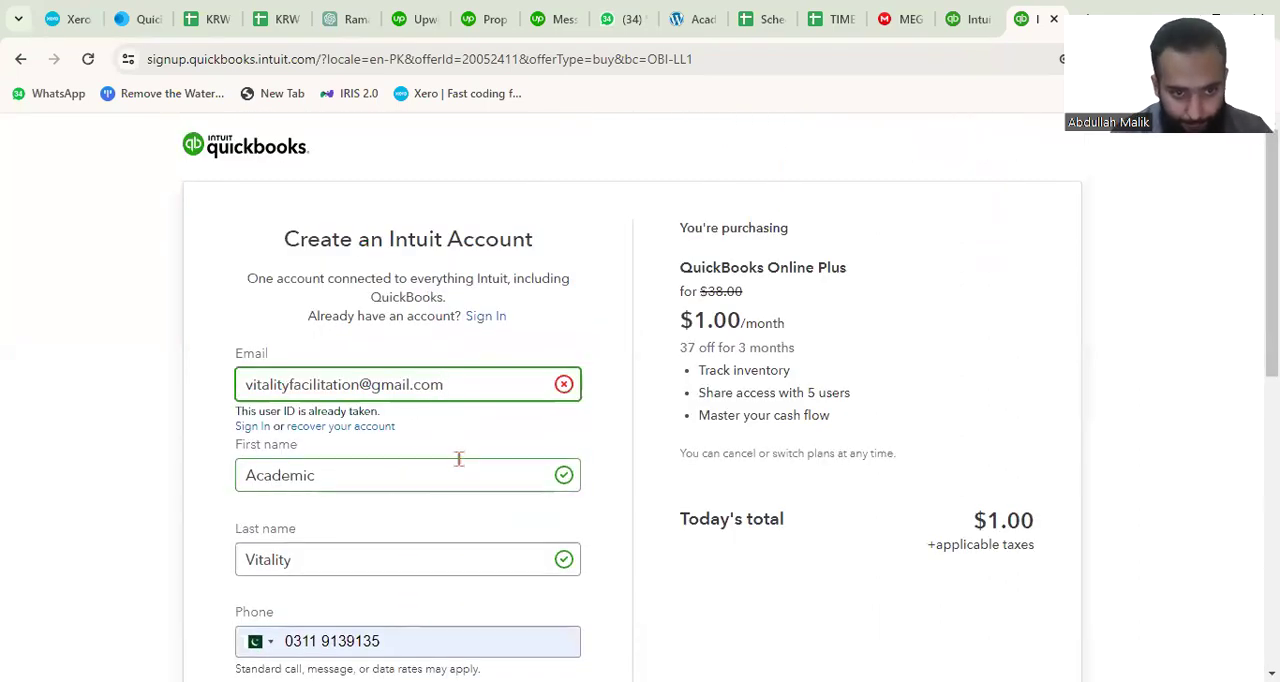
Follow the sign-in link beneath the email field and review the entries in the Intuit account form.
left_click(257, 429)
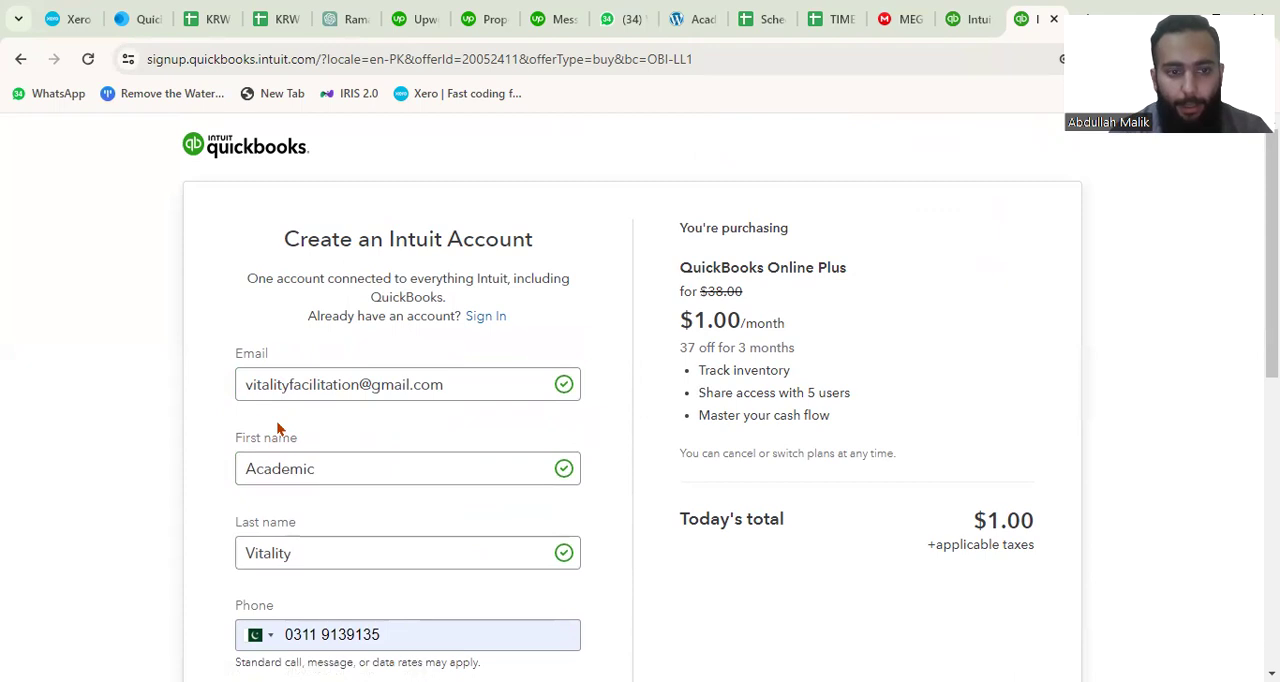
left_click(397, 470)
scroll(398, 470, "down", 3)
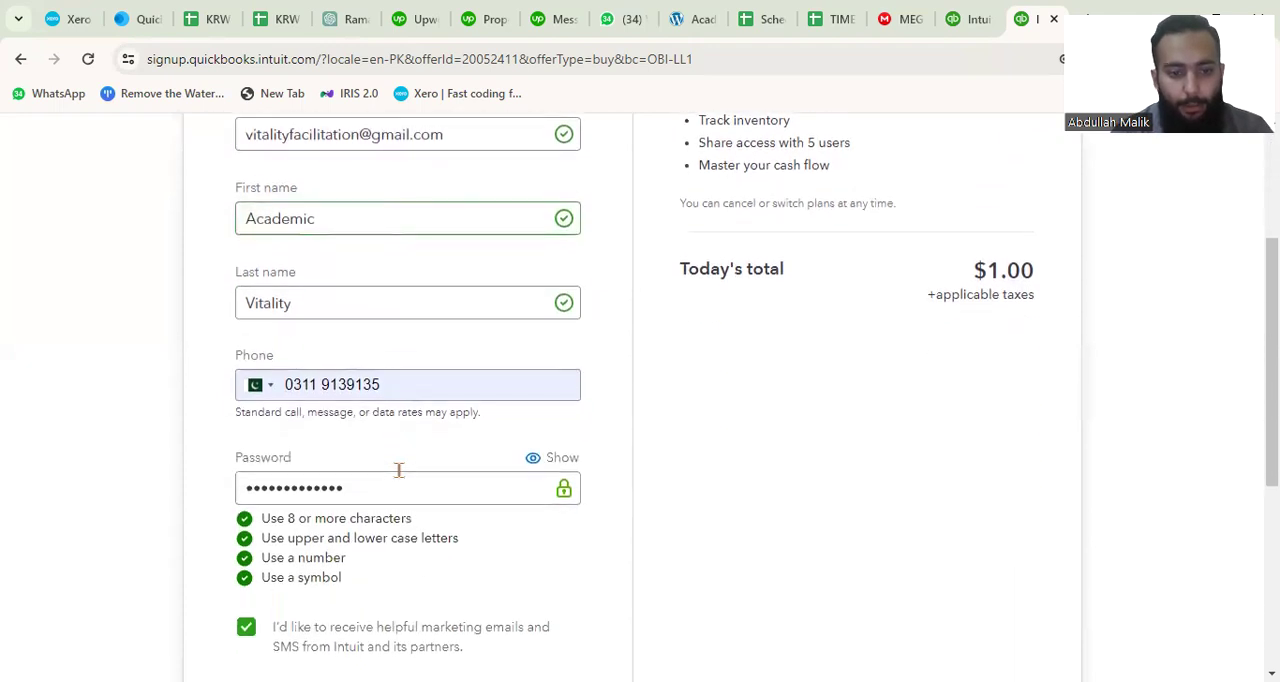
scroll(398, 470, "down", 2)
scroll(400, 479, "up", 3)
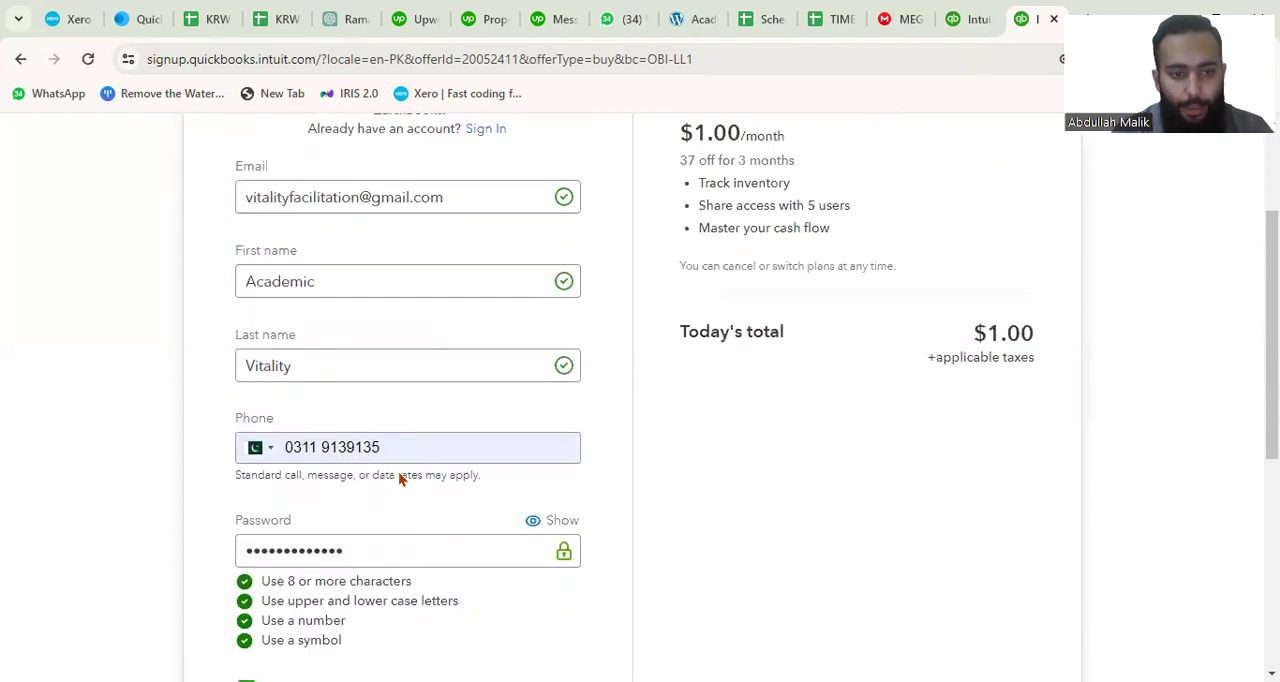
Check the filled-in entries of the Intuit account form and submit it again to continue to the next stage.
scroll(330, 431, "up", 2)
scroll(394, 494, "down", 3)
left_click(408, 482)
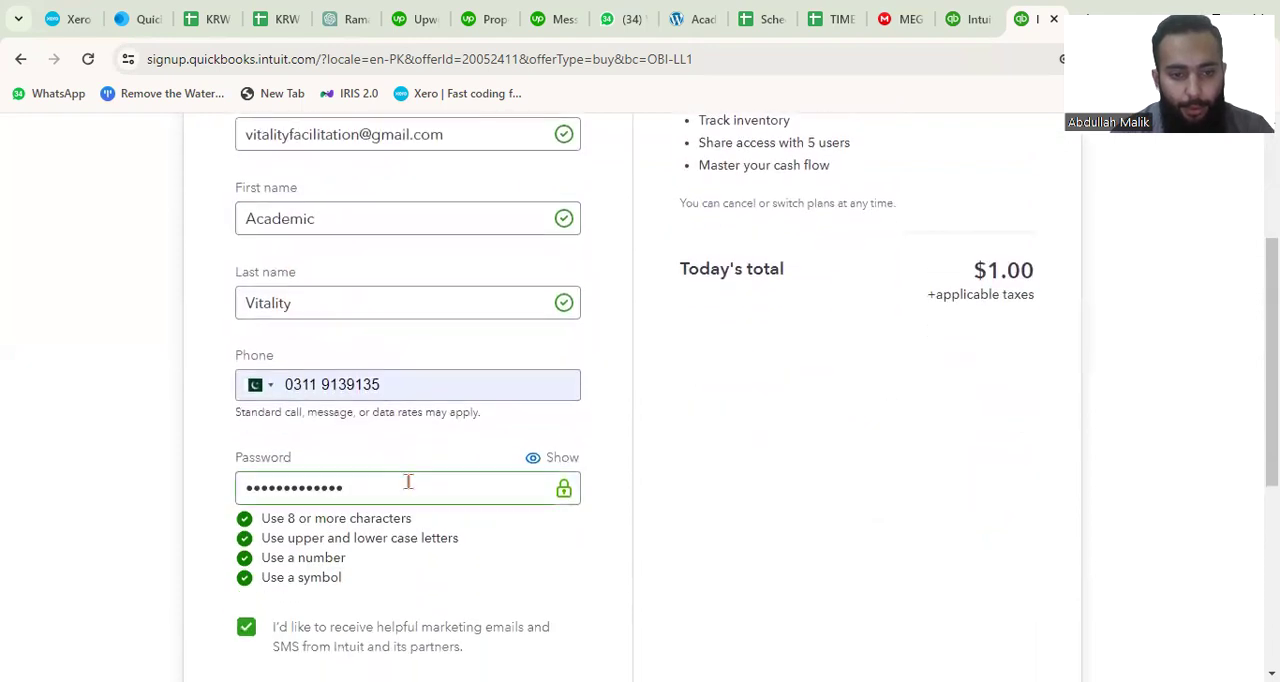
scroll(408, 482, "down", 2)
left_click(433, 520)
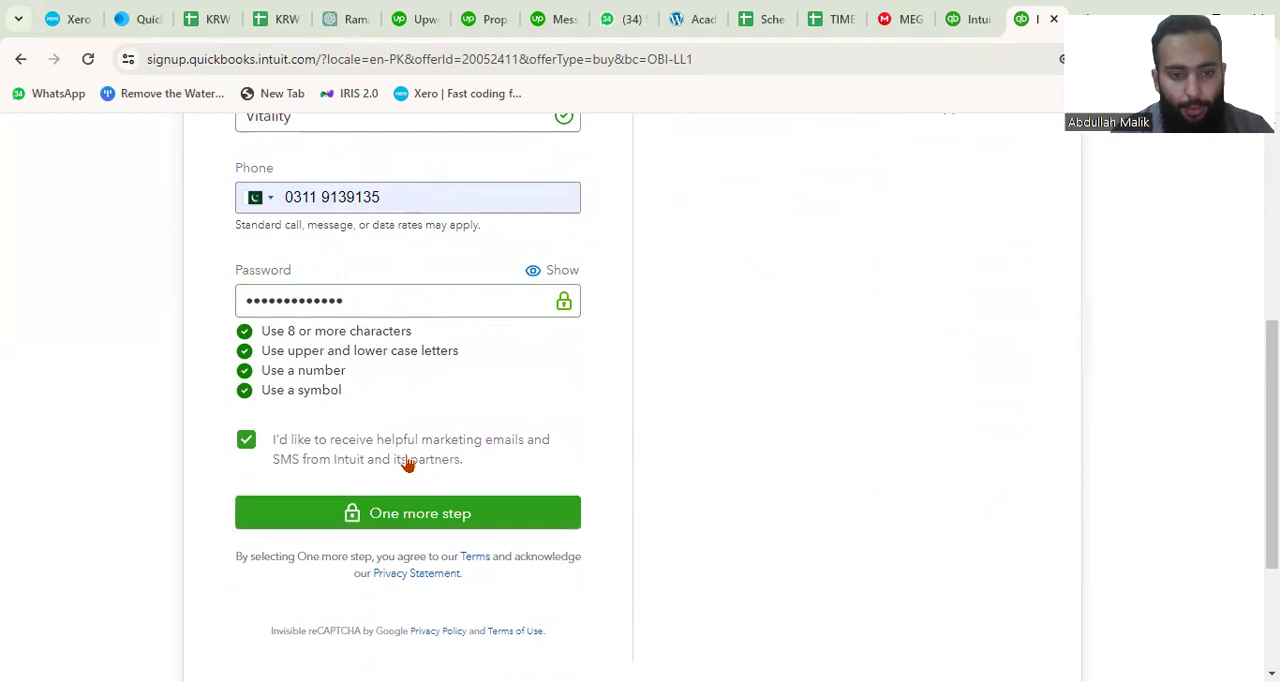
Switch from creating a new Intuit account to signing in with an existing one.
scroll(408, 463, "up", 4)
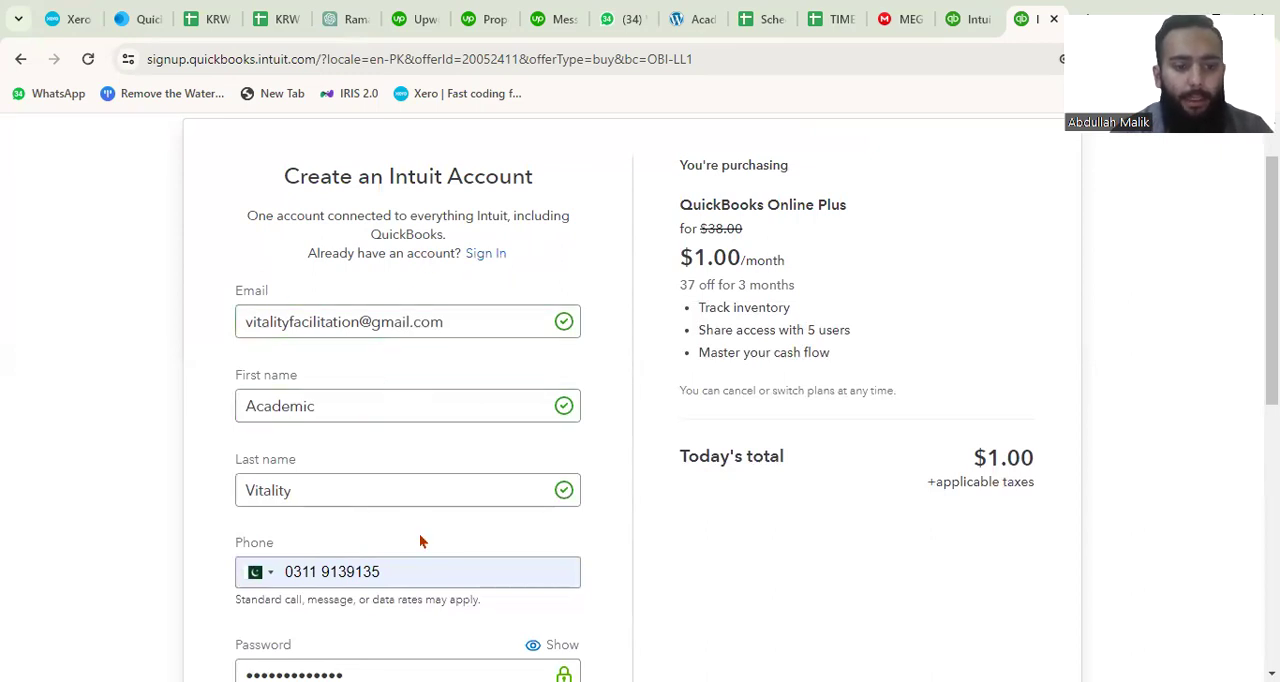
scroll(420, 537, "down", 2)
scroll(417, 531, "up", 3)
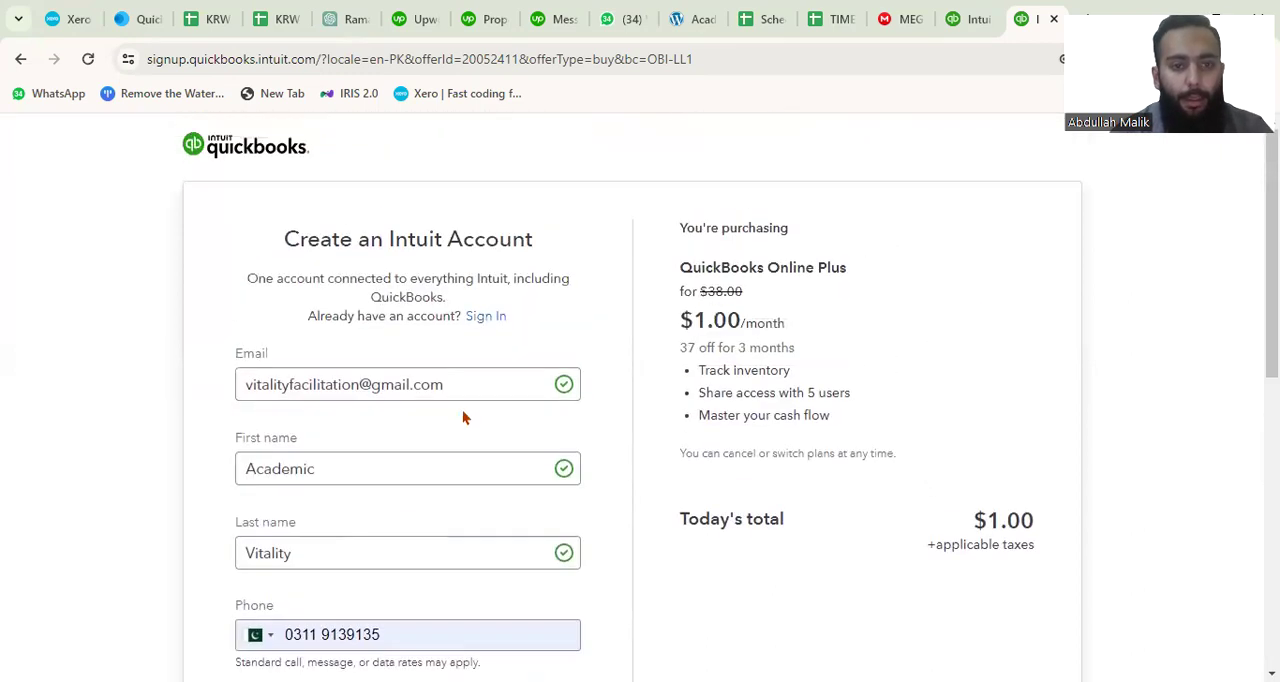
scroll(397, 583, "down", 4)
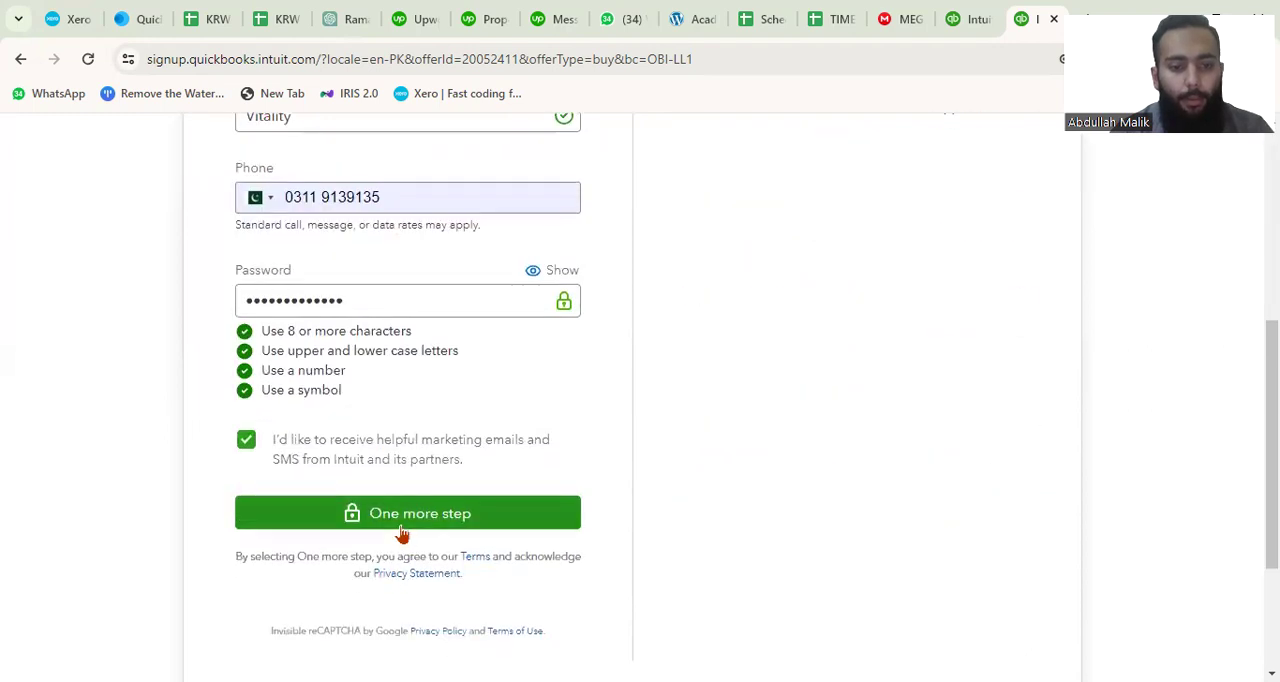
scroll(400, 531, "up", 4)
left_click(484, 316)
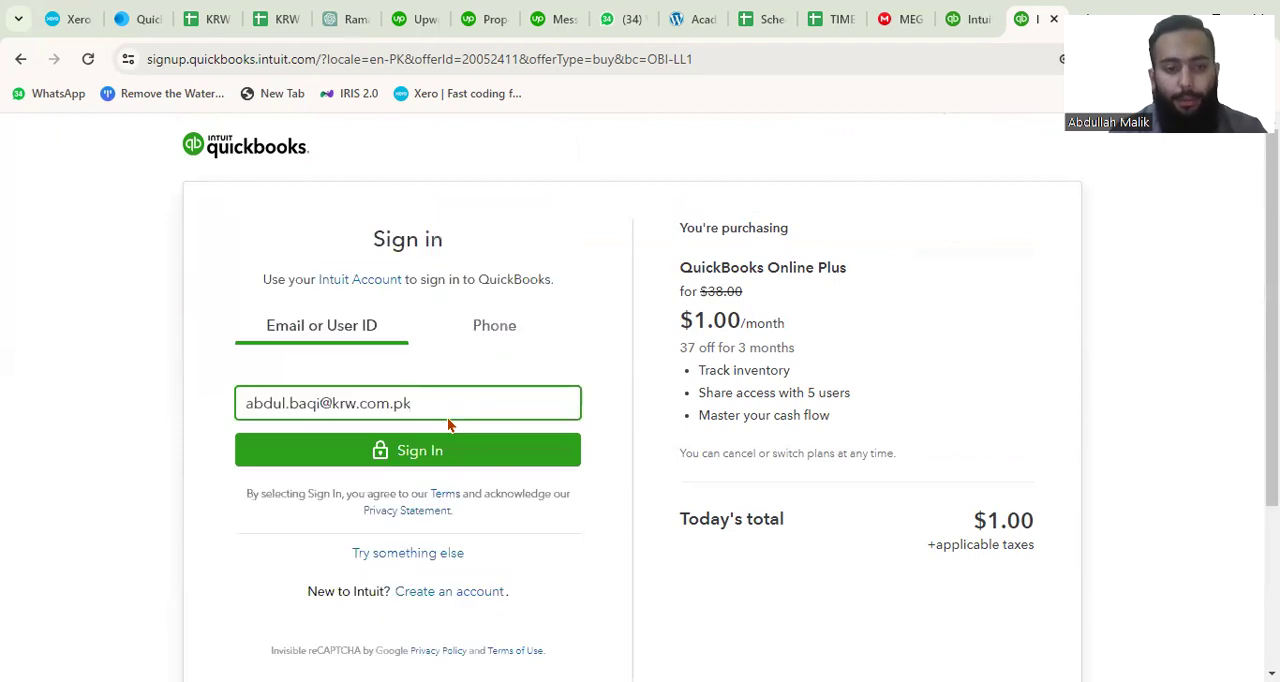
Replace the prefilled sign-in ID with the account holder's saved email address and submit it.
key("BackSpace")
key("BackSpace")
key("BackSpace")
key("BackSpace")
key("BackSpace")
key("BackSpace")
key("BackSpace")
key("BackSpace")
key("BackSpace")
key("BackSpace")
key("BackSpace")
key("BackSpace")
key("BackSpace")
key("BackSpace")
key("BackSpace")
key("BackSpace")
key("BackSpace")
key("BackSpace")
key("BackSpace")
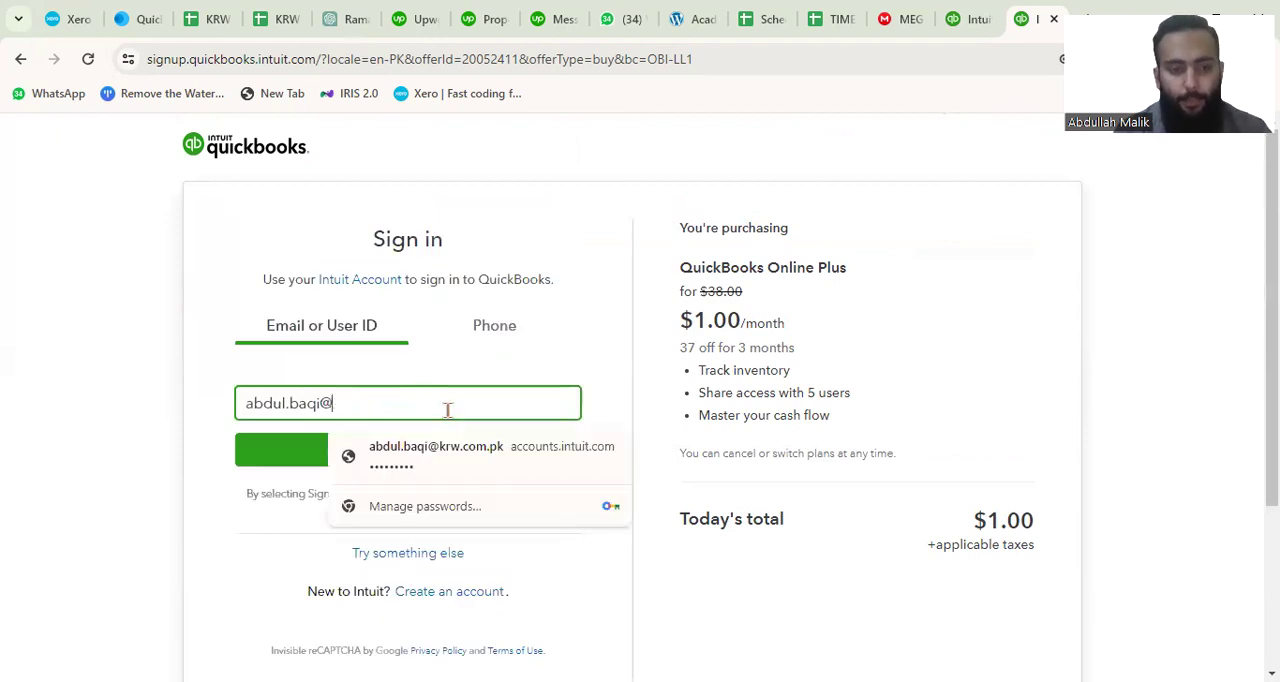
key("BackSpace")
key("BackSpace")
type("vi")
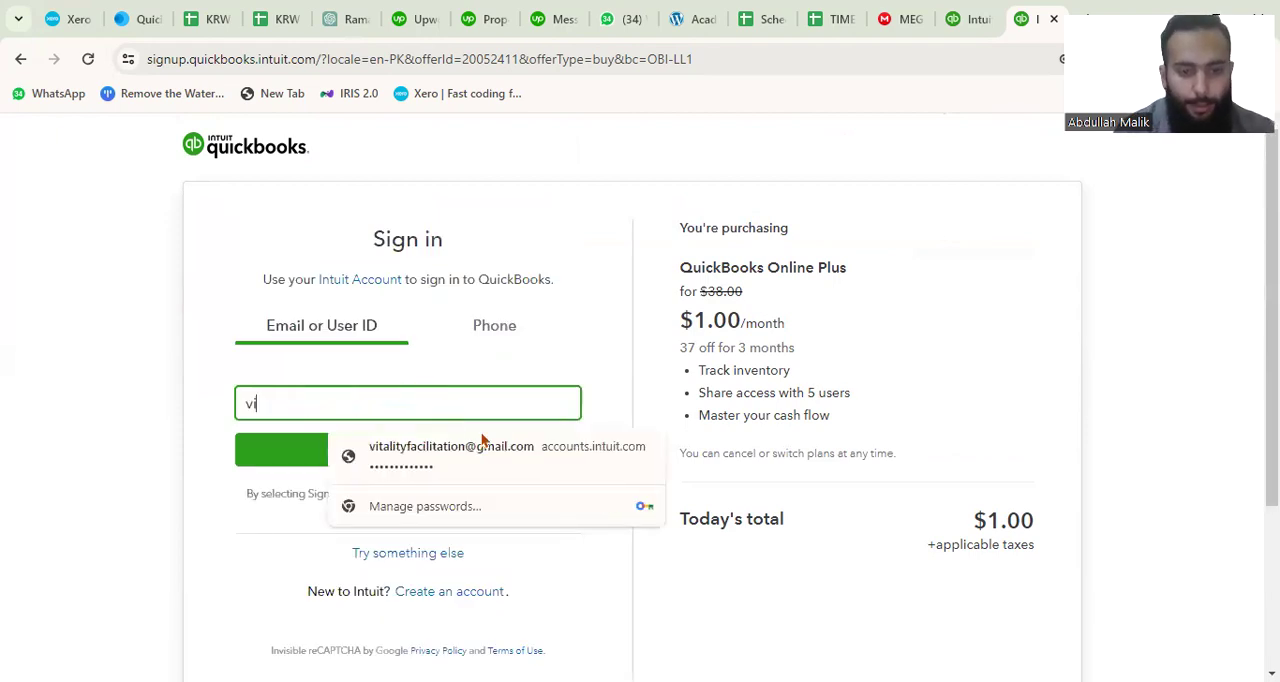
left_click(455, 450)
left_click(440, 460)
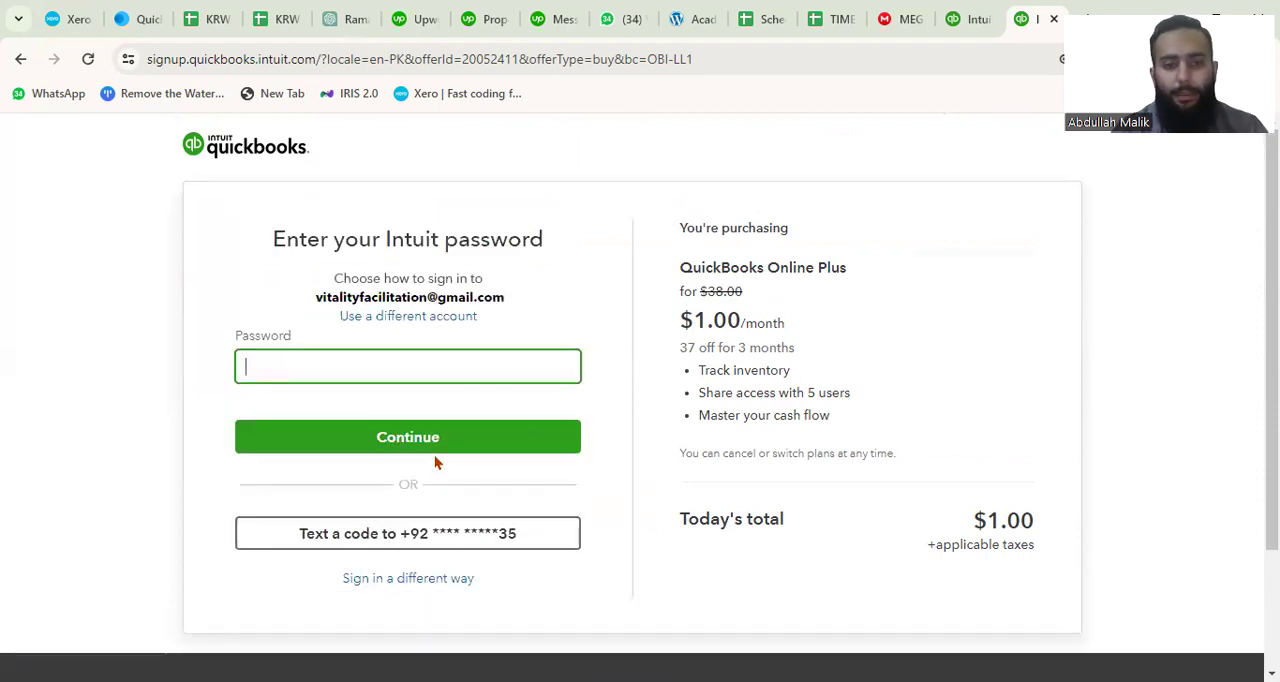
Sign in with the account's saved password and decline the browser's offer to store it.
left_click(366, 377)
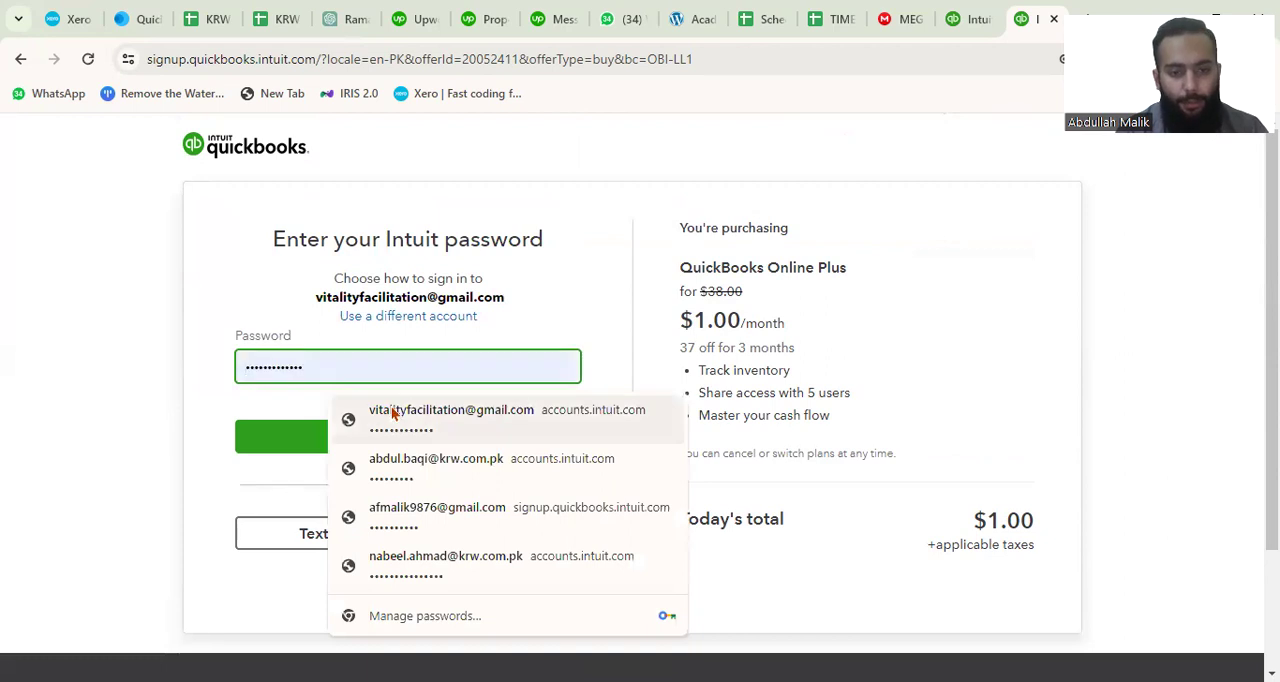
left_click(393, 413)
left_click(420, 434)
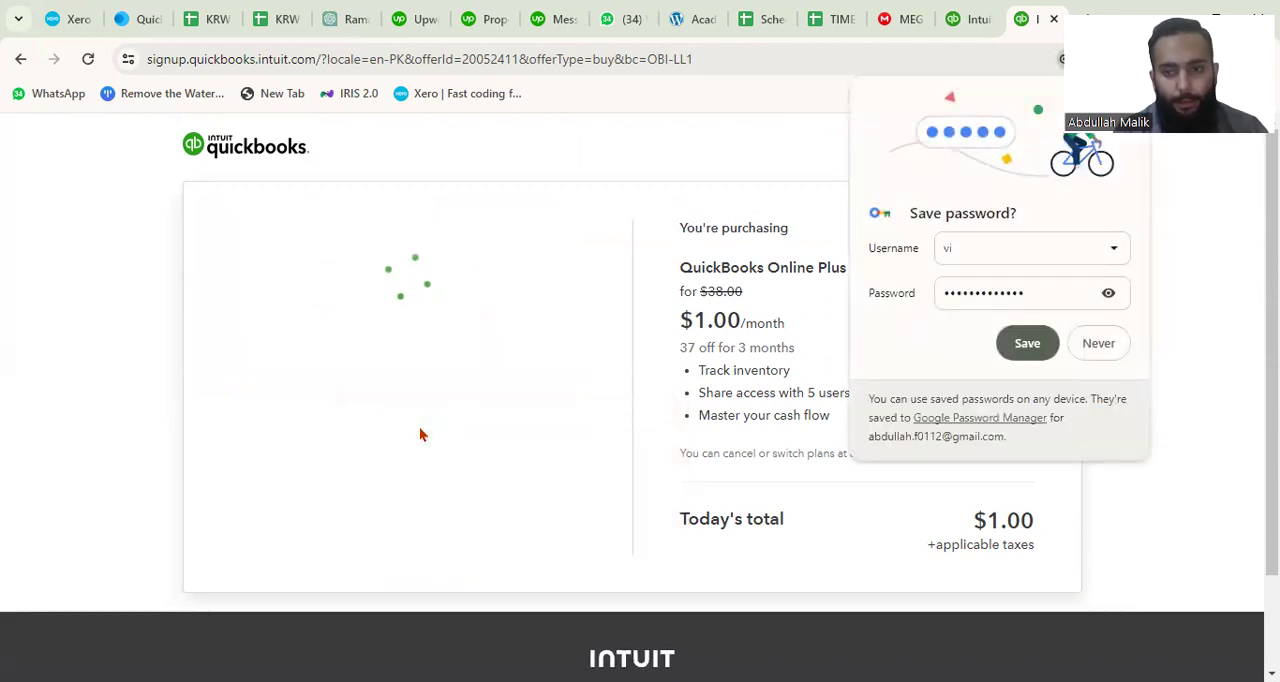
left_click(1114, 349)
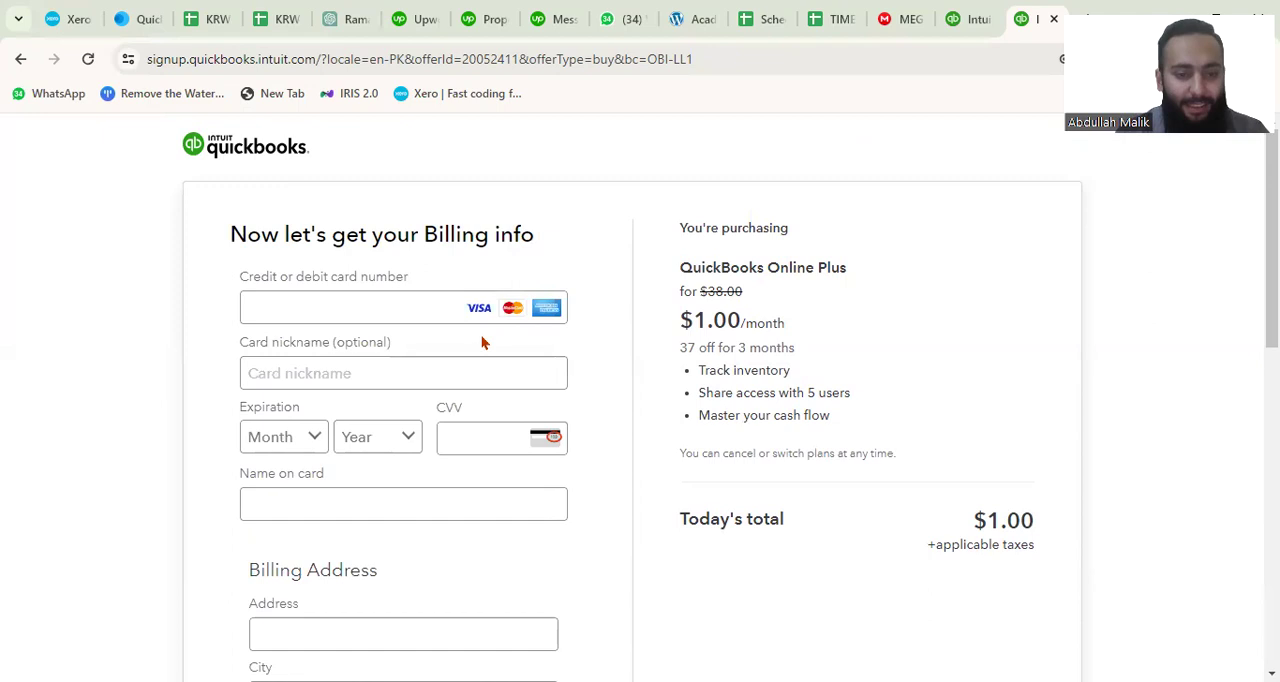
Fill in the billing card details from the saved Mastercard and enter the card's CVV.
left_click(367, 308)
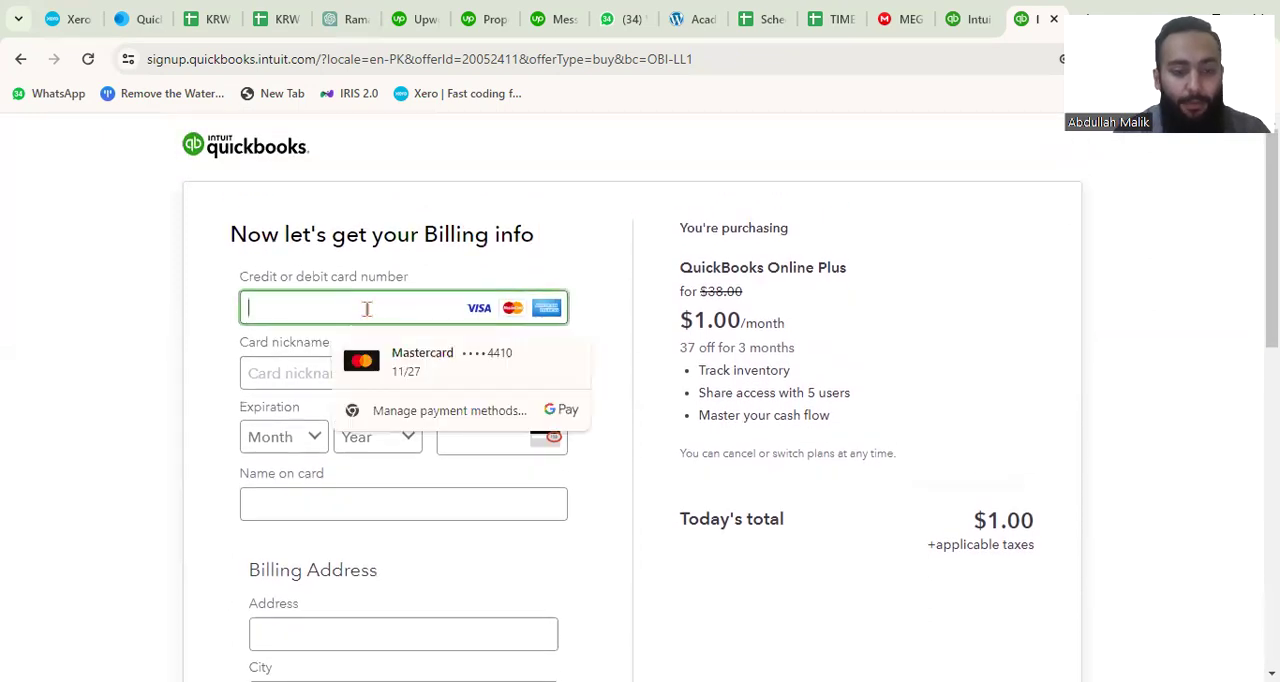
left_click(482, 346)
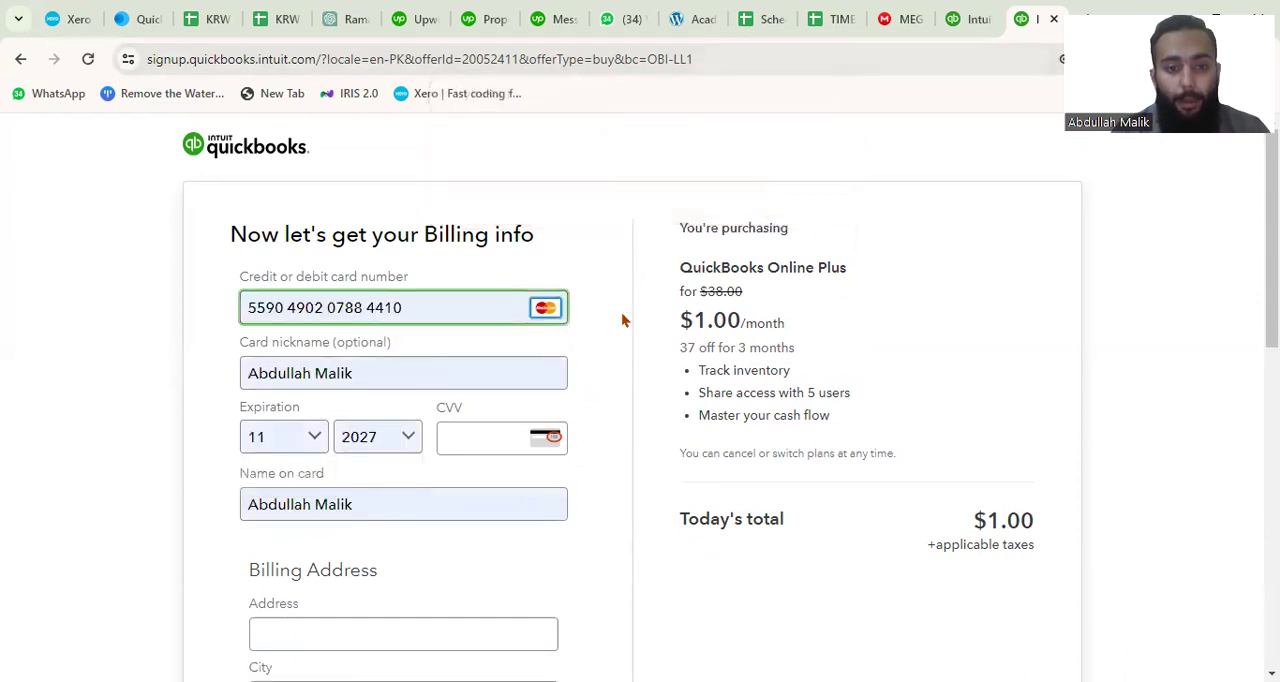
scroll(622, 320, "down", 1)
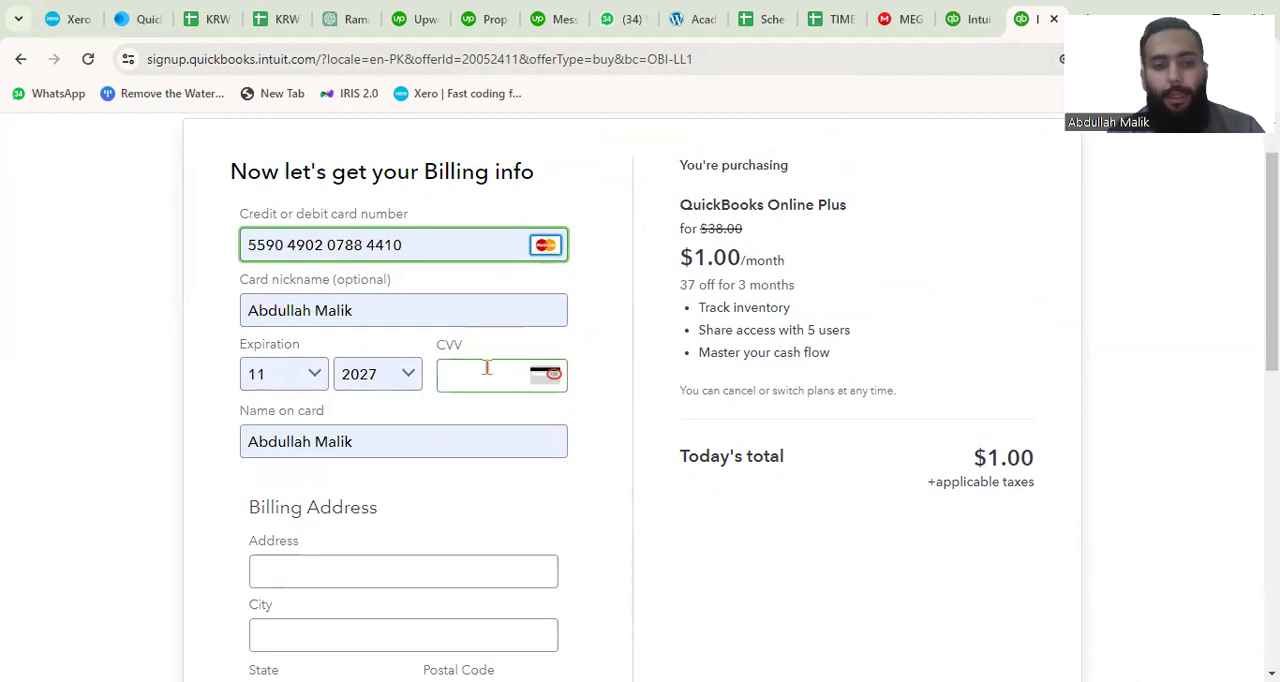
scroll(485, 423, "down", 2)
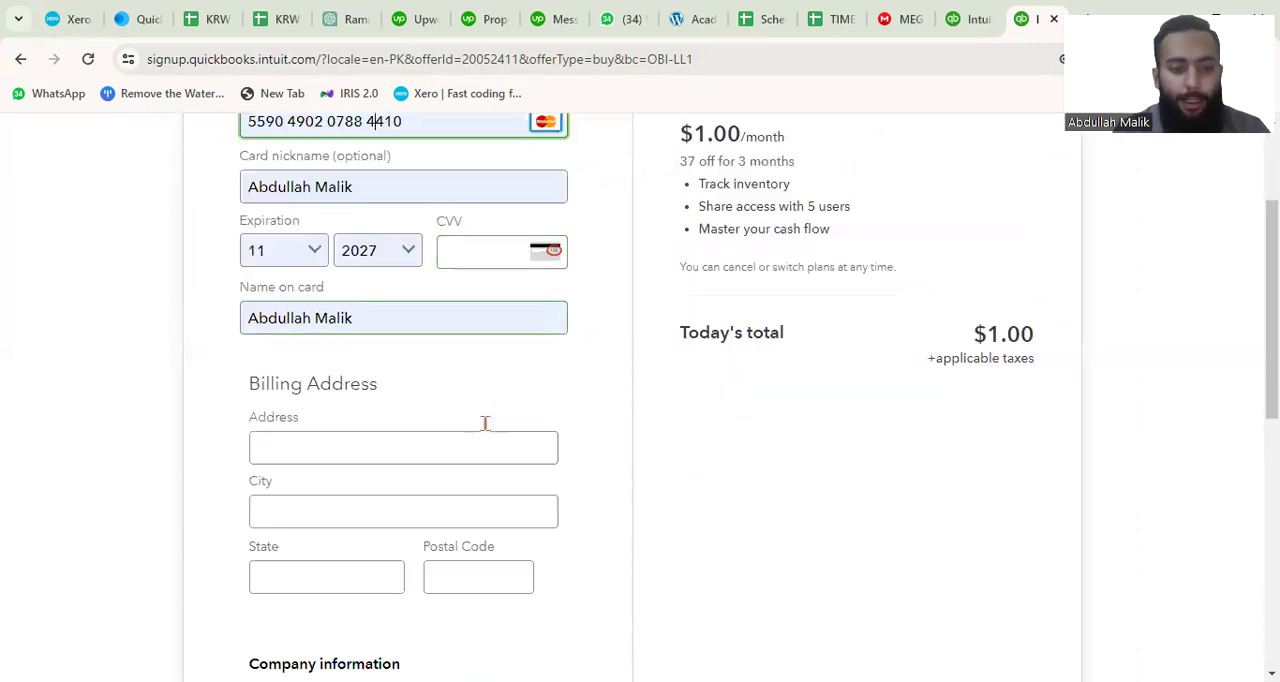
scroll(486, 434, "down", 1)
scroll(486, 428, "up", 3)
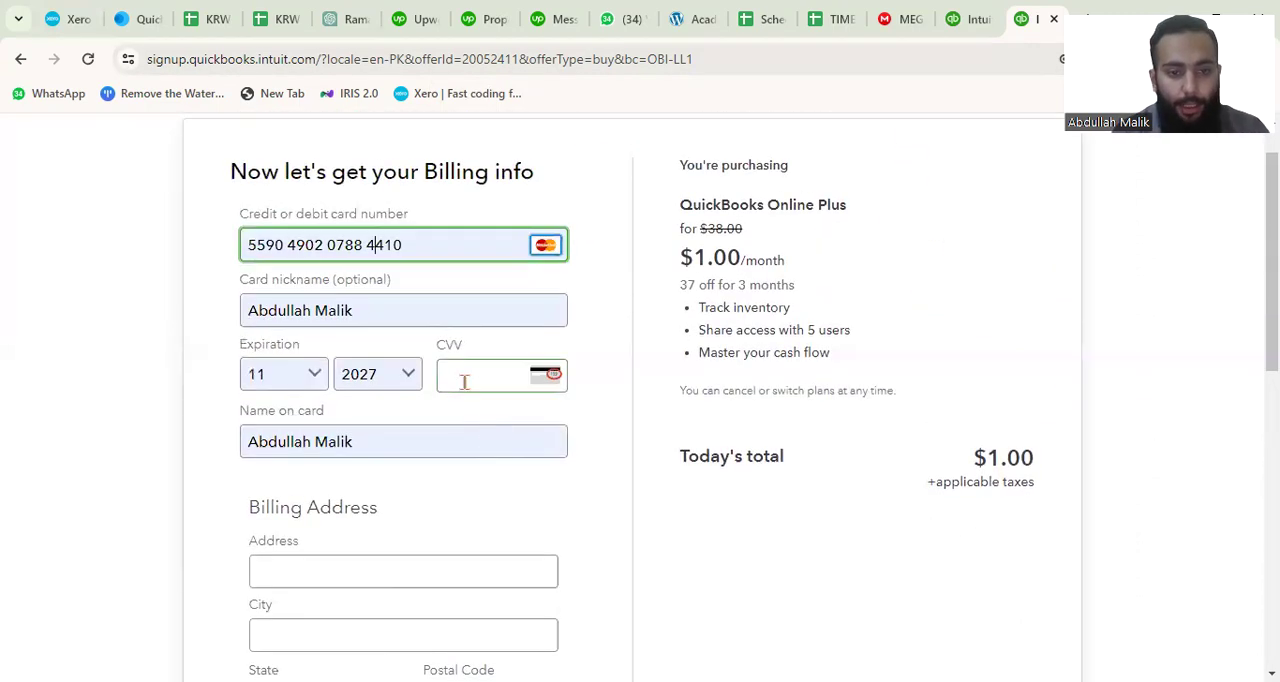
left_click(464, 382)
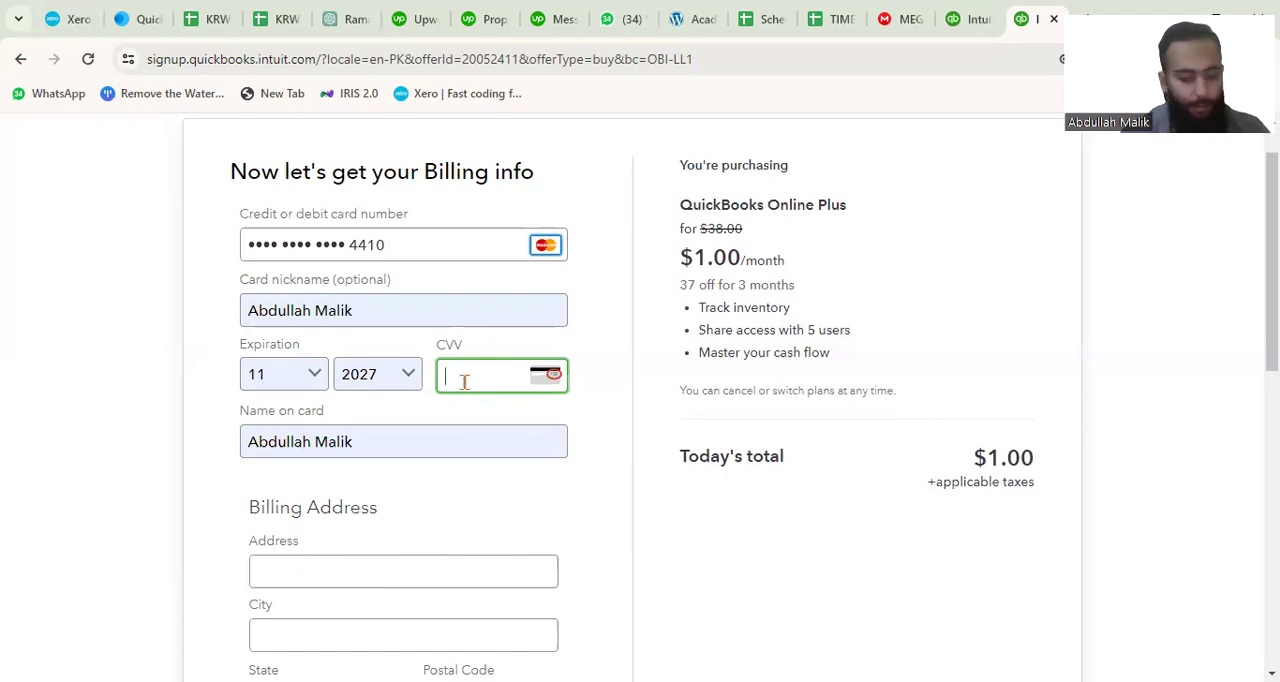
type("•")
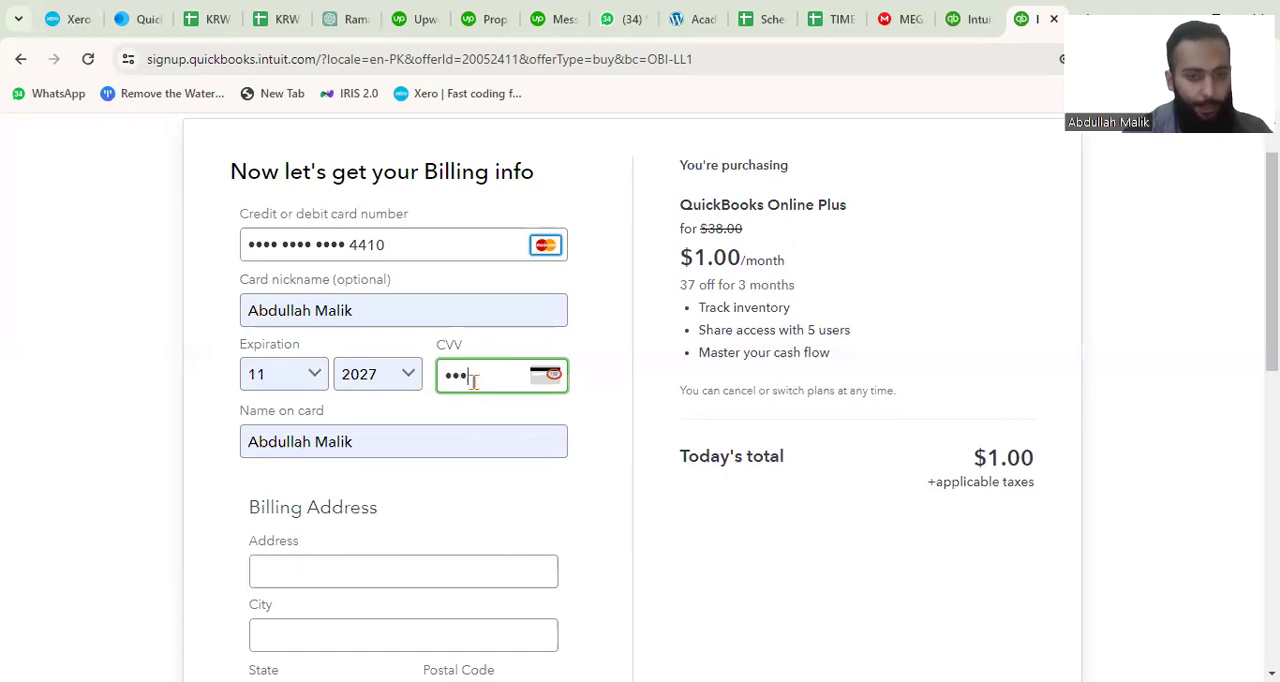
Accept the charge authorisation and Terms of Service, and submit the QuickBooks Online Plus subscription.
scroll(523, 474, "down", 3)
scroll(573, 524, "down", 10)
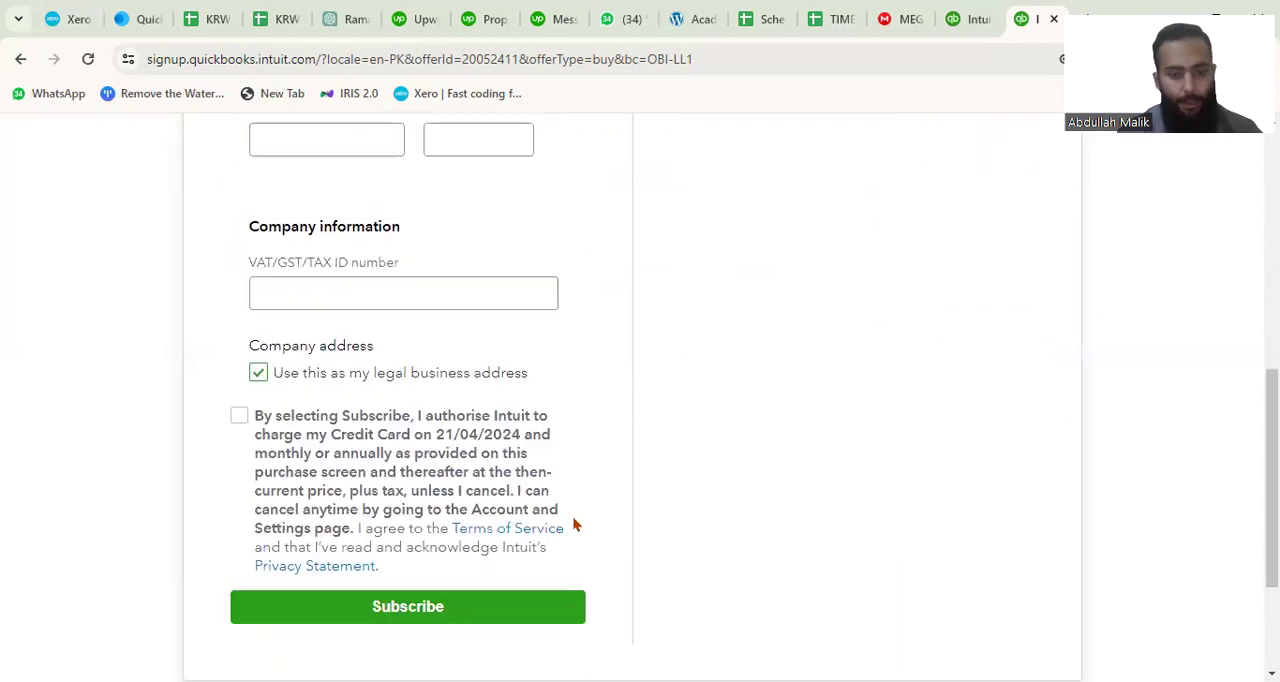
left_click(238, 291)
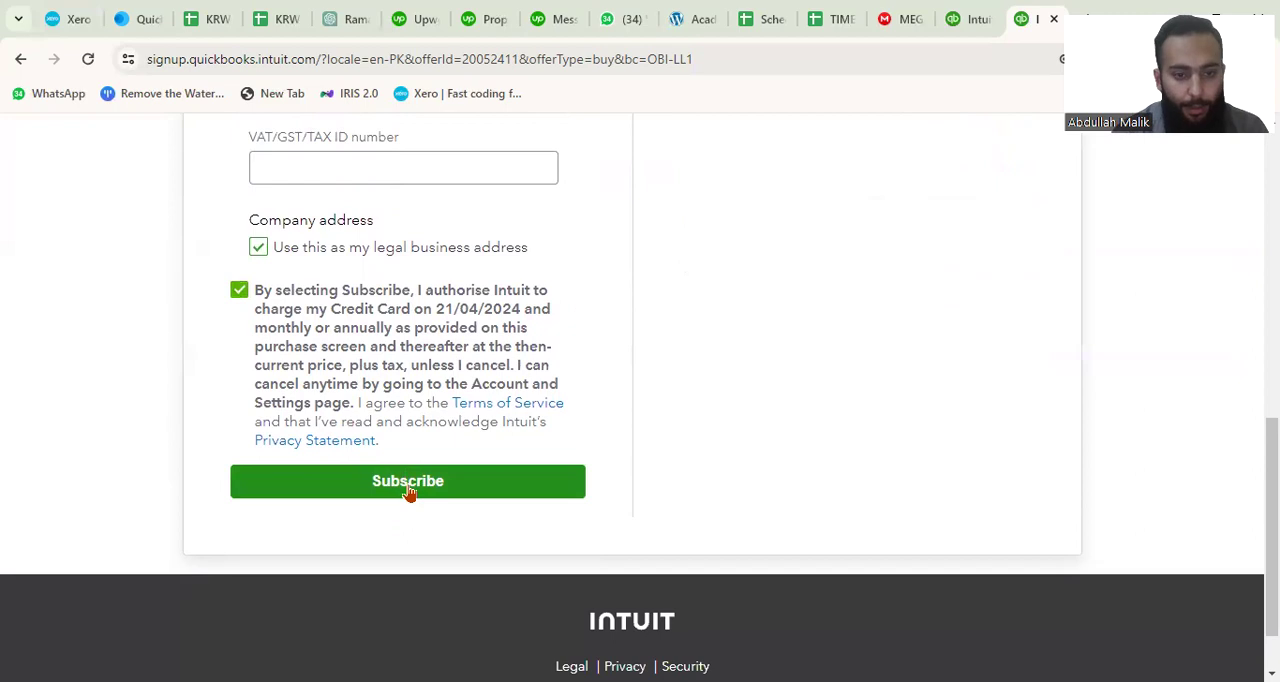
left_click(408, 490)
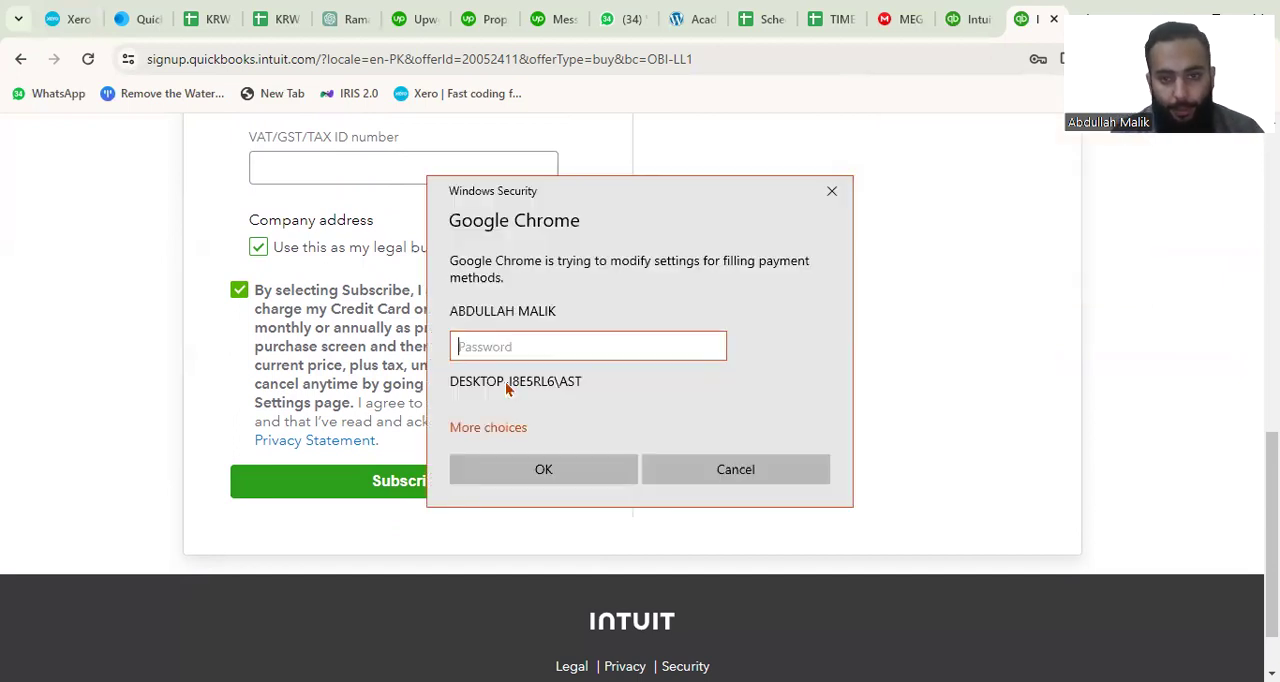
Enter the Windows account password to authorise Chrome's change to the payment-method filling settings.
type("••••")
left_click(539, 466)
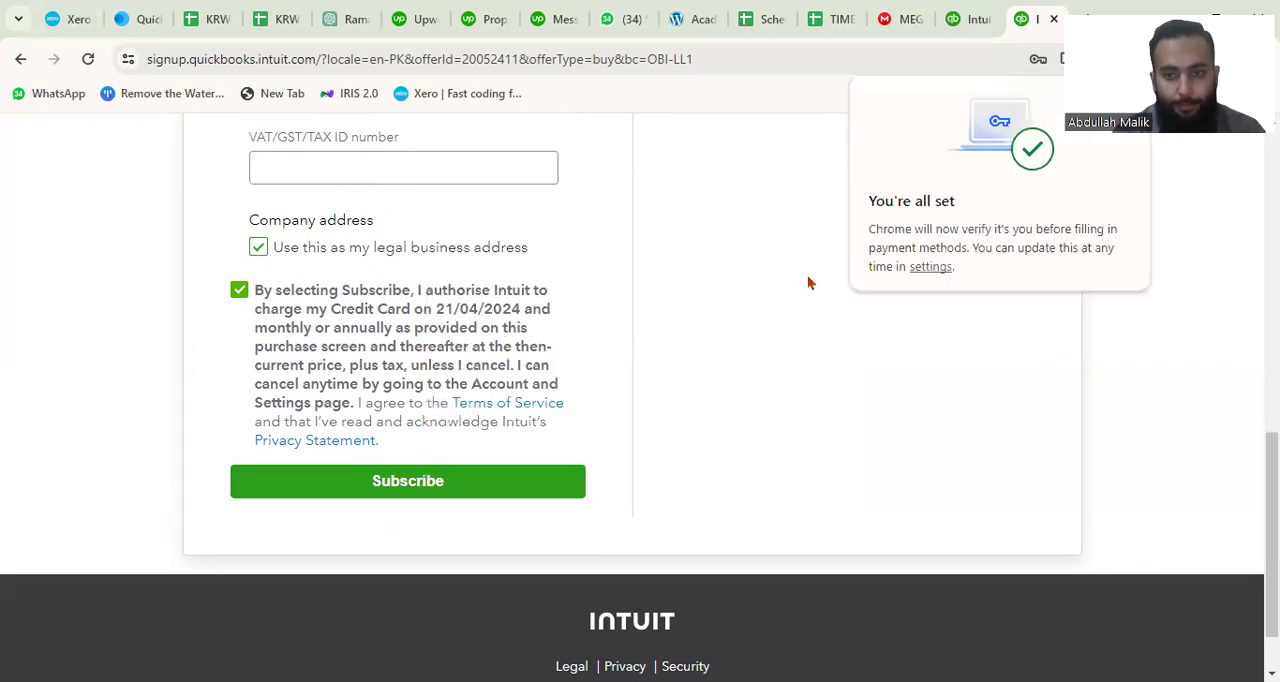
Fill in the required billing address fields from the browser's saved address.
scroll(810, 284, "up", 5)
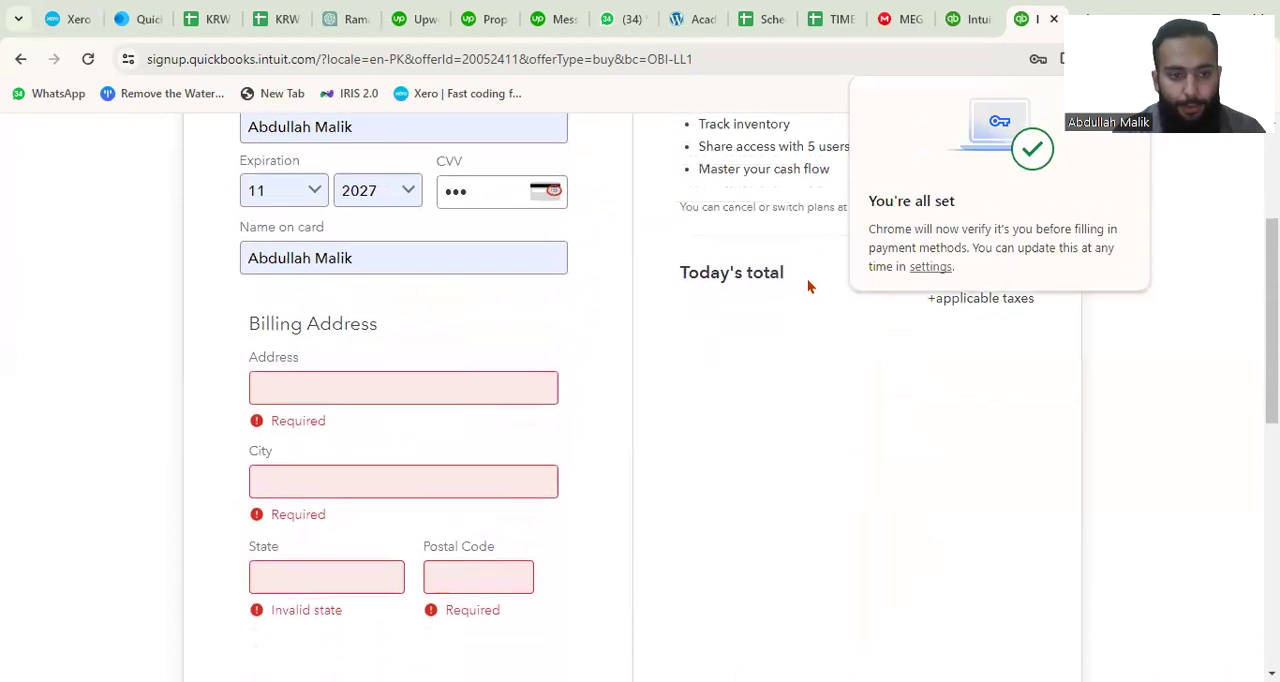
scroll(810, 287, "down", 1)
left_click(357, 300)
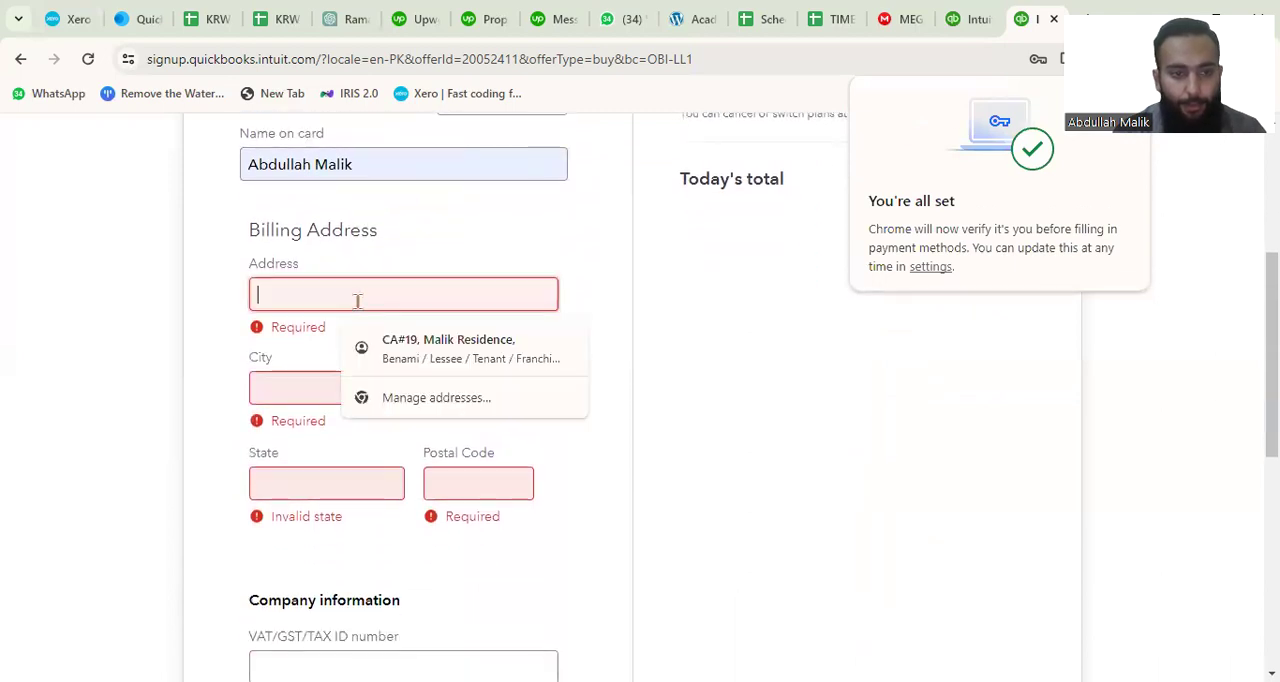
left_click(383, 346)
scroll(443, 351, "down", 1)
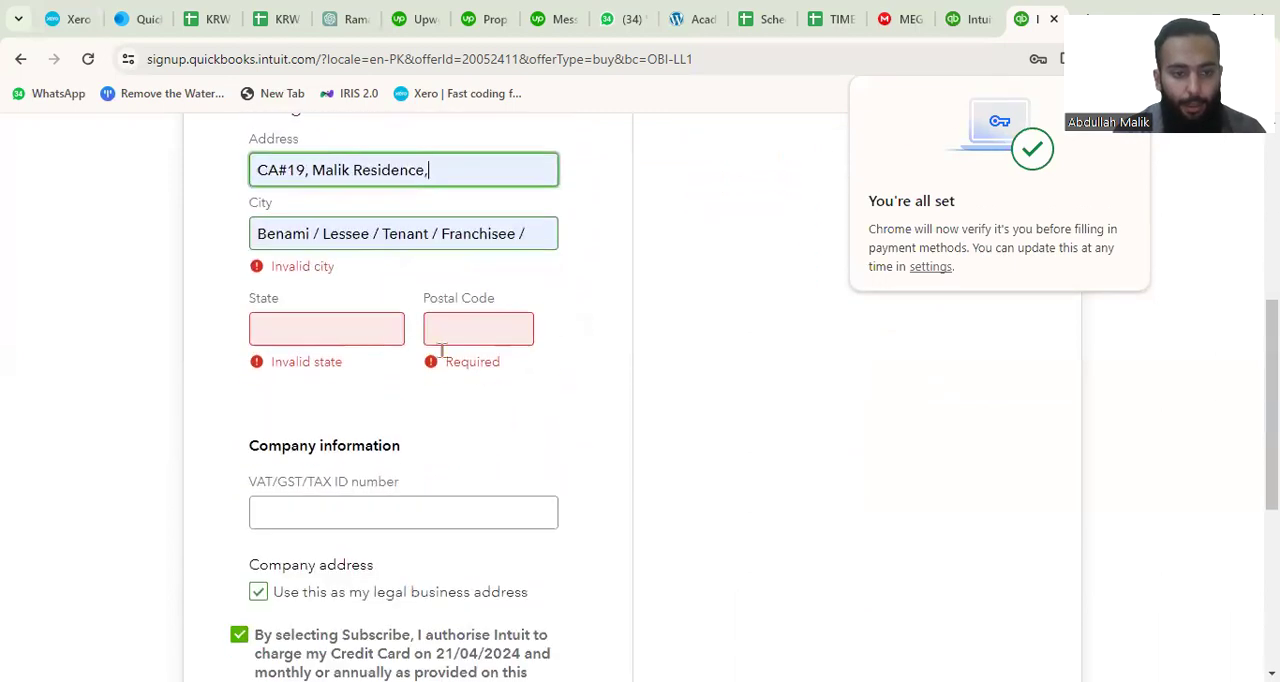
Fill in the state and postal code of the billing address.
left_click(352, 328)
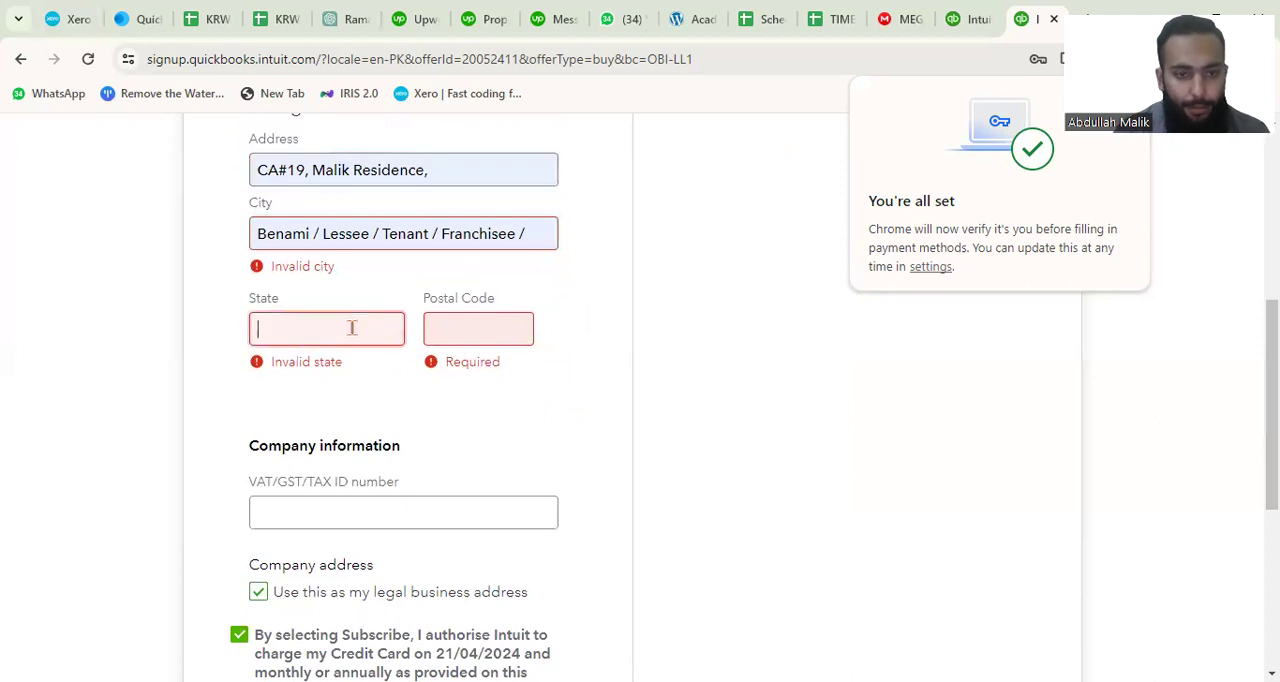
type("Pa")
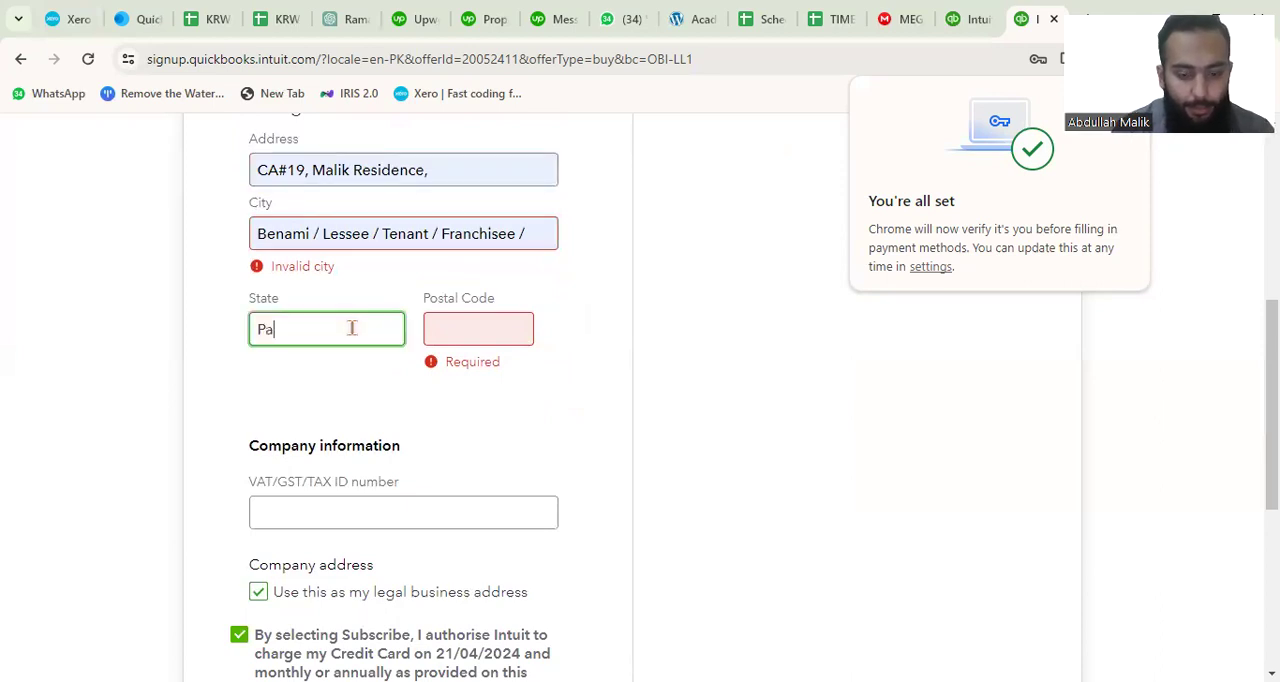
type("kistan")
left_click(436, 332)
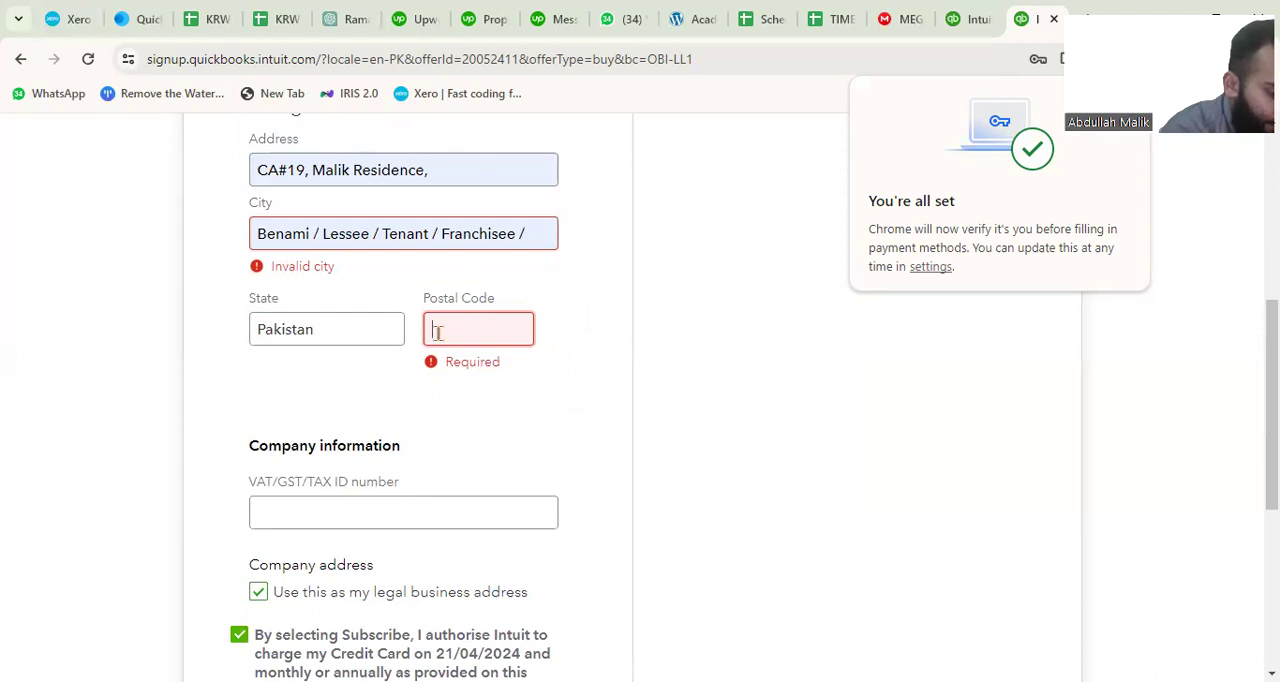
type("25000")
left_click(423, 480)
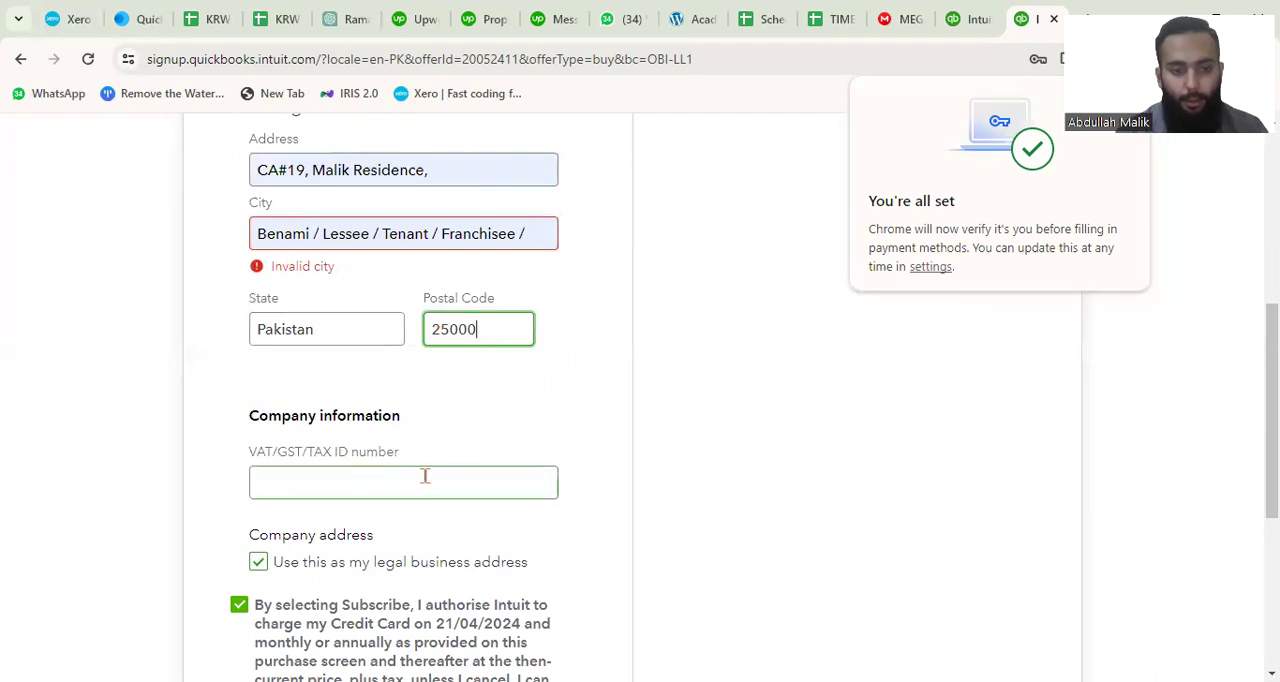
Replace the invalid city in the billing address with the correct city name.
scroll(450, 480, "down", 2)
scroll(450, 500, "down", 1)
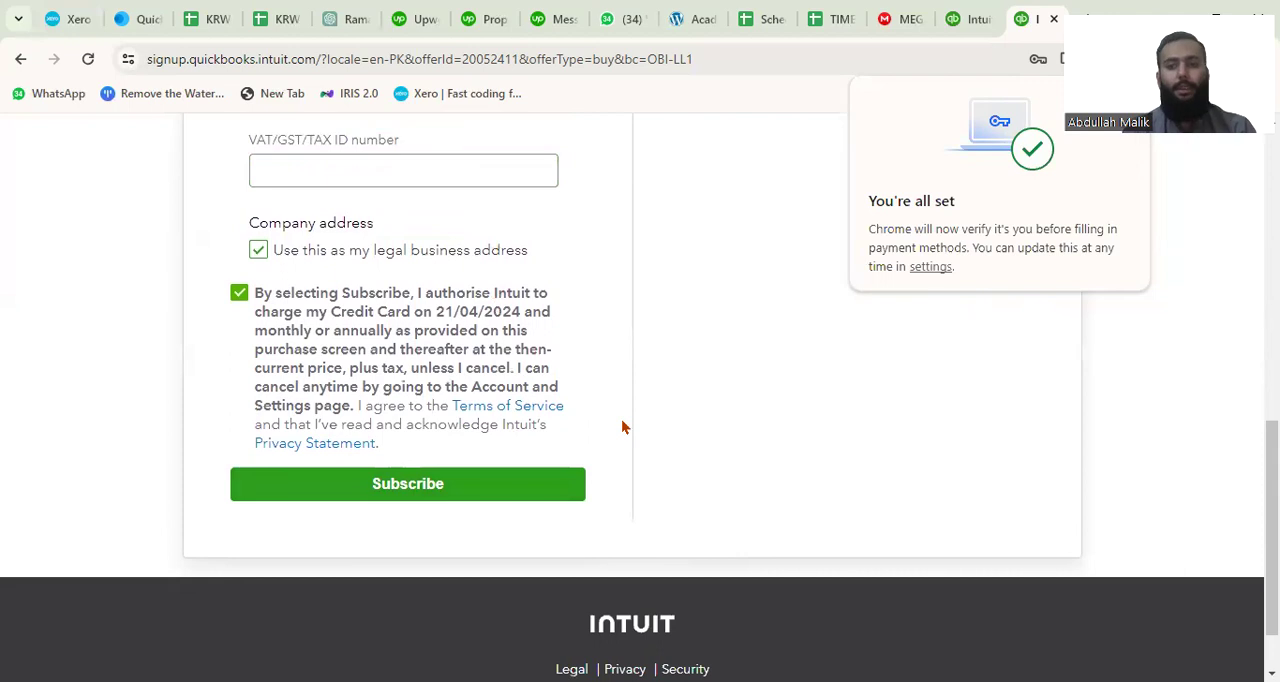
scroll(622, 427, "up", 5)
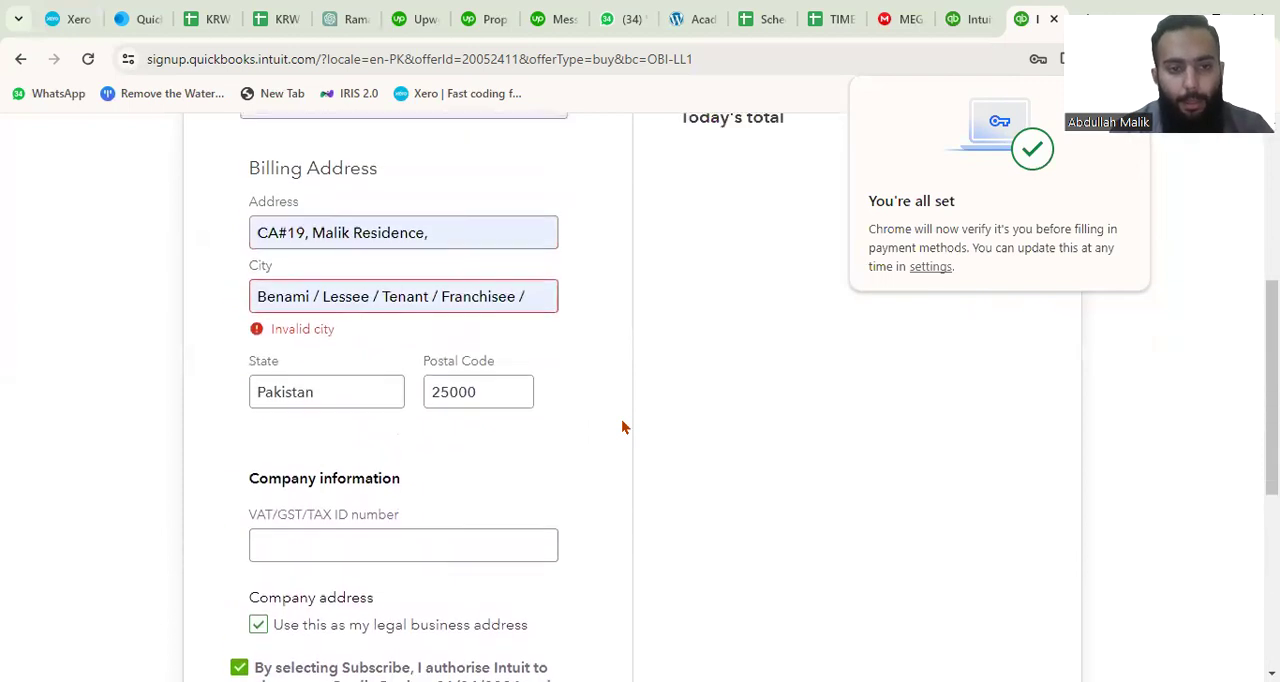
left_click(531, 297)
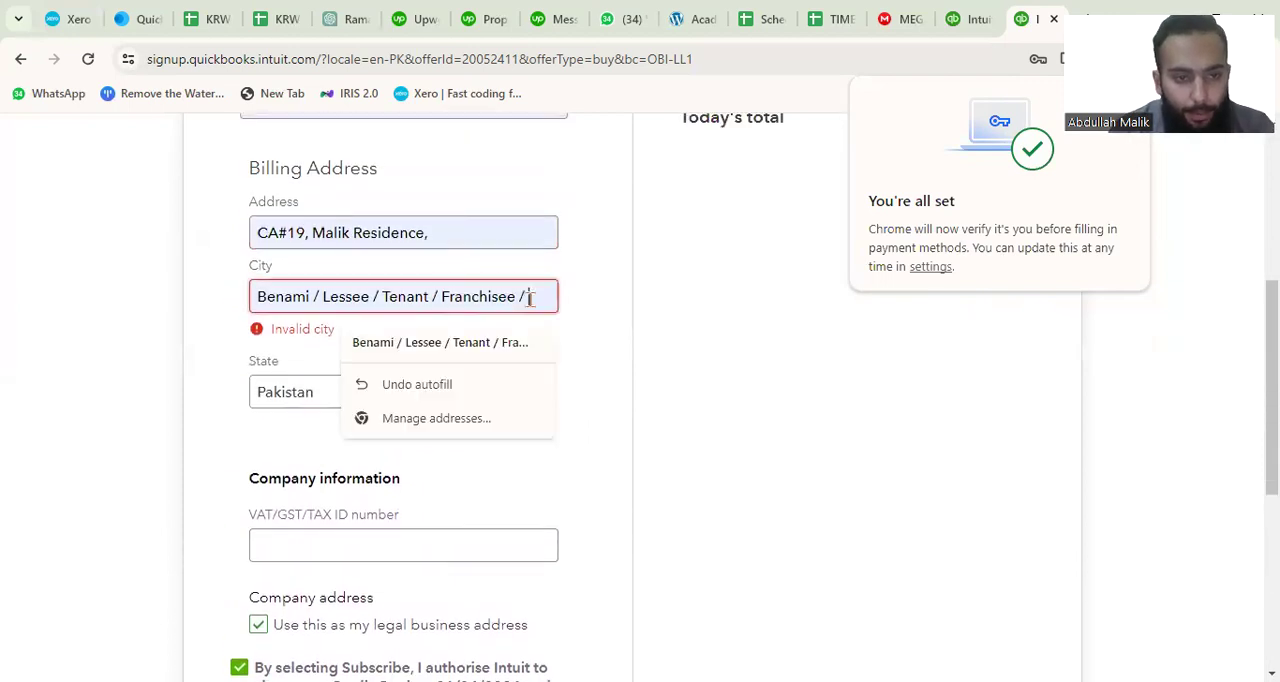
key("BackSpace")
key("BackSpace")
key("BackSpace")
key("BackSpace")
key("BackSpace")
key("BackSpace")
key("BackSpace")
key("BackSpace")
key("BackSpace")
key("BackSpace")
key("BackSpace")
key("BackSpace")
key("BackSpace")
key("BackSpace")
key("BackSpace")
key("BackSpace")
key("BackSpace")
key("BackSpace")
key("BackSpace")
key("BackSpace")
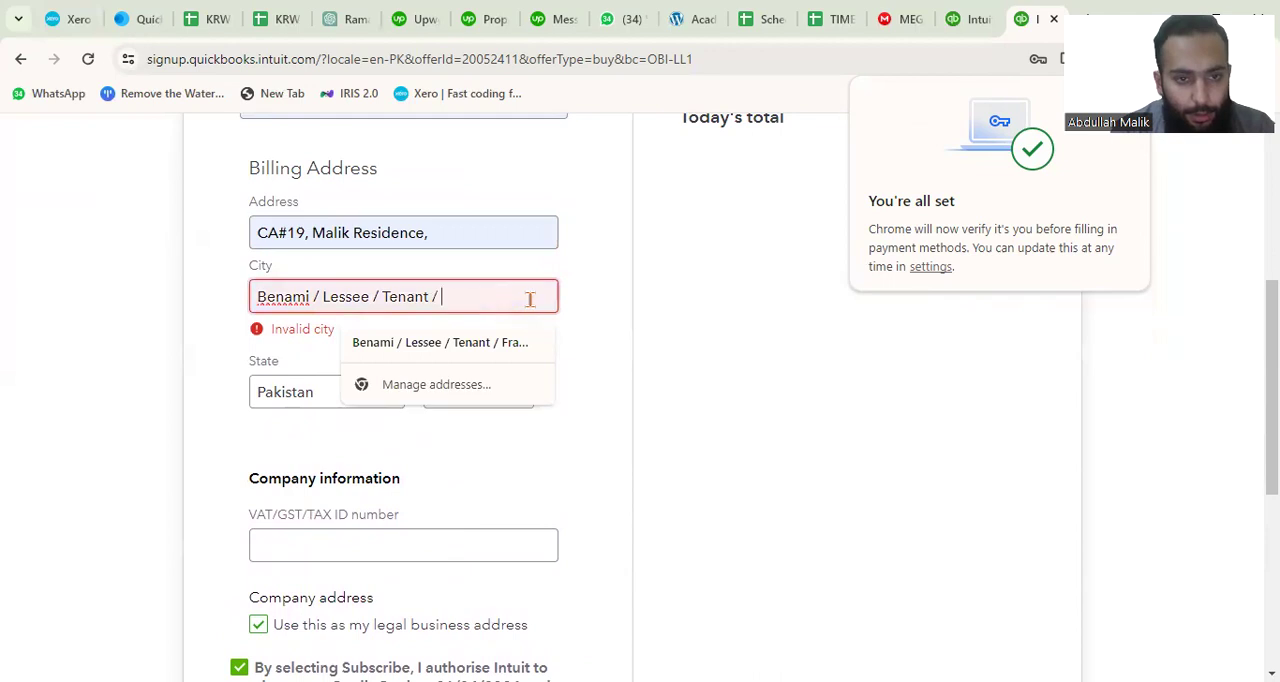
key("BackSpace")
key("BackSpace")
key("BackSpace")
key("BackSpace")
key("BackSpace")
key("BackSpace")
key("BackSpace")
key("BackSpace")
key("BackSpace")
key("BackSpace")
key("BackSpace")
key("BackSpace")
key("BackSpace")
key("BackSpace")
key("BackSpace")
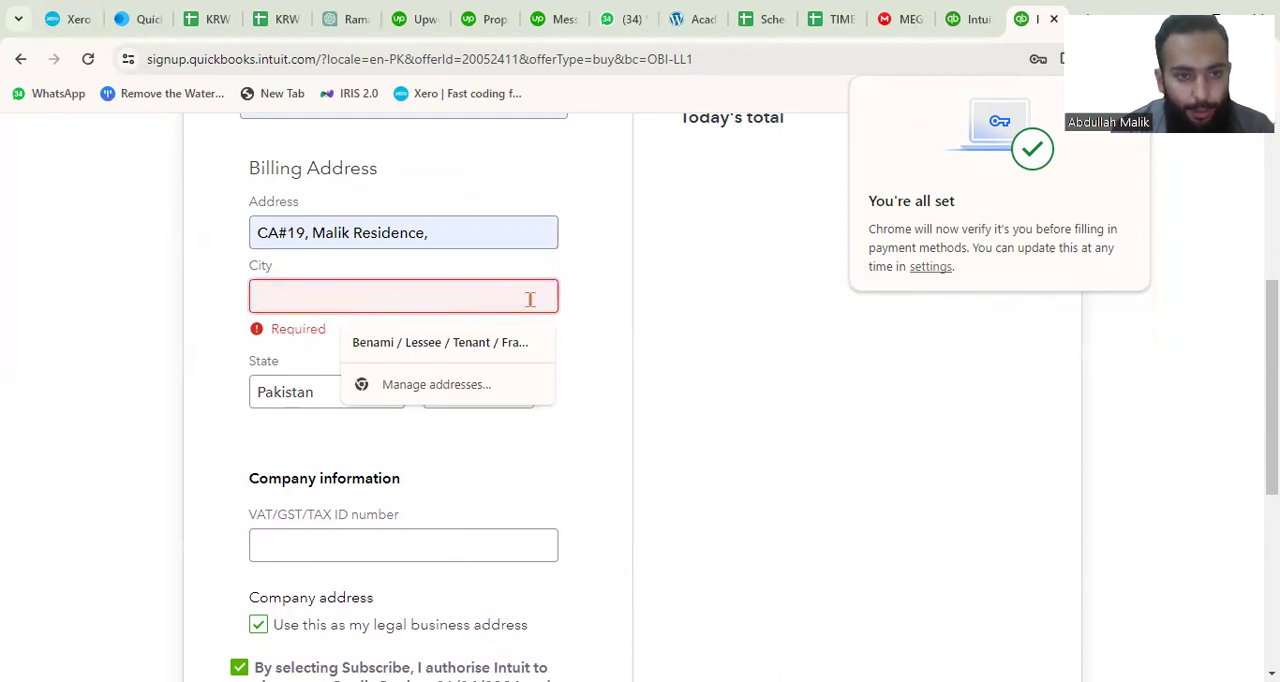
type("Pes")
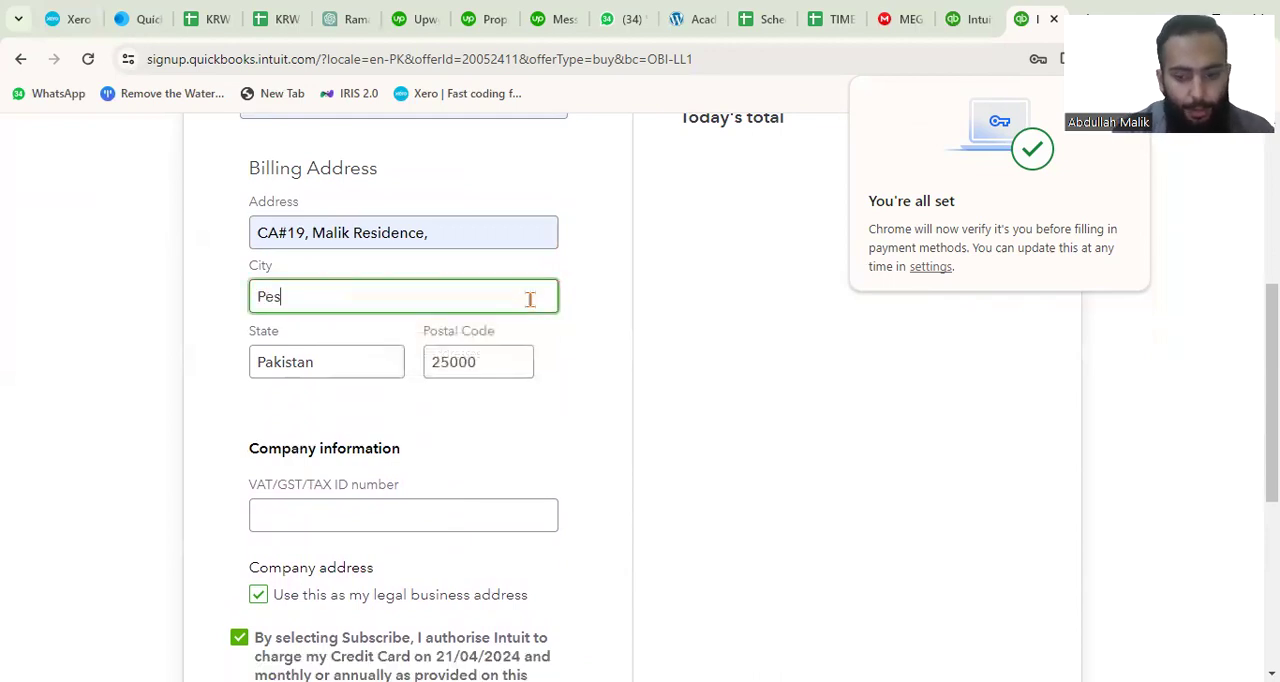
type("hawar")
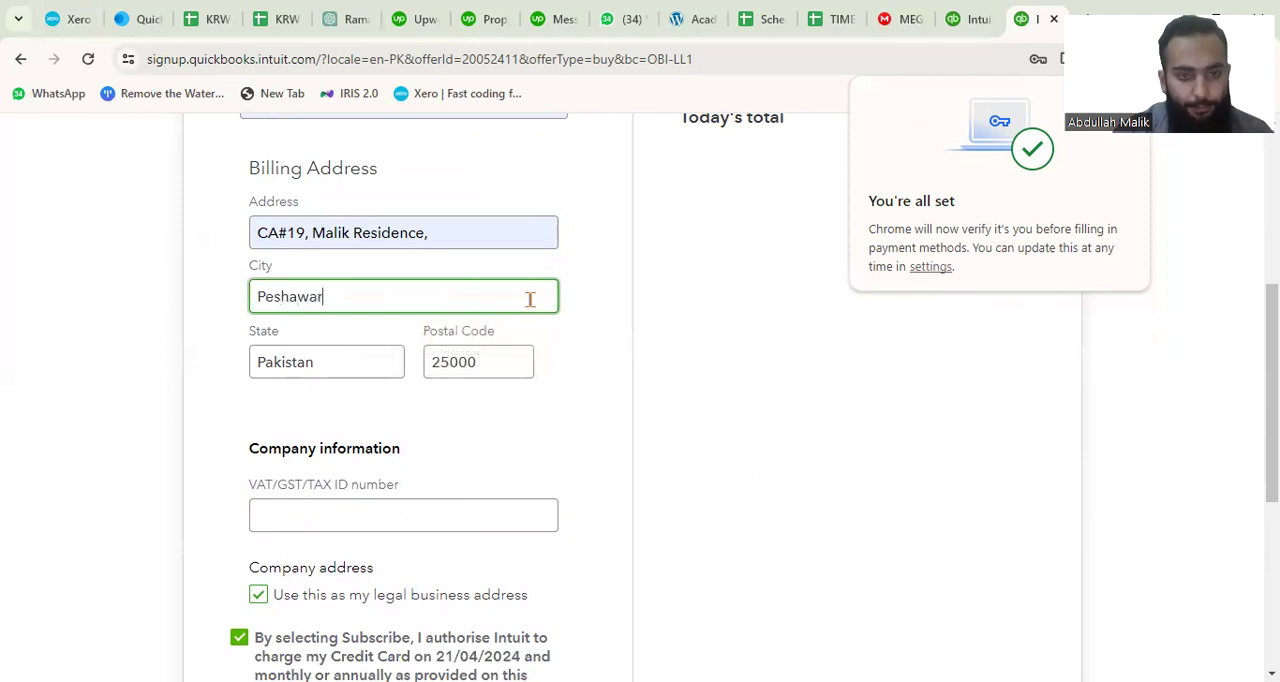
scroll(445, 508, "down", 3)
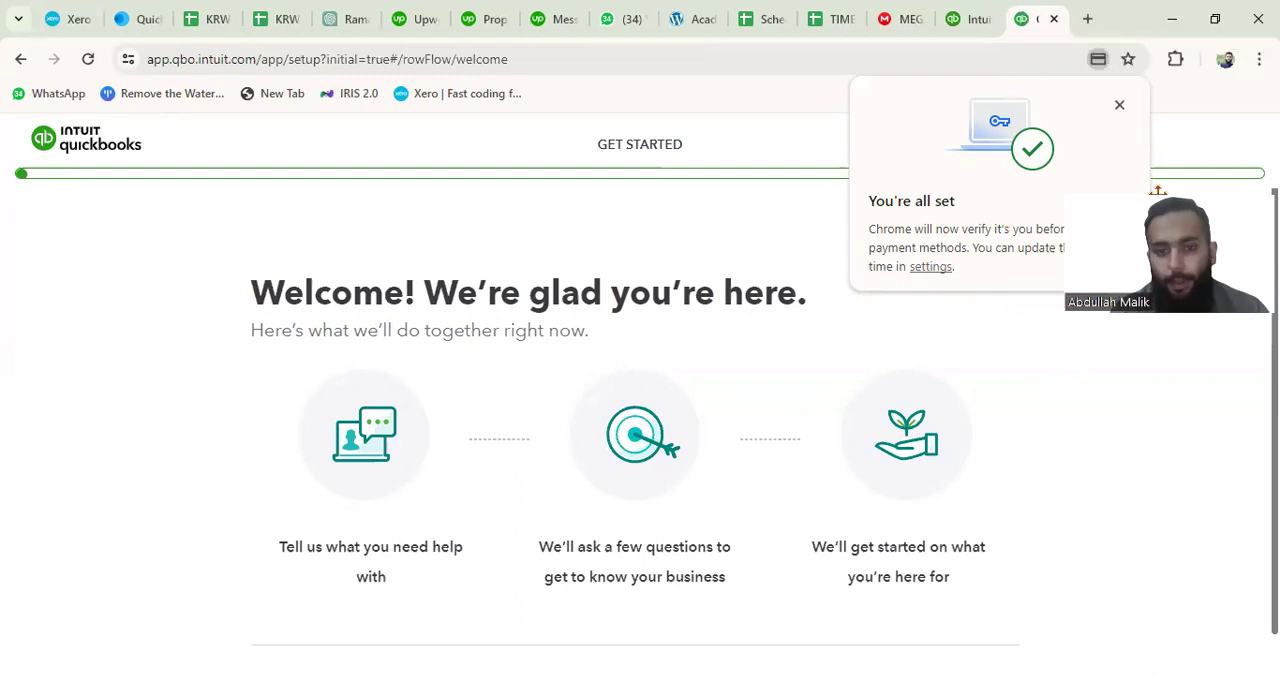
Start the company setup and submit the legal business name Academic Vitality (PVT) lTD.
scroll(851, 419, "down", 1)
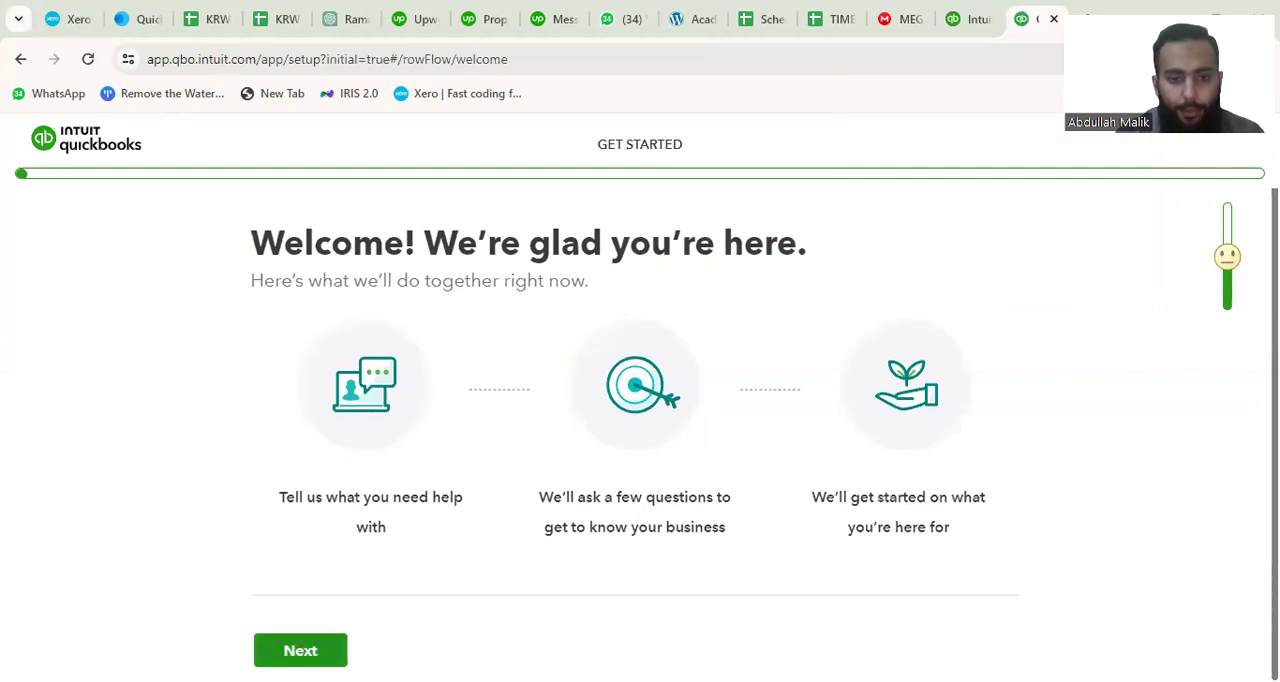
left_click(300, 650)
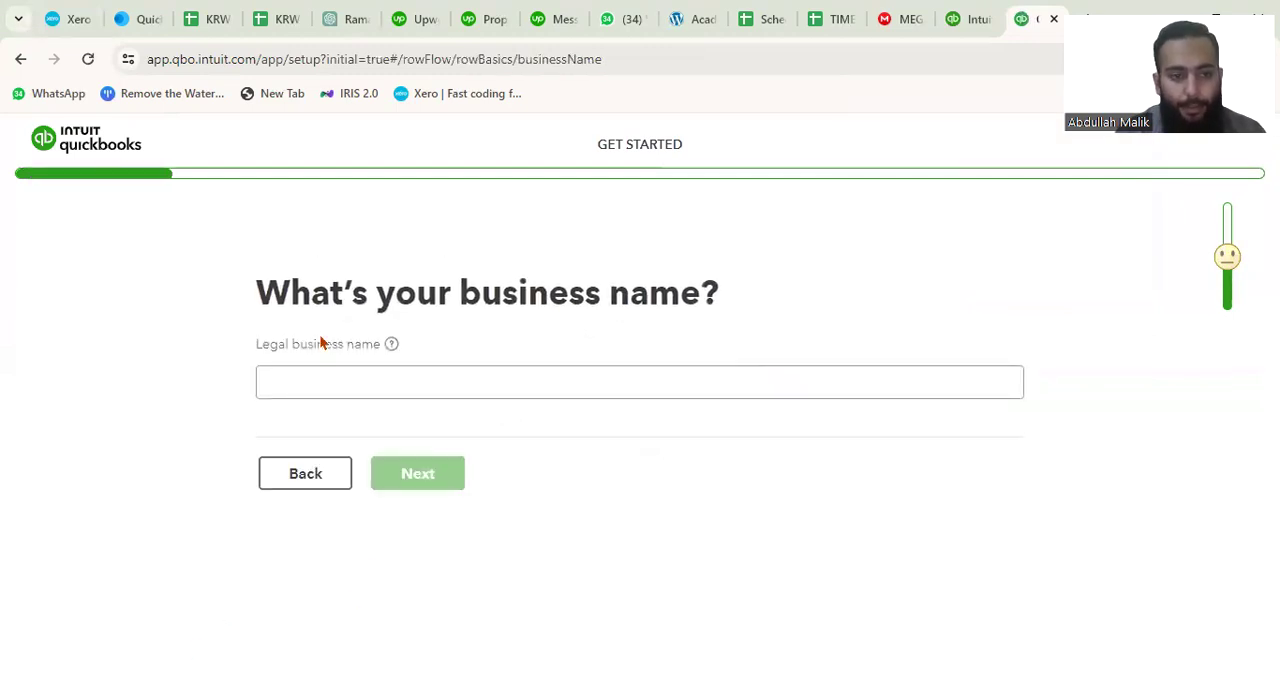
left_click(314, 382)
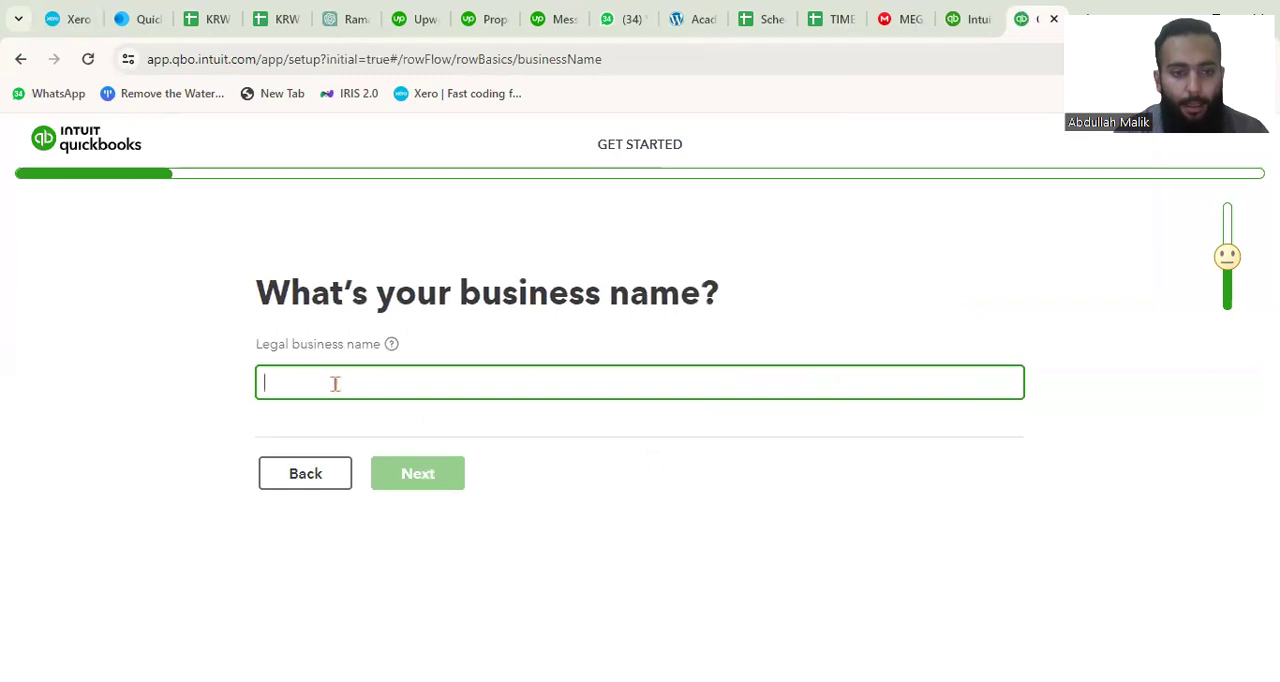
type("Academic Vitality (PVT) lTD")
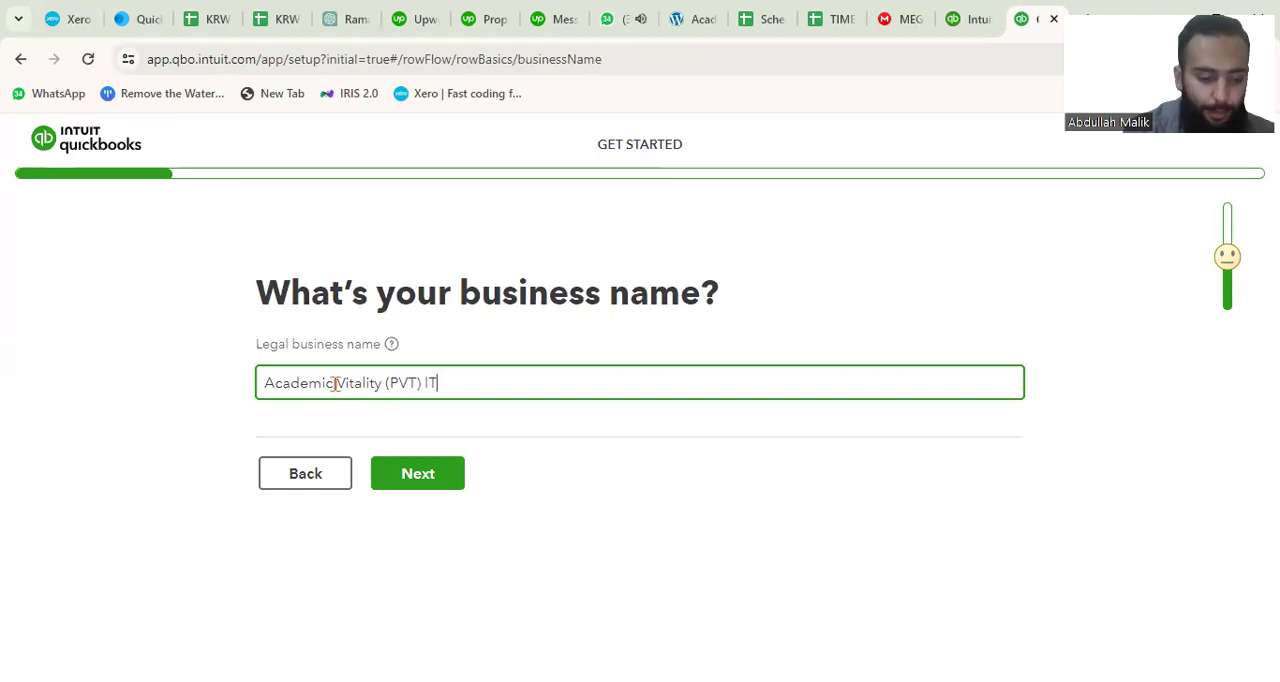
left_click(429, 472)
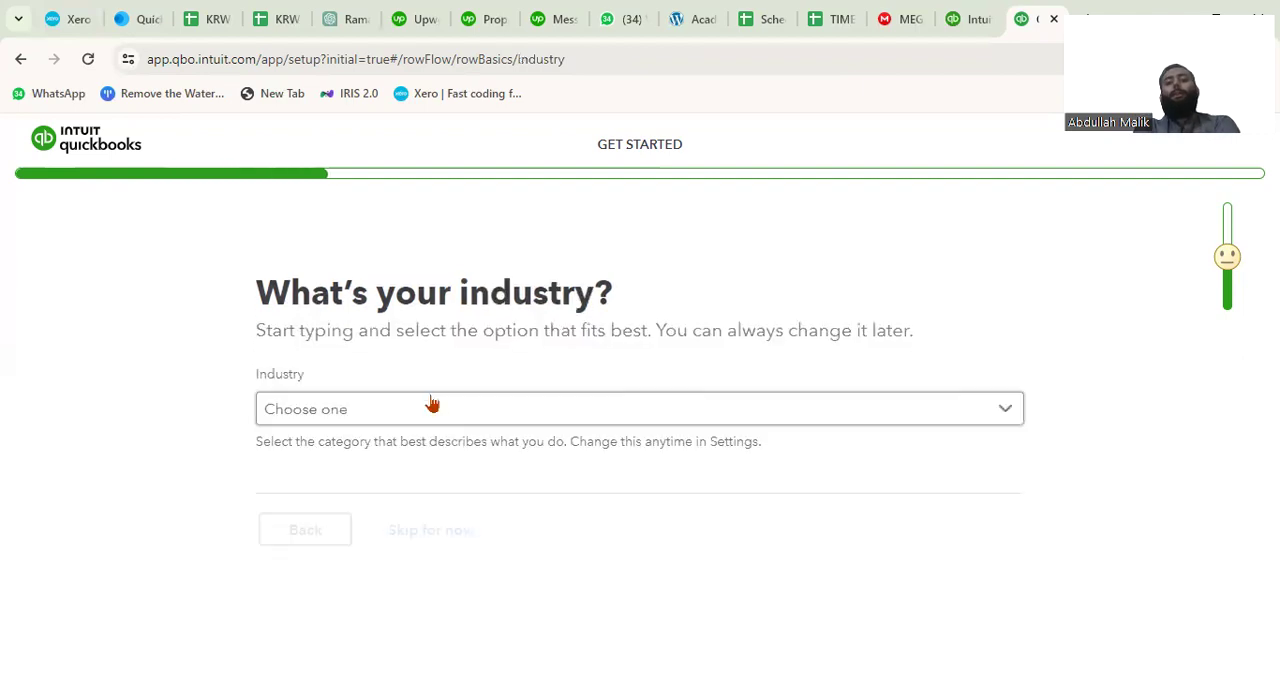
Set the business's industry to Education and Training and continue the setup.
left_click(389, 408)
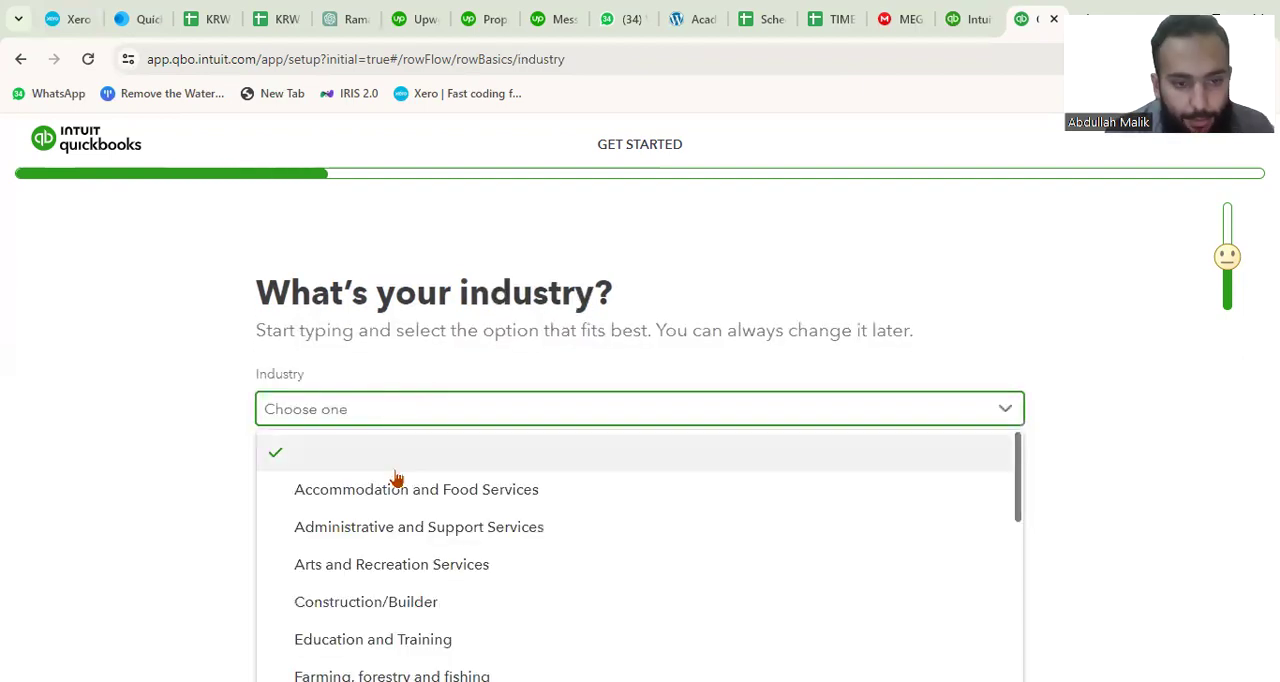
scroll(445, 540, "down", 1)
scroll(445, 518, "up", 1)
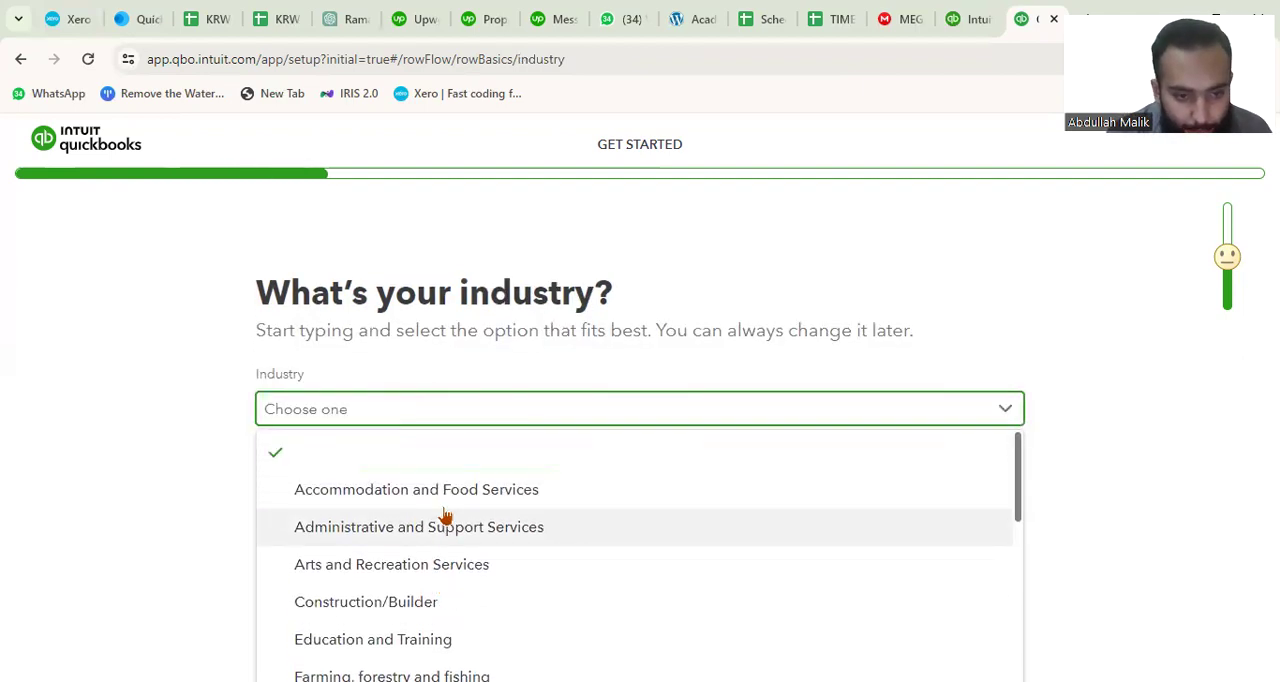
left_click(410, 640)
left_click(424, 527)
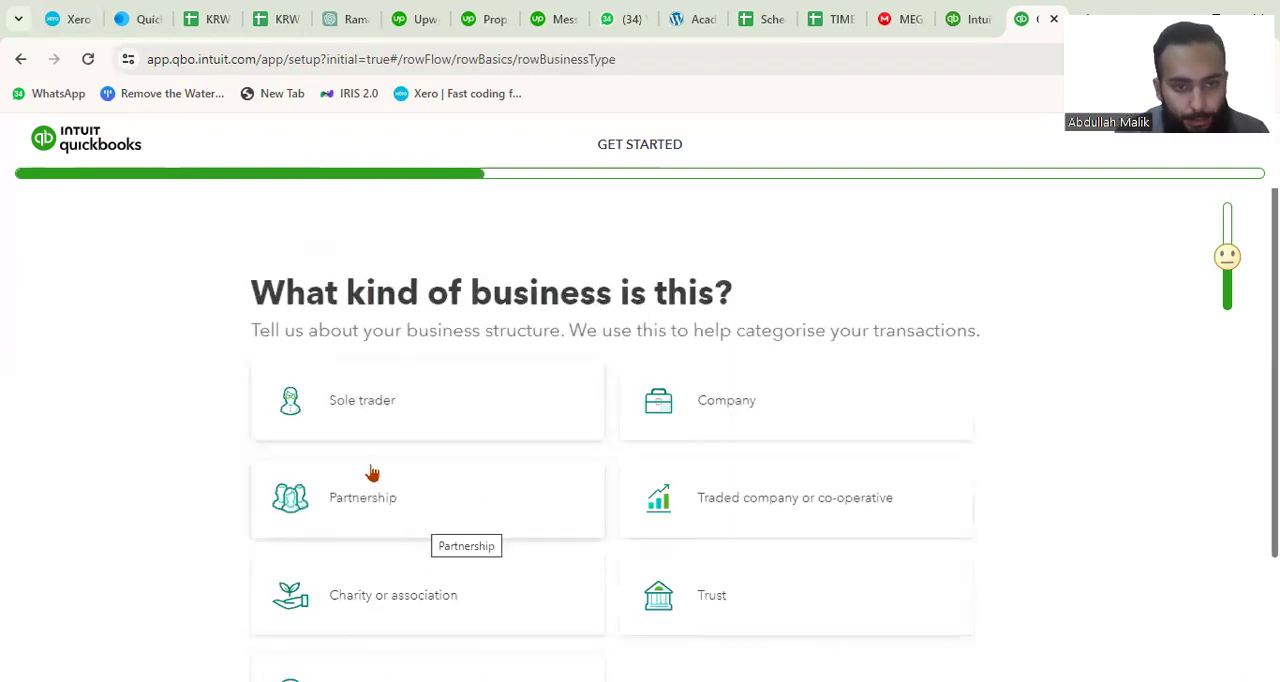
Set the kind of business to Company and continue to the question about business apps.
scroll(600, 420, "down", 1)
left_click(714, 337)
scroll(629, 474, "down", 1)
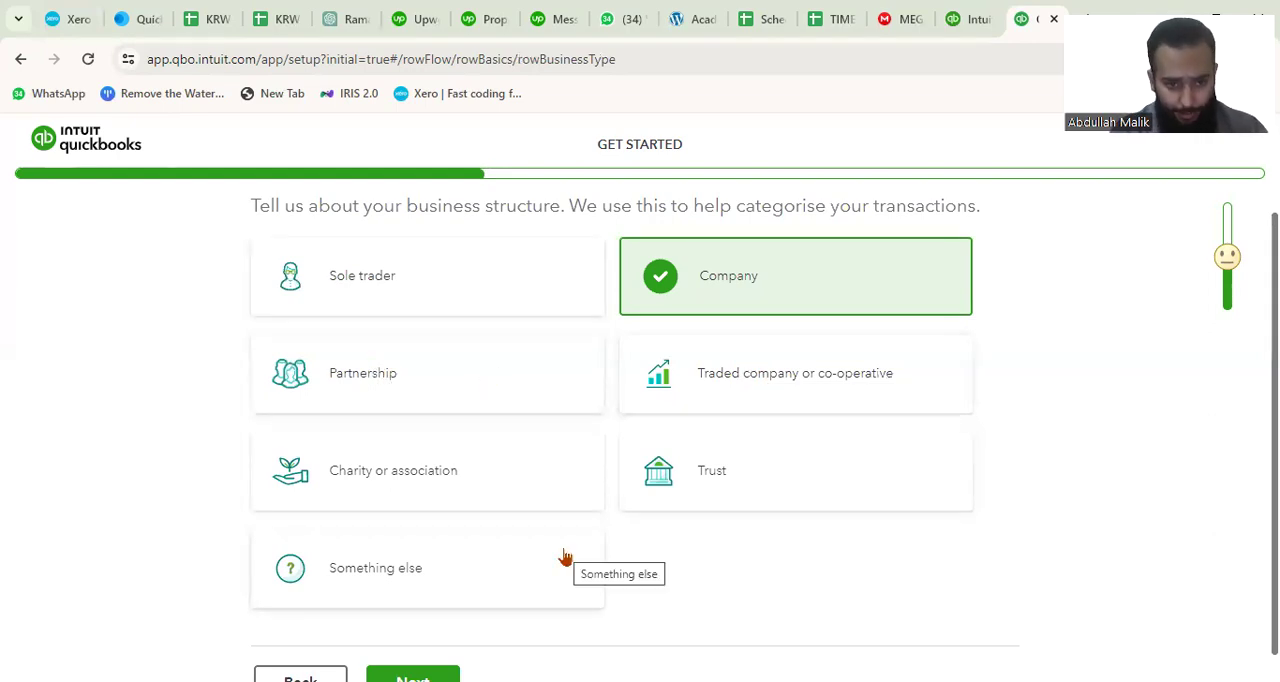
scroll(441, 540, "down", 1)
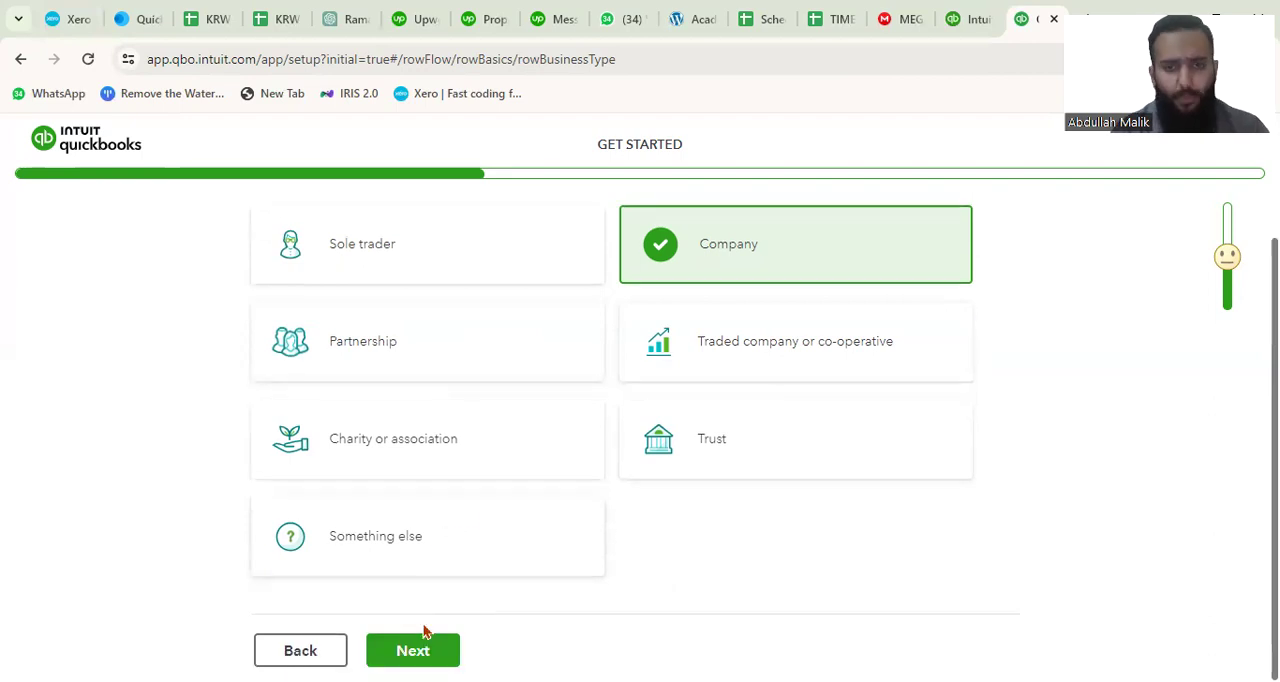
scroll(463, 513, "up", 2)
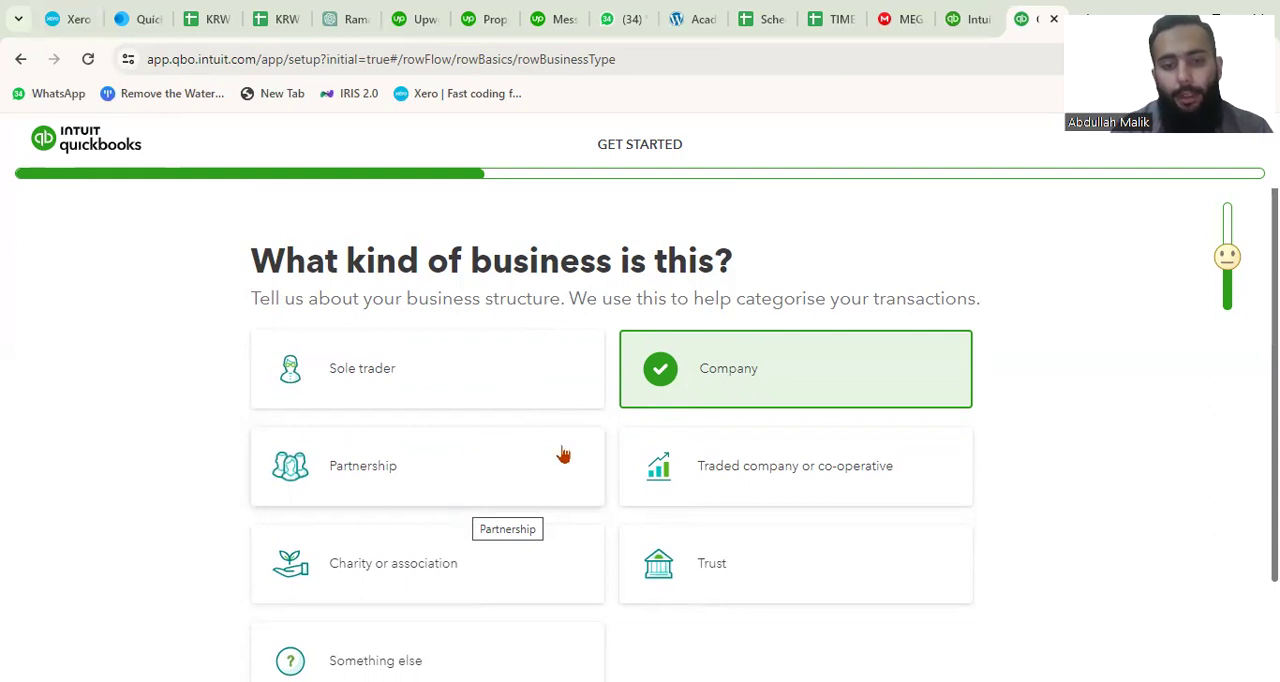
scroll(660, 417, "down", 2)
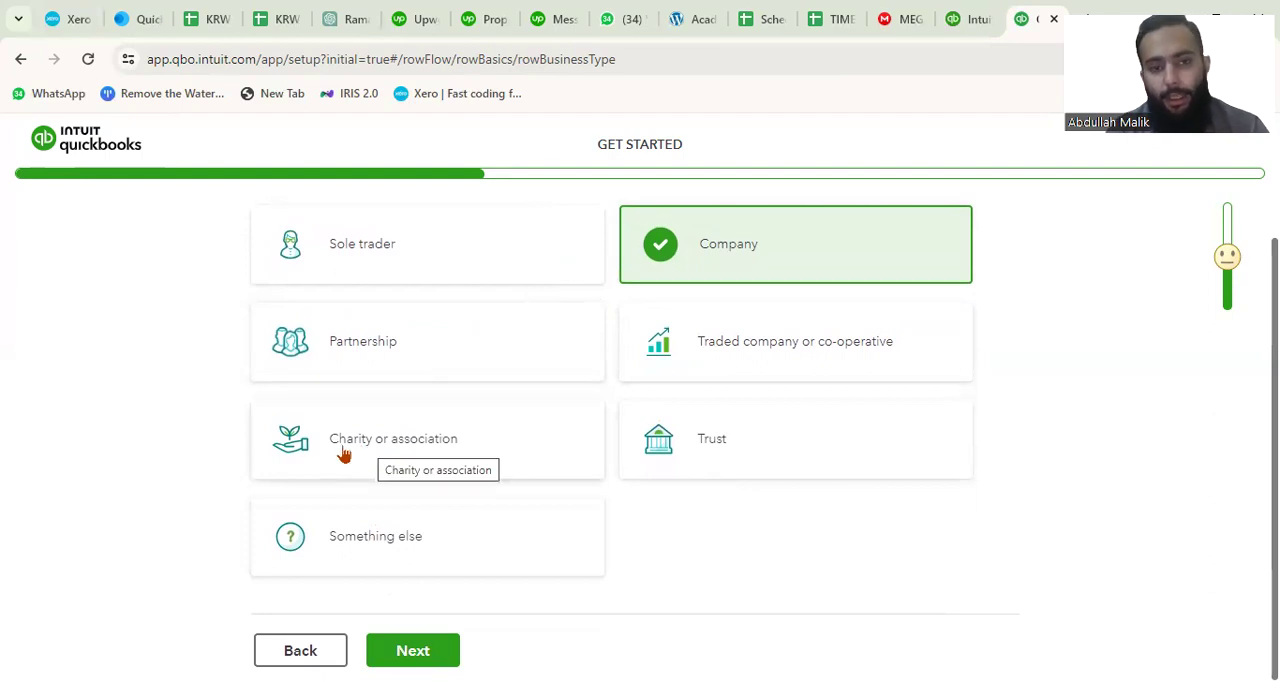
scroll(343, 453, "up", 1)
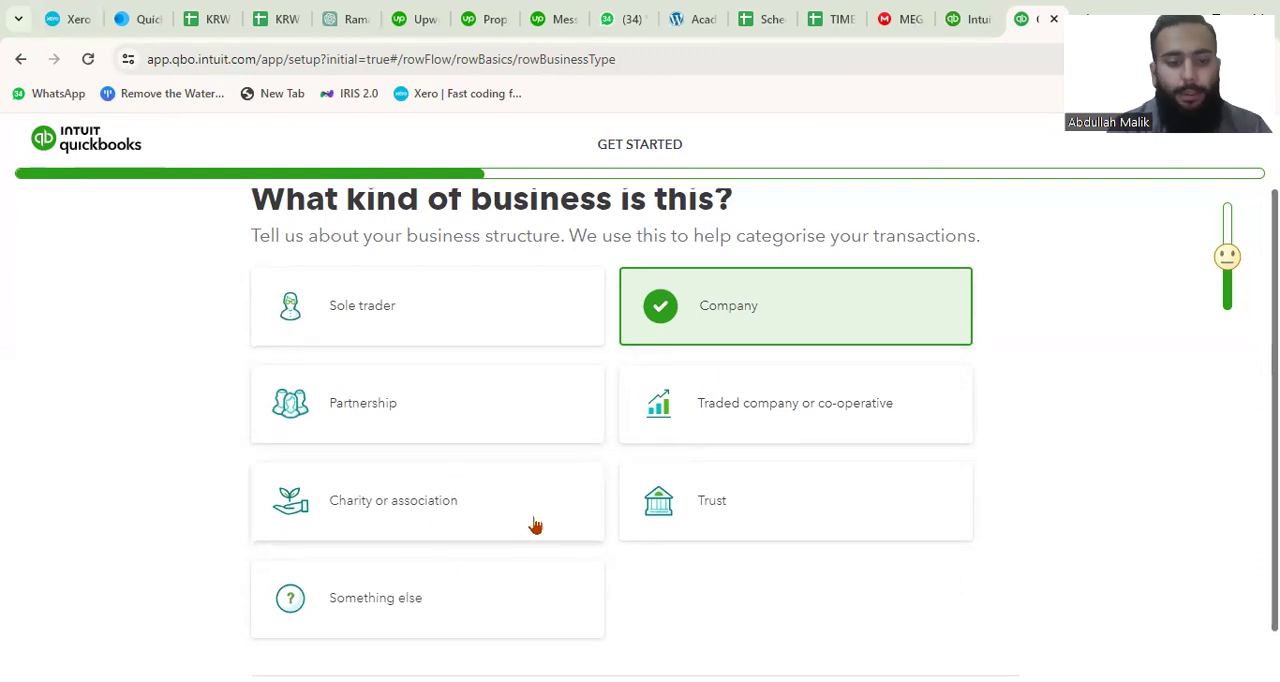
scroll(536, 526, "down", 1)
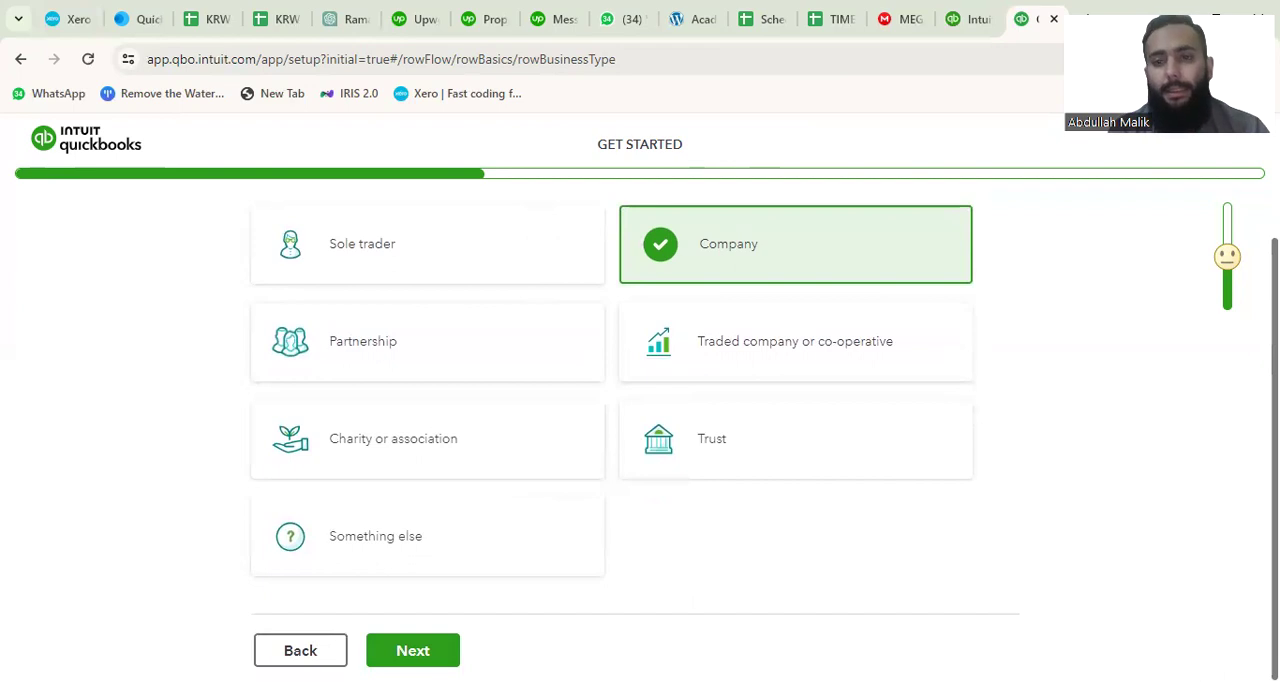
left_click(394, 648)
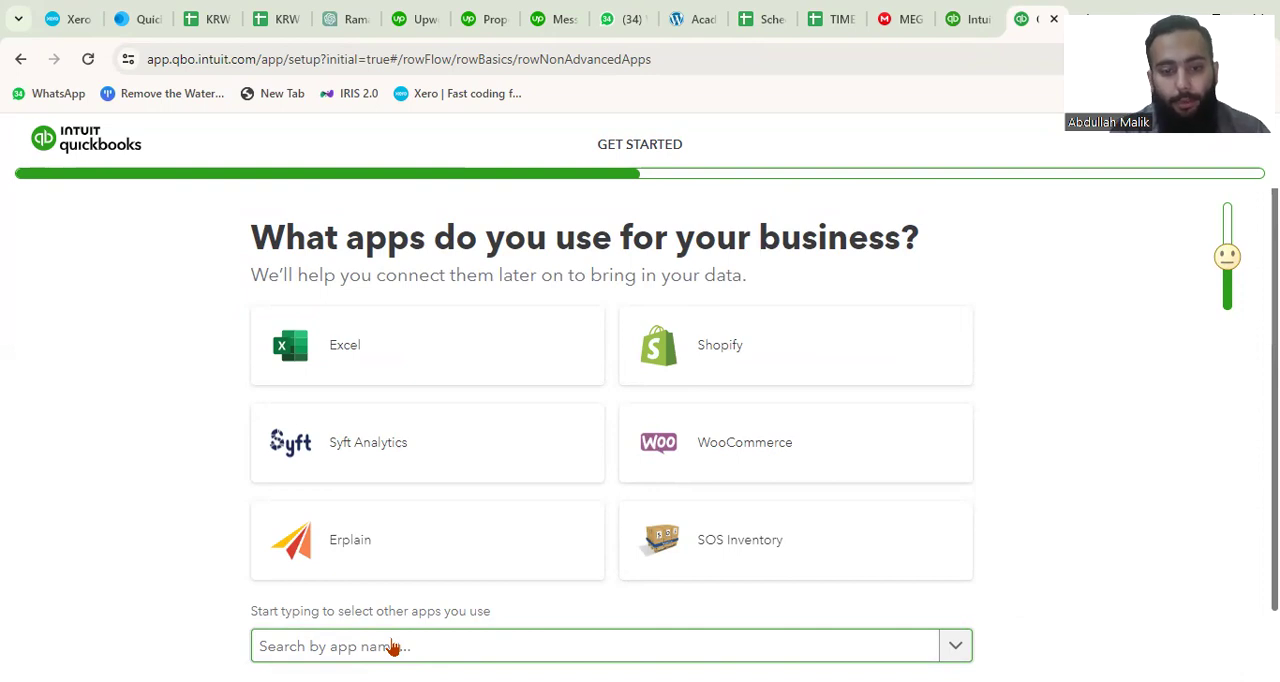
Choose Excel as the app used for the business and continue the setup.
scroll(420, 648, "down", 2)
scroll(395, 520, "up", 3)
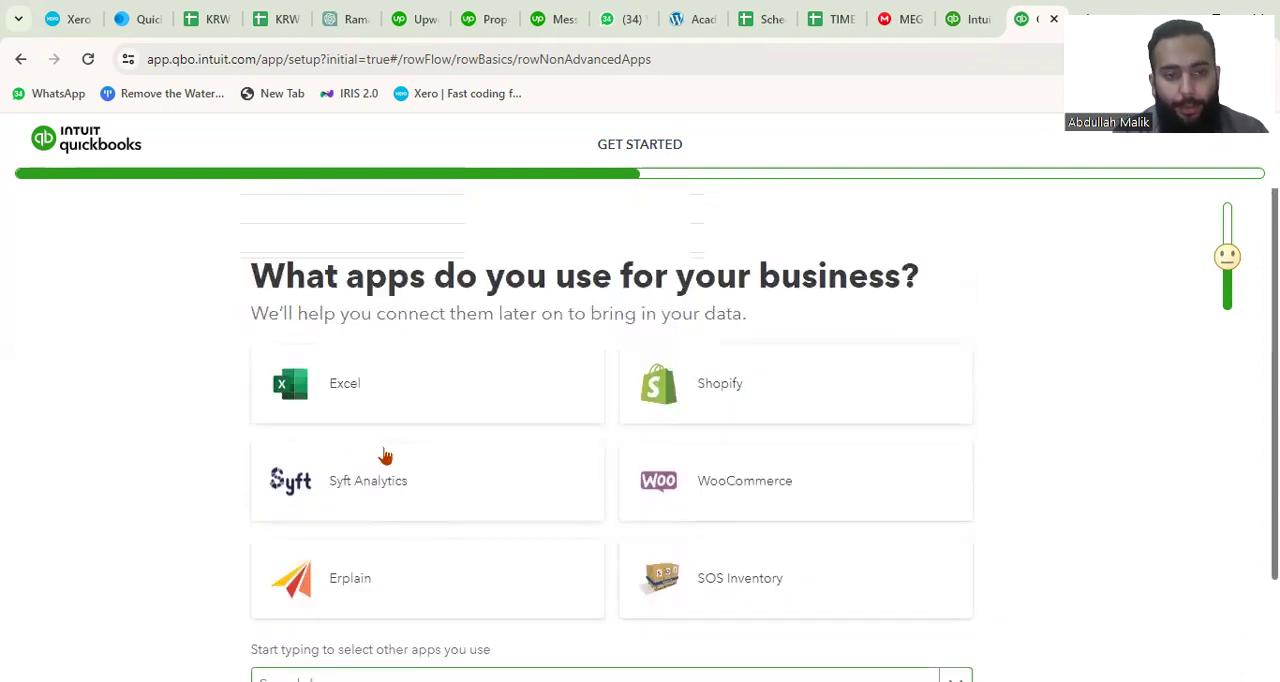
left_click(375, 411)
scroll(466, 420, "down", 2)
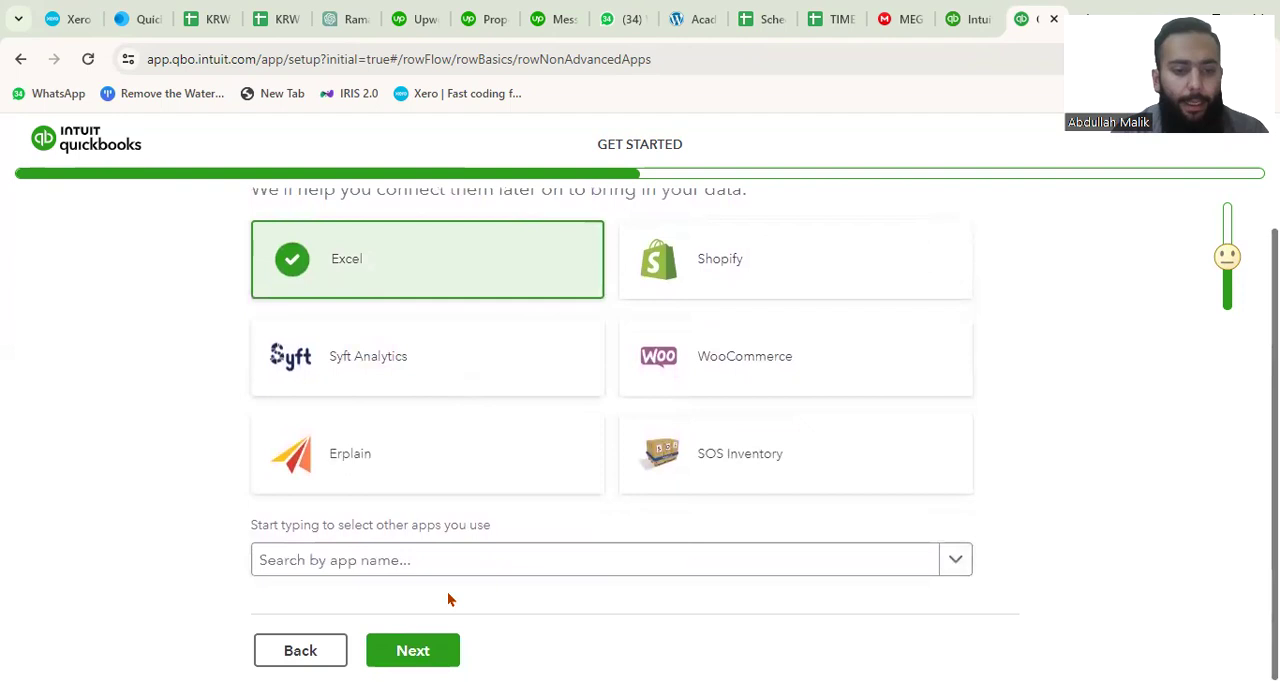
left_click(409, 651)
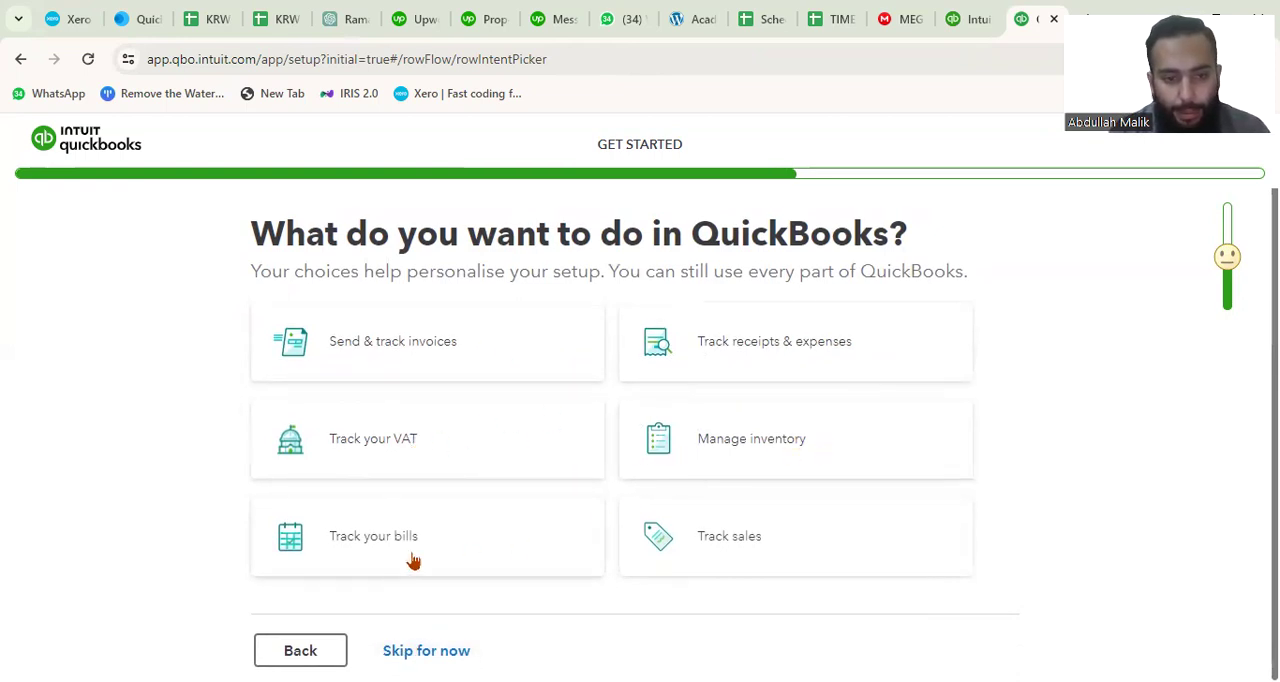
Select all six intended uses: invoices, receipts & expenses, VAT, inventory, bills and sales, and continue the setup.
left_click(452, 345)
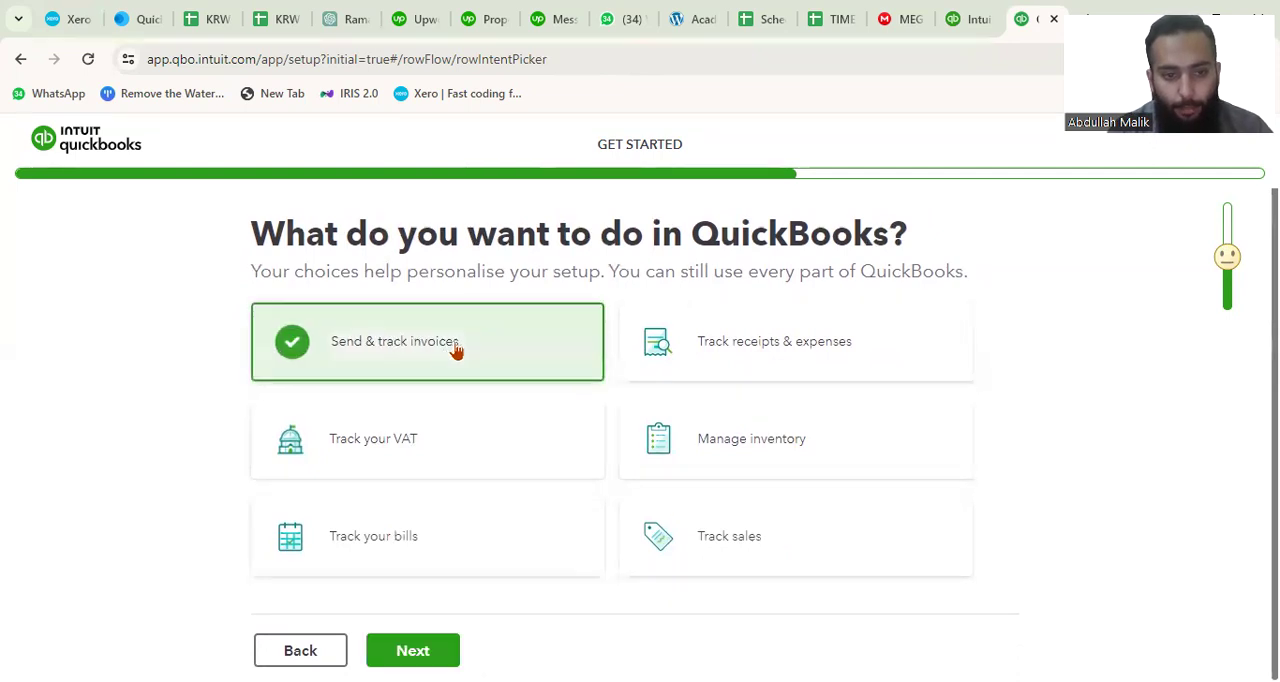
left_click(654, 349)
left_click(477, 422)
left_click(717, 430)
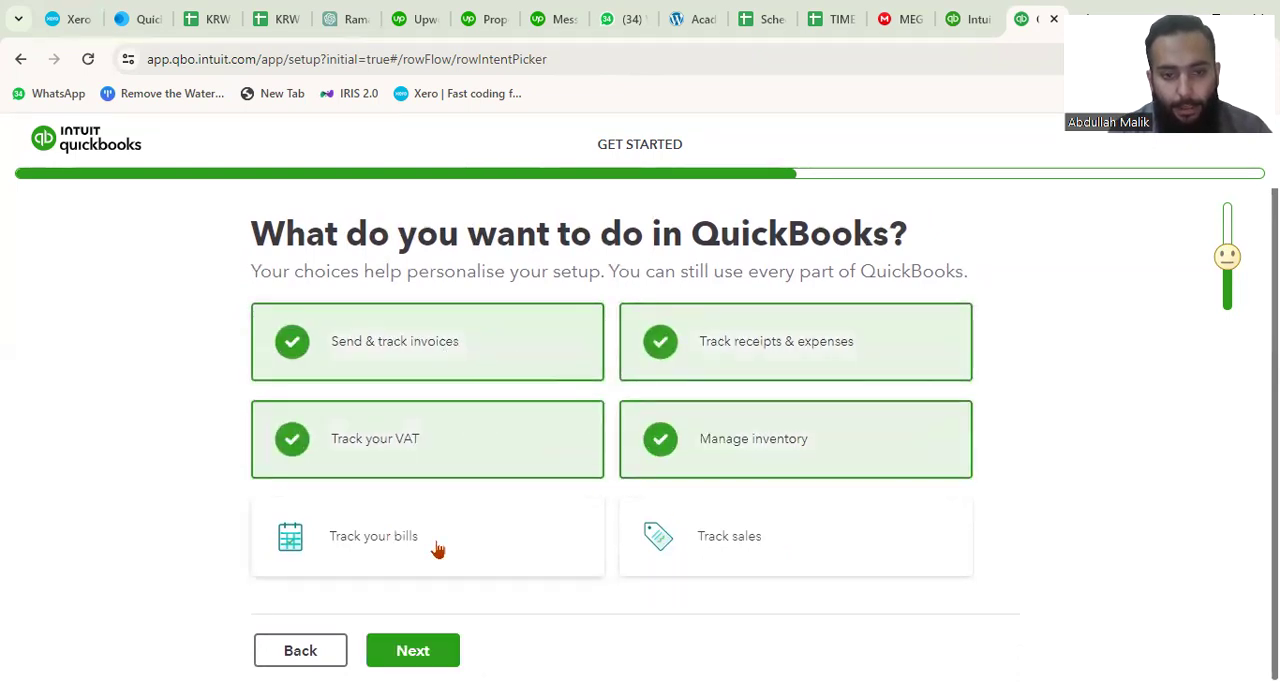
left_click(437, 549)
left_click(704, 530)
left_click(413, 650)
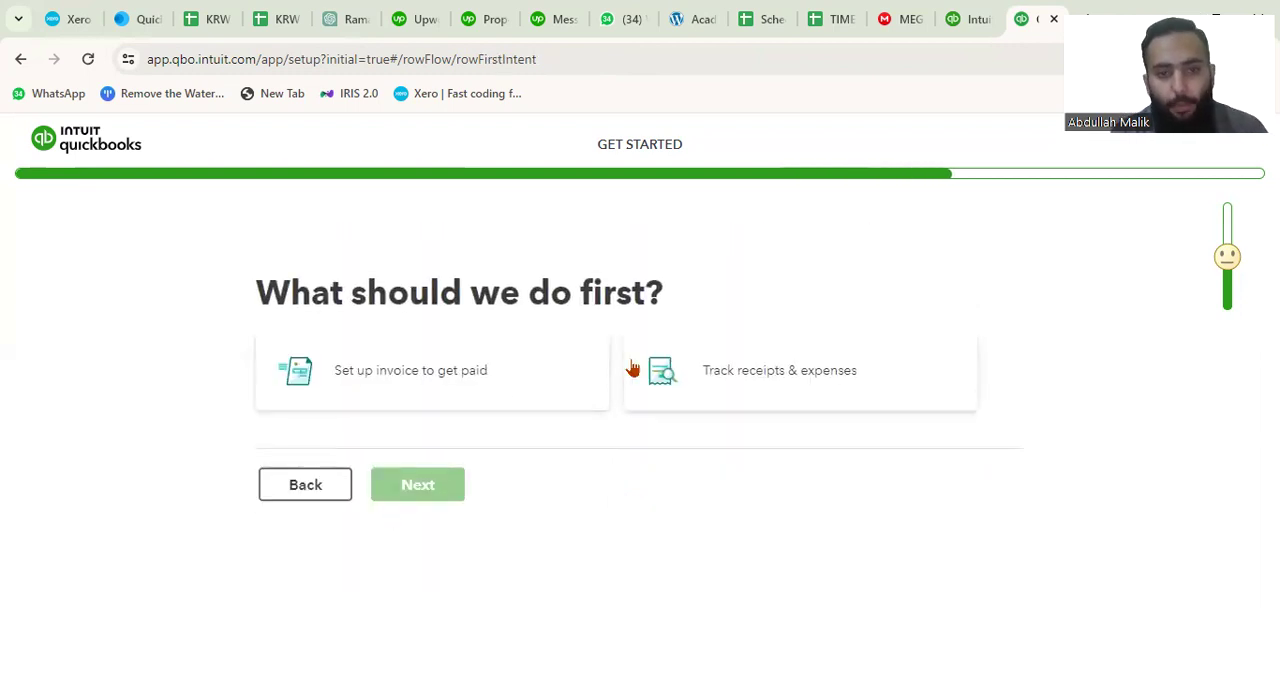
Choose Set up invoice to get paid as the first task and continue the setup.
left_click(440, 395)
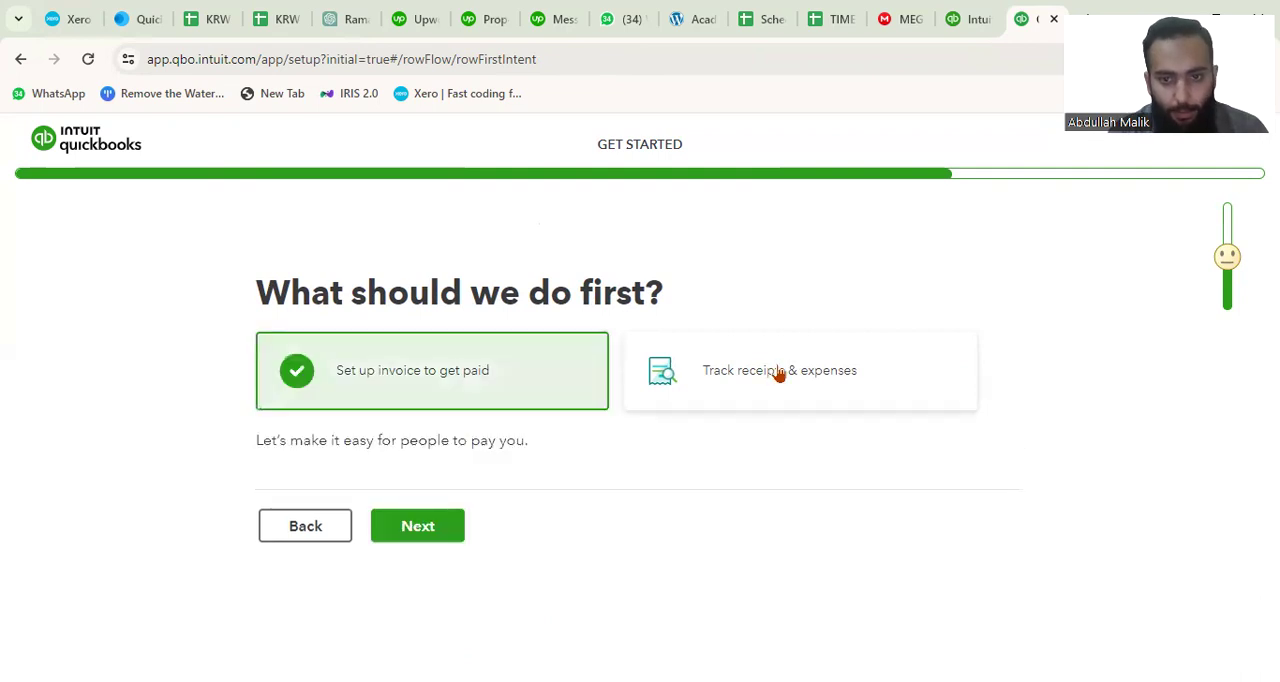
left_click(780, 371)
left_click(402, 381)
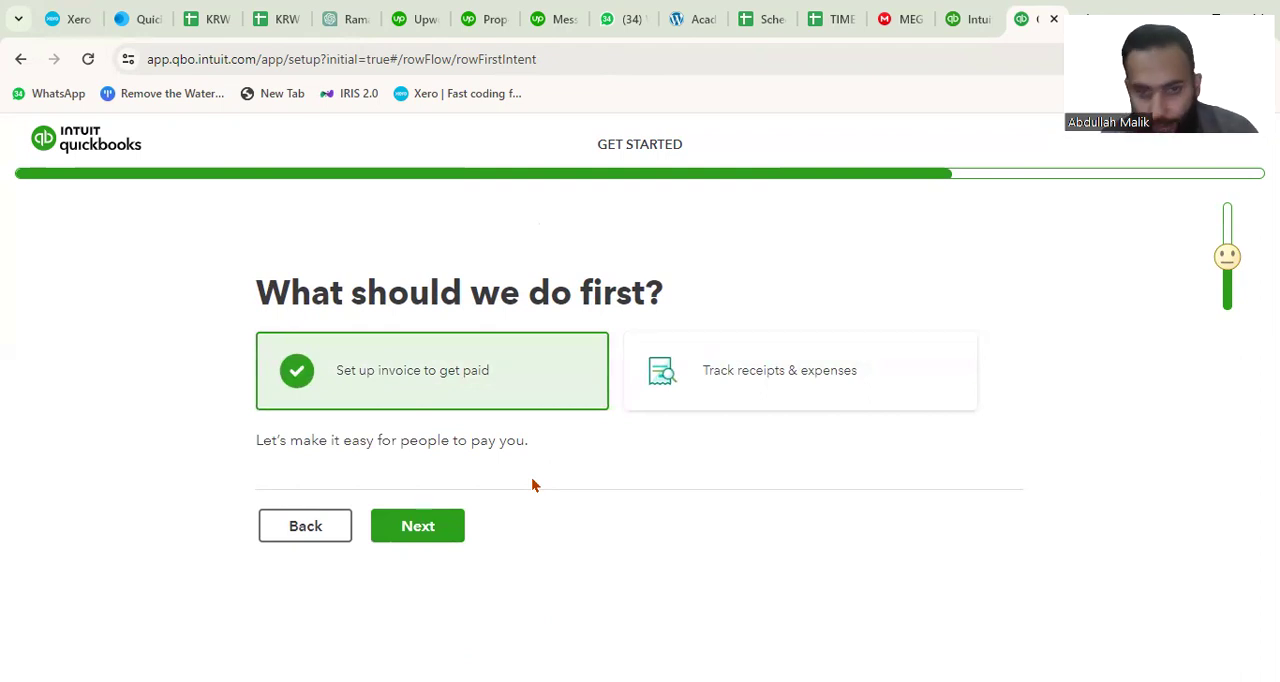
left_click(422, 532)
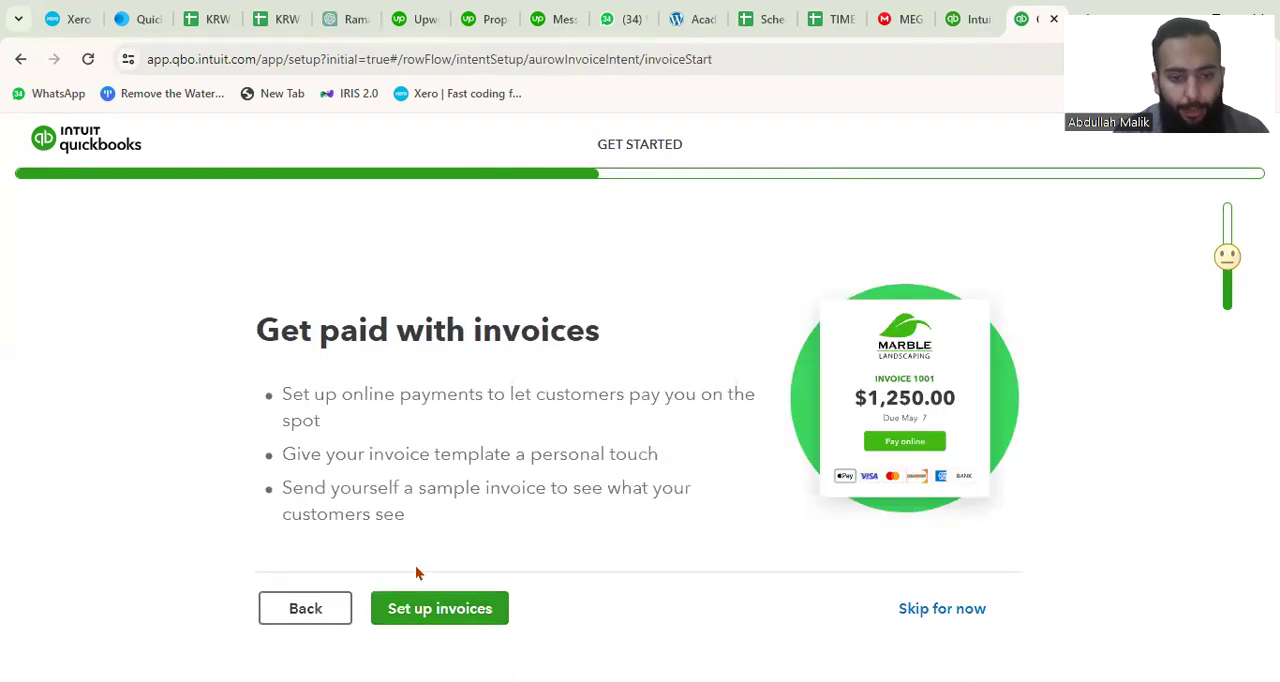
Skip the invoice setup and the bank account linking to reach the receipt-tracking question.
left_click(943, 611)
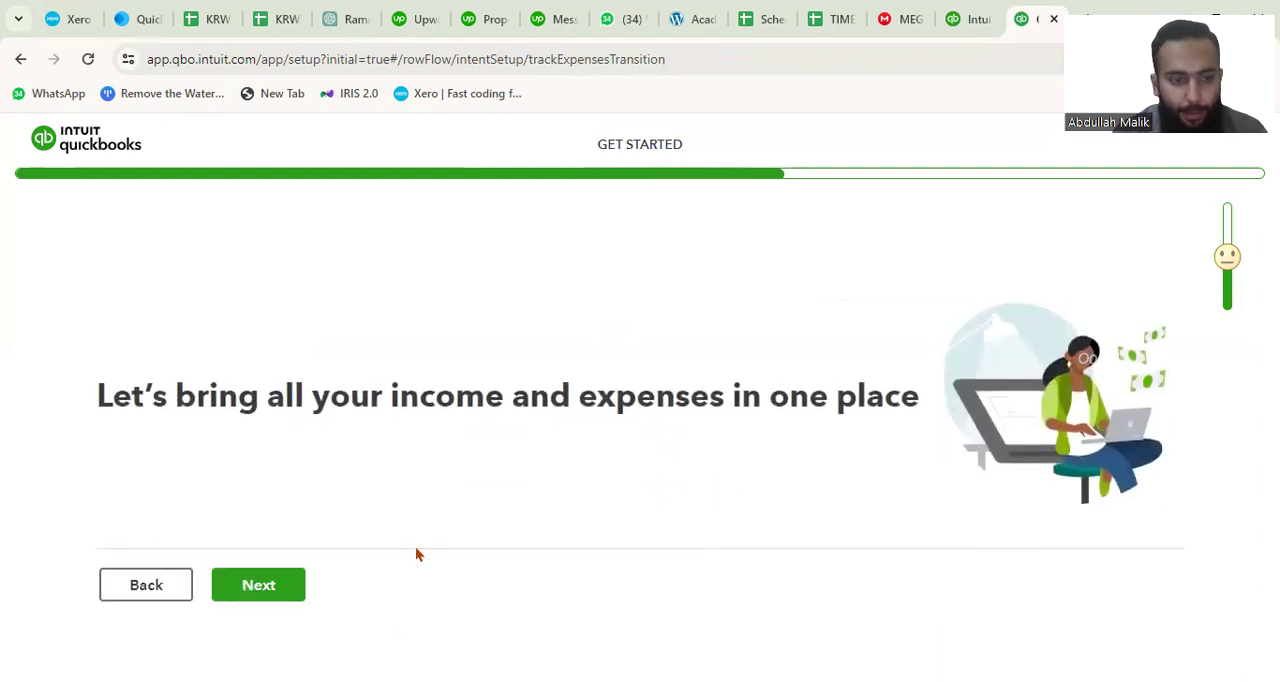
left_click(240, 584)
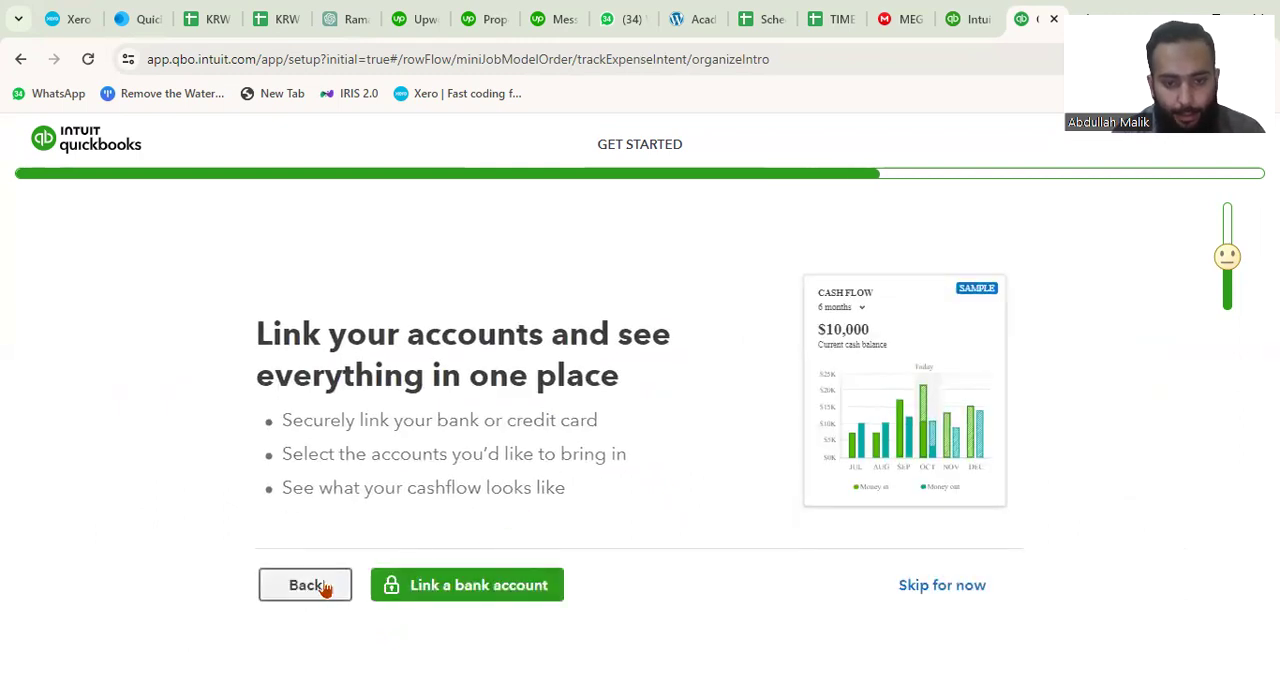
left_click(918, 588)
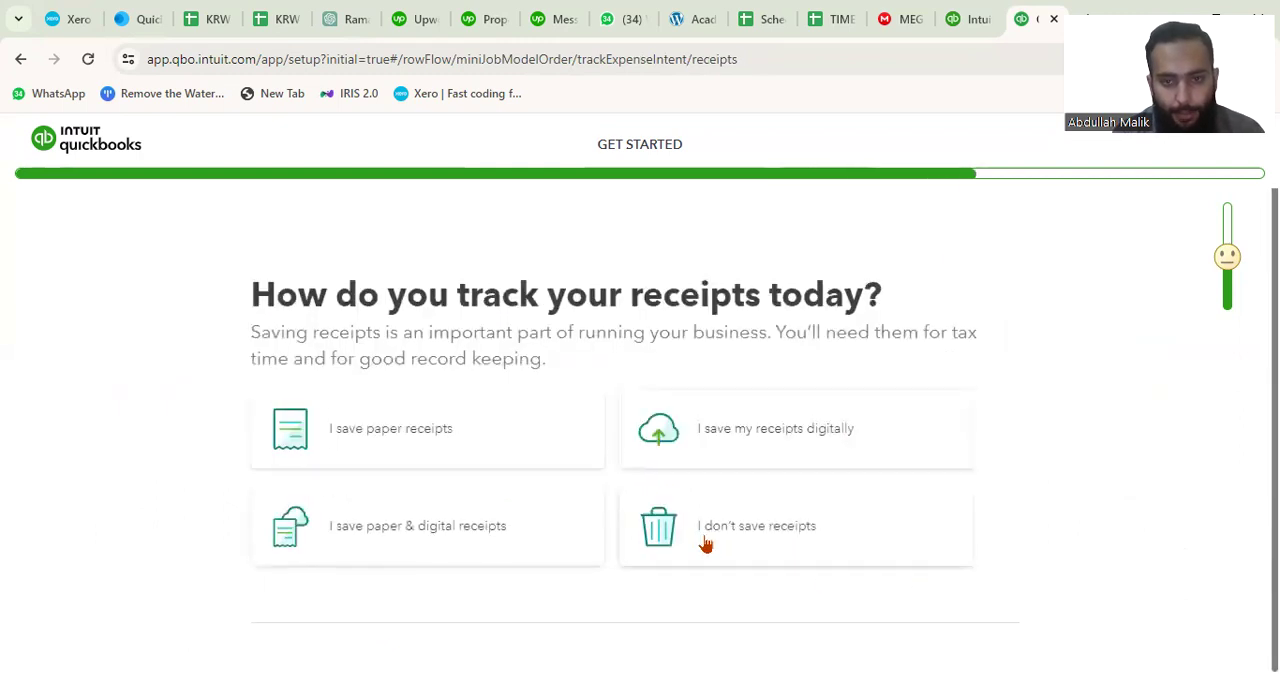
Continue past the receipt-tracking question and the mobile app offer, and finish the setup to enter the company dashboard.
left_click(426, 657)
scroll(595, 508, "down", 2)
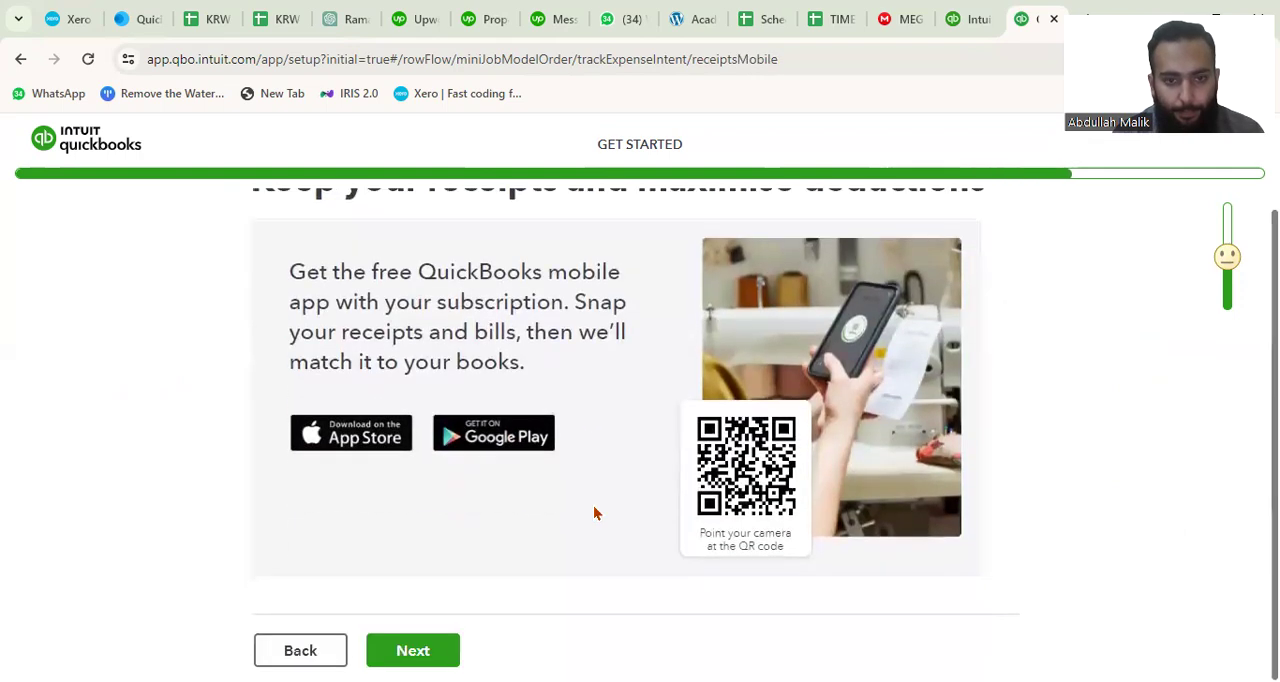
scroll(595, 508, "up", 2)
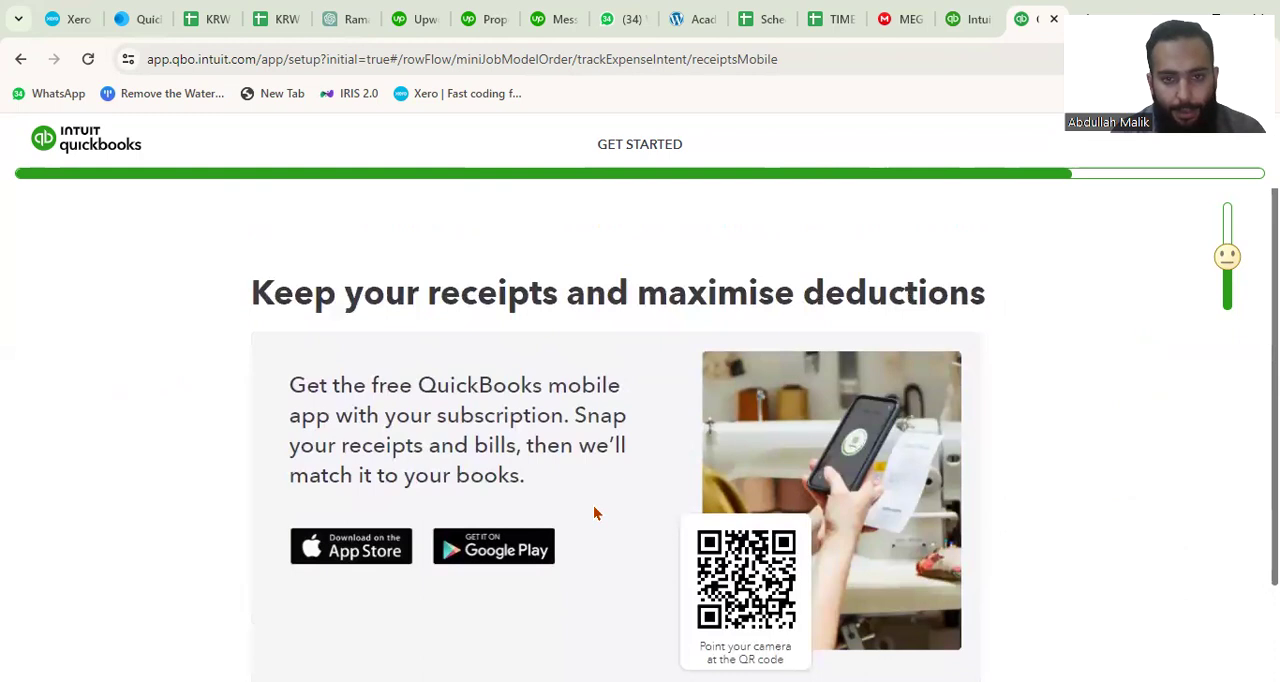
scroll(594, 513, "down", 2)
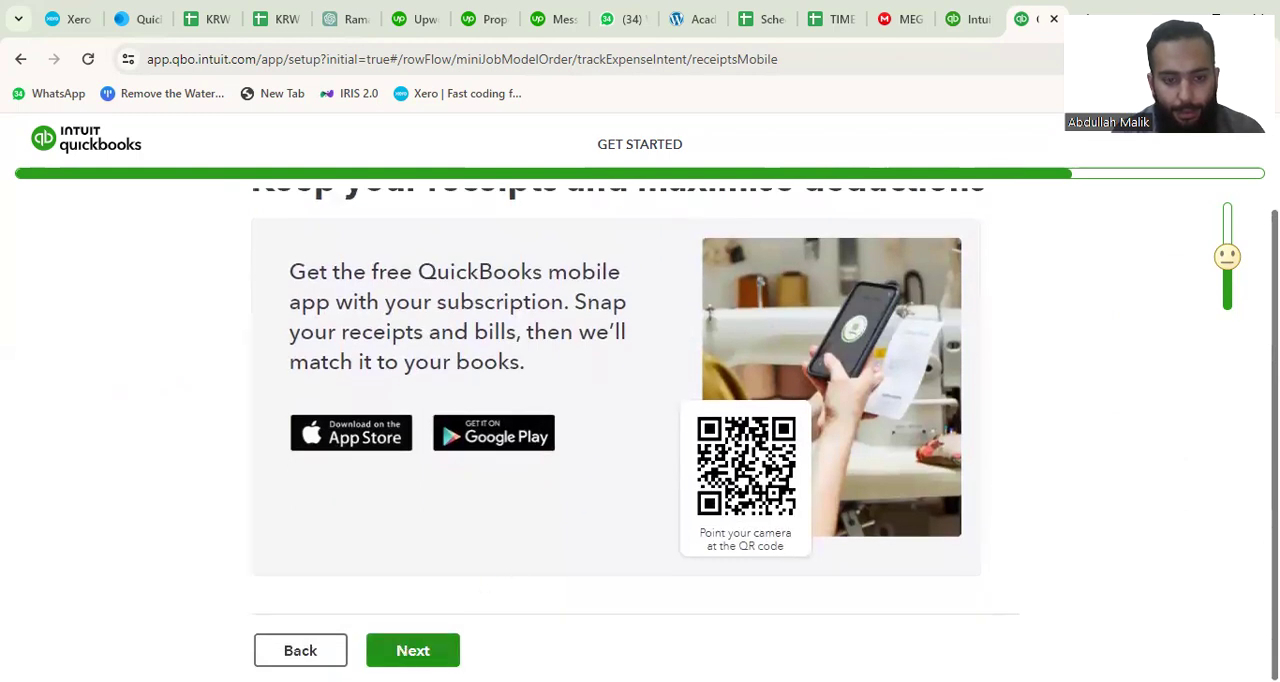
left_click(412, 650)
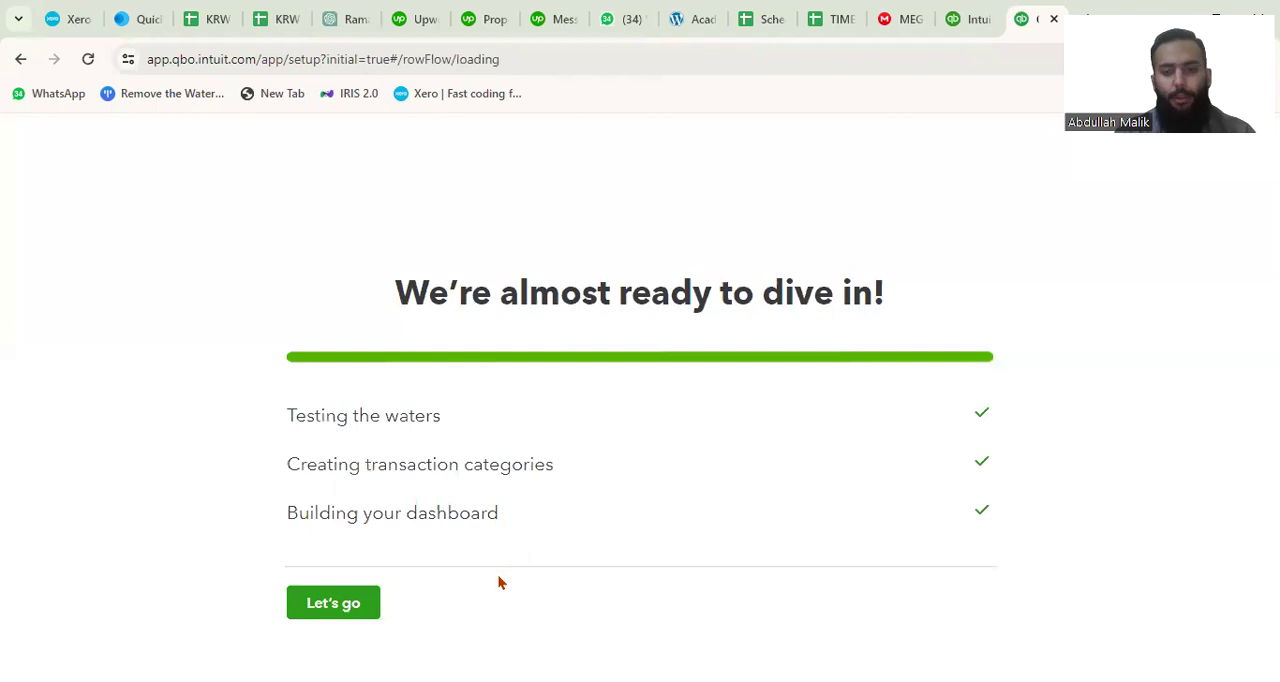
left_click(329, 602)
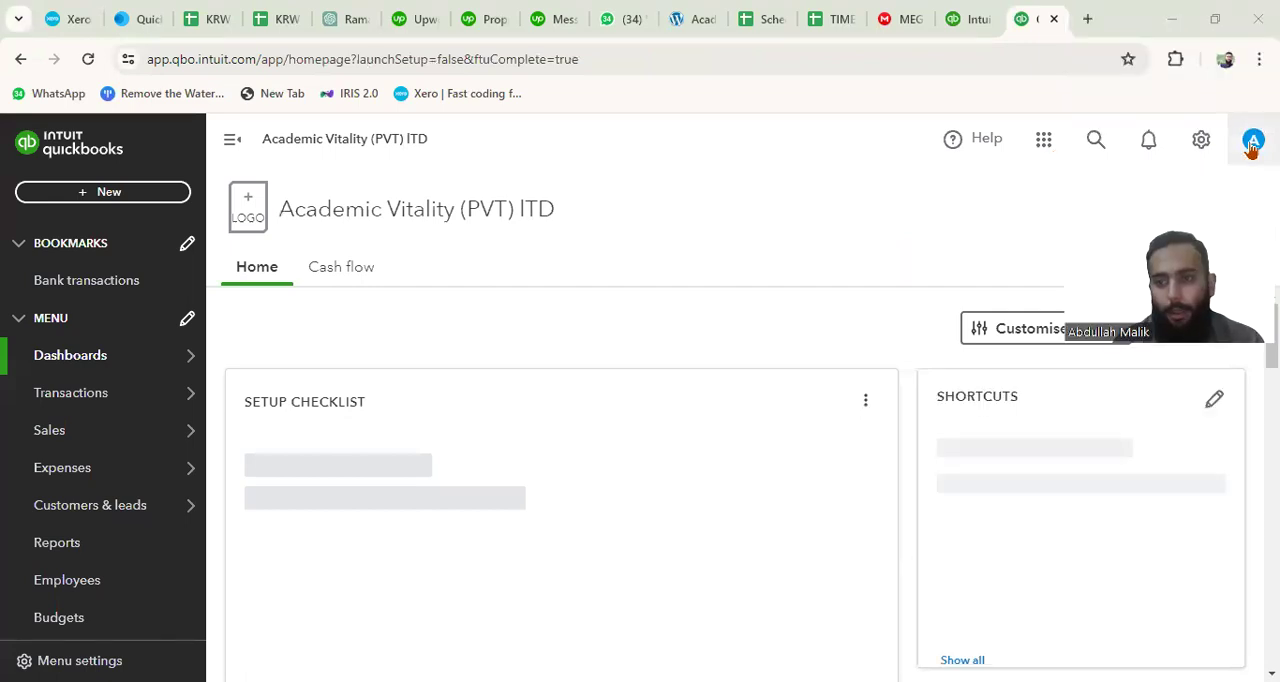
Open the Intuit account management page from the signed-in account and look over its overview sections.
left_click(1201, 140)
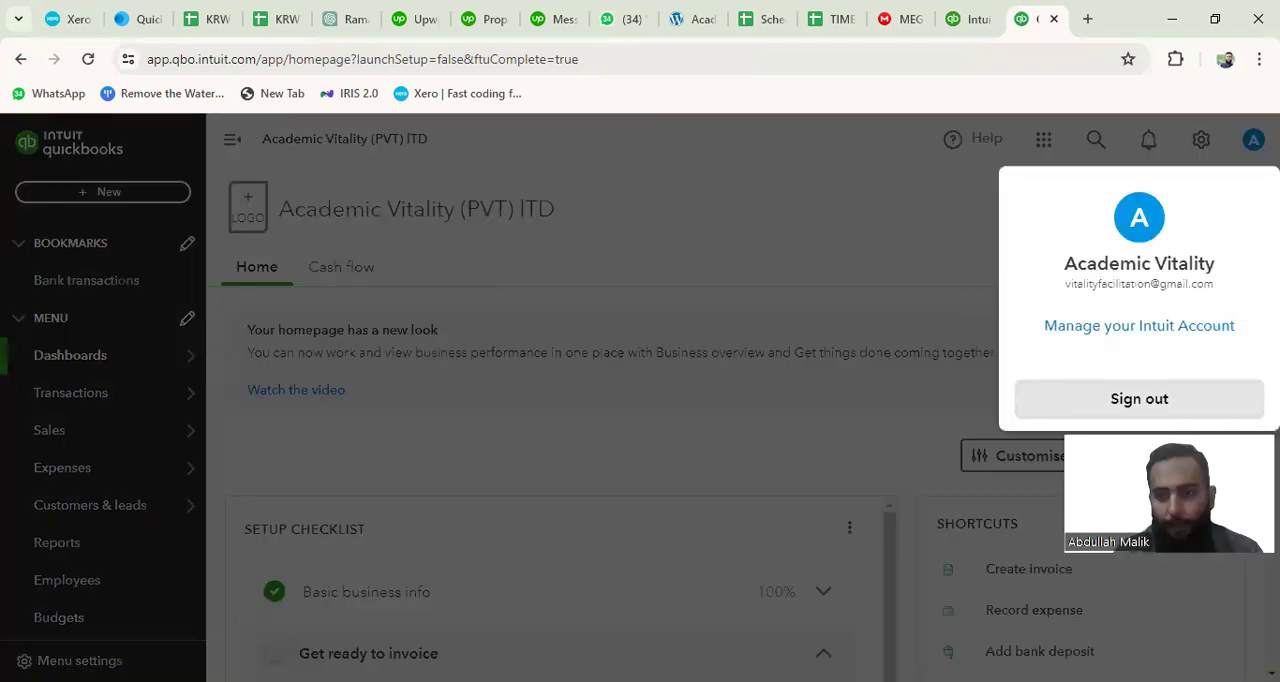
left_click(1106, 334)
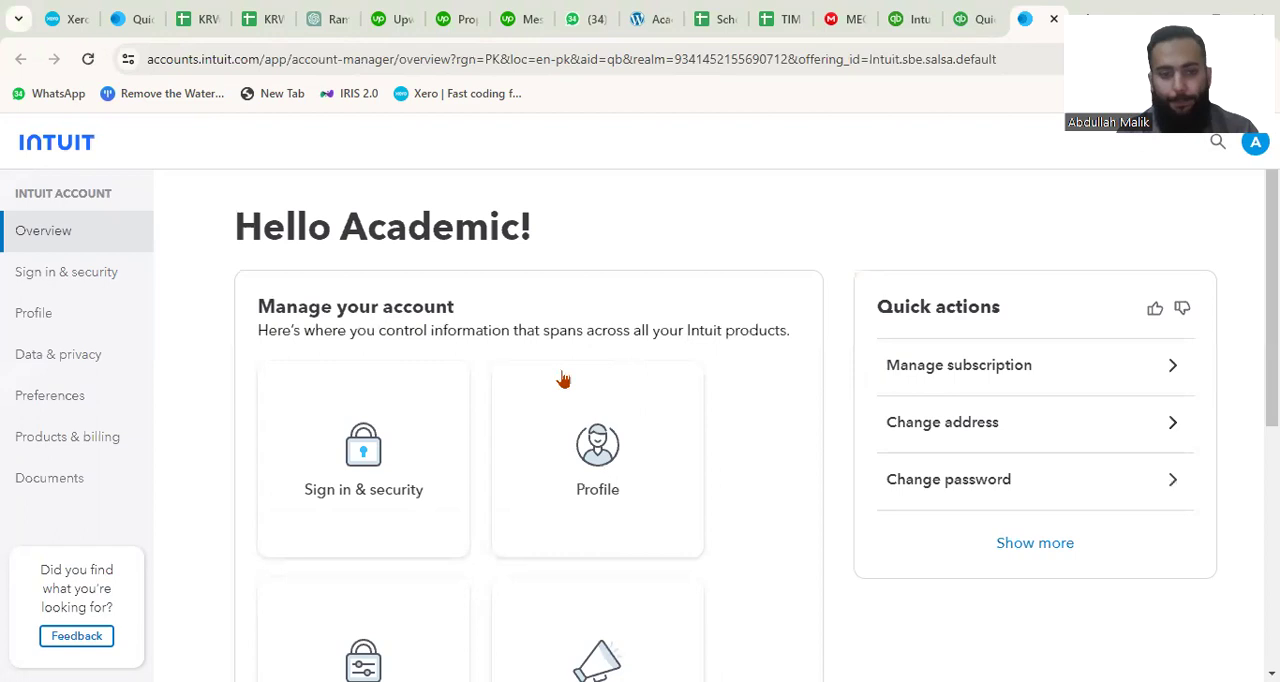
scroll(415, 419, "down", 2)
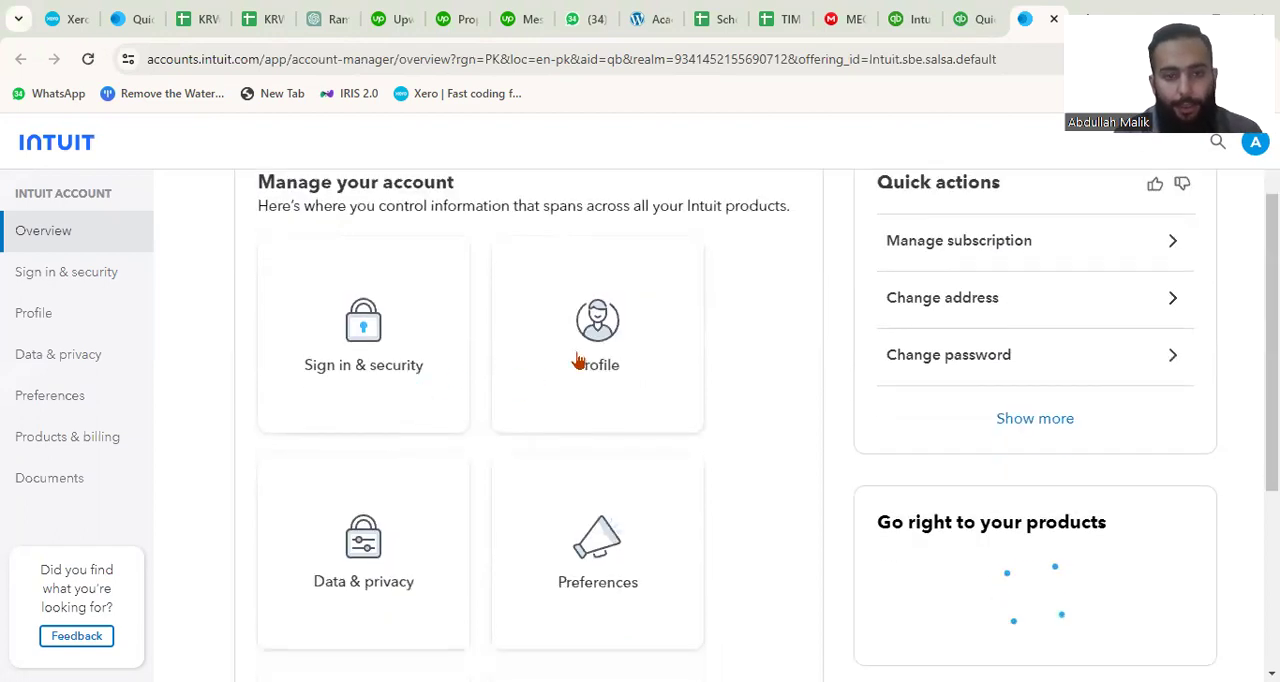
scroll(388, 527, "down", 2)
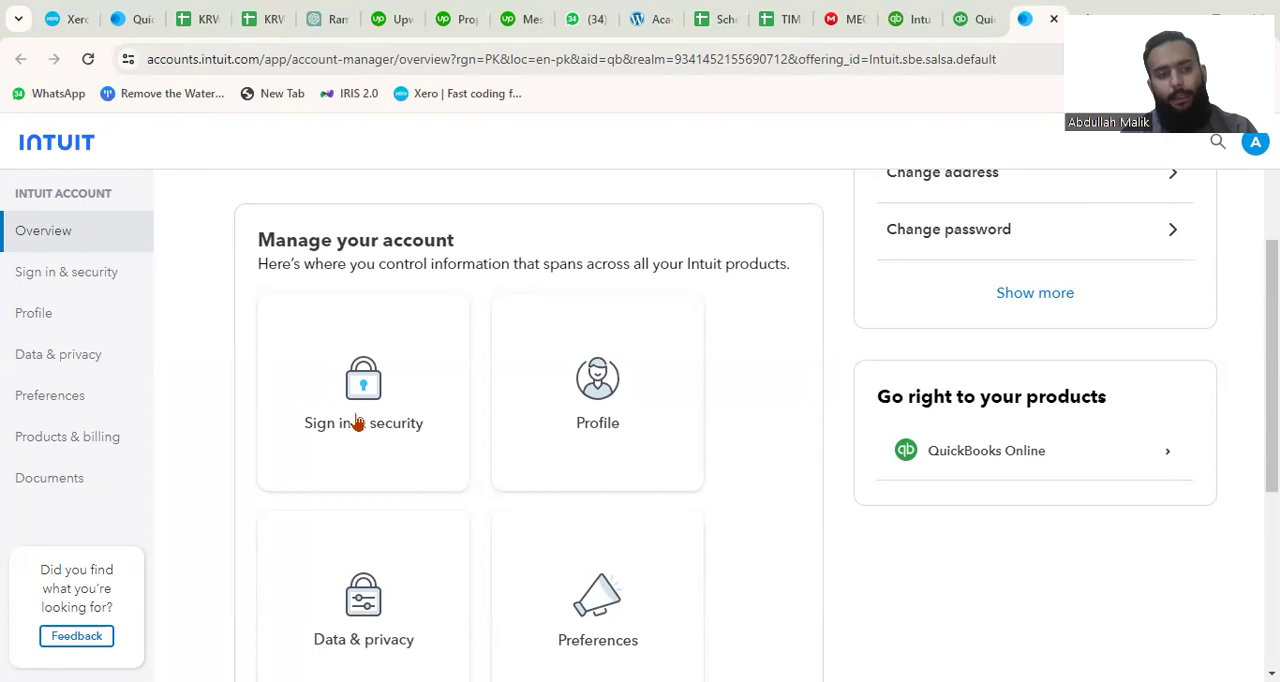
Review the account's sign-in and security information, including user ID, email, password, phone, authenticator, 2-step verification and account activity.
left_click(86, 286)
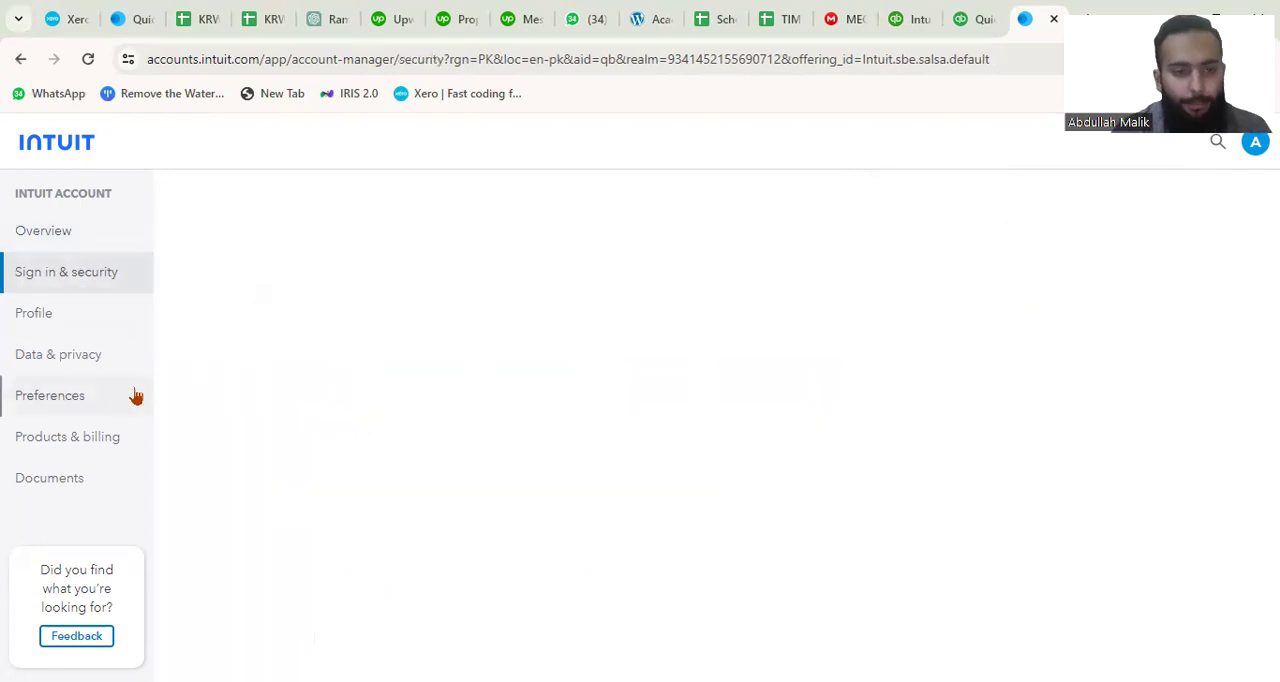
scroll(297, 466, "down", 2)
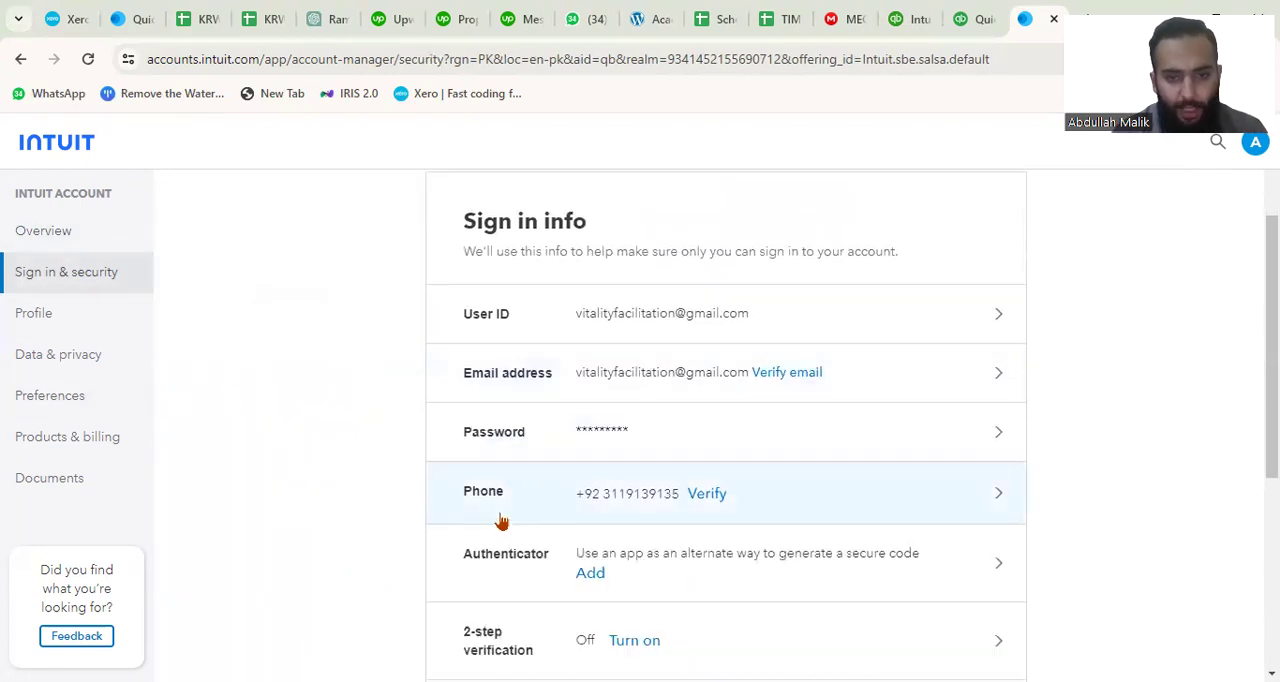
scroll(501, 521, "down", 2)
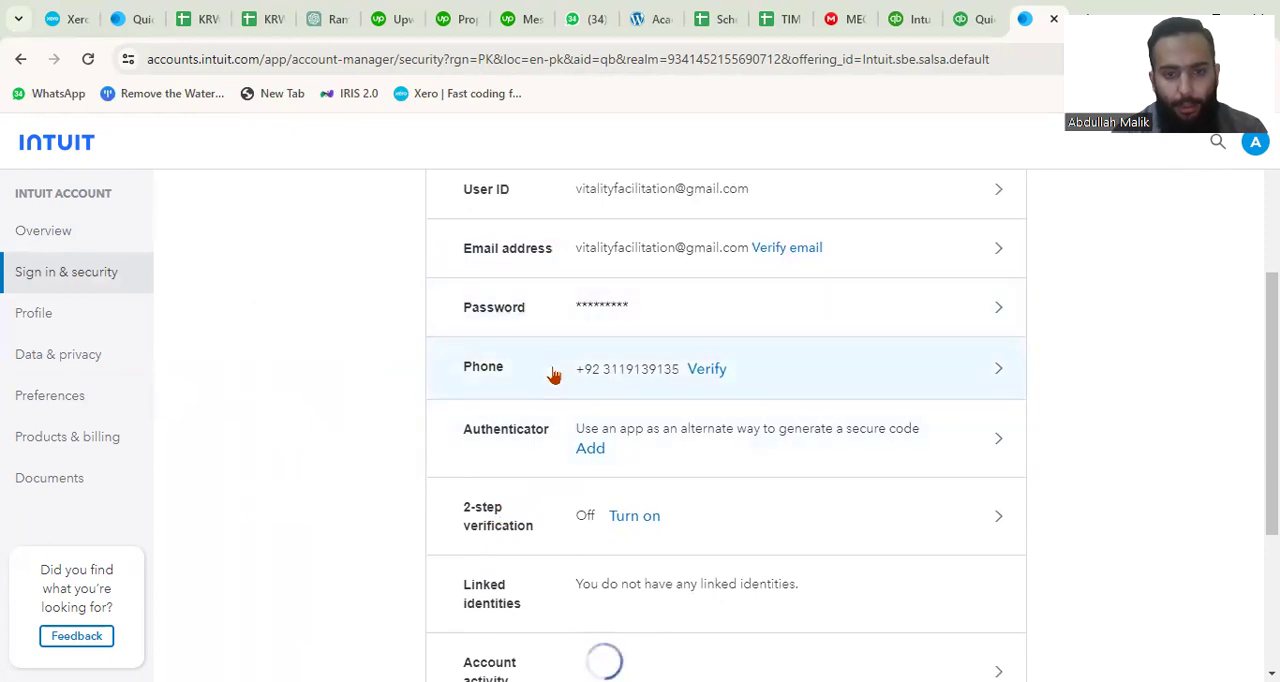
scroll(552, 370, "up", 2)
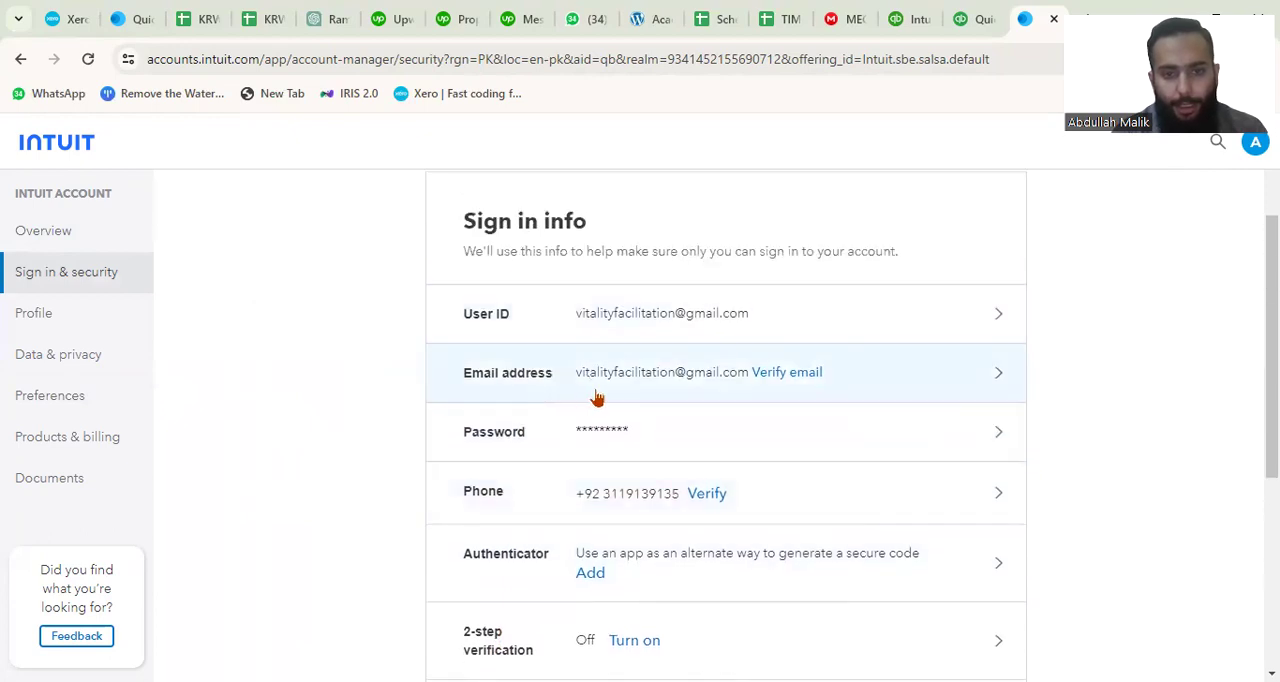
scroll(583, 444, "down", 2)
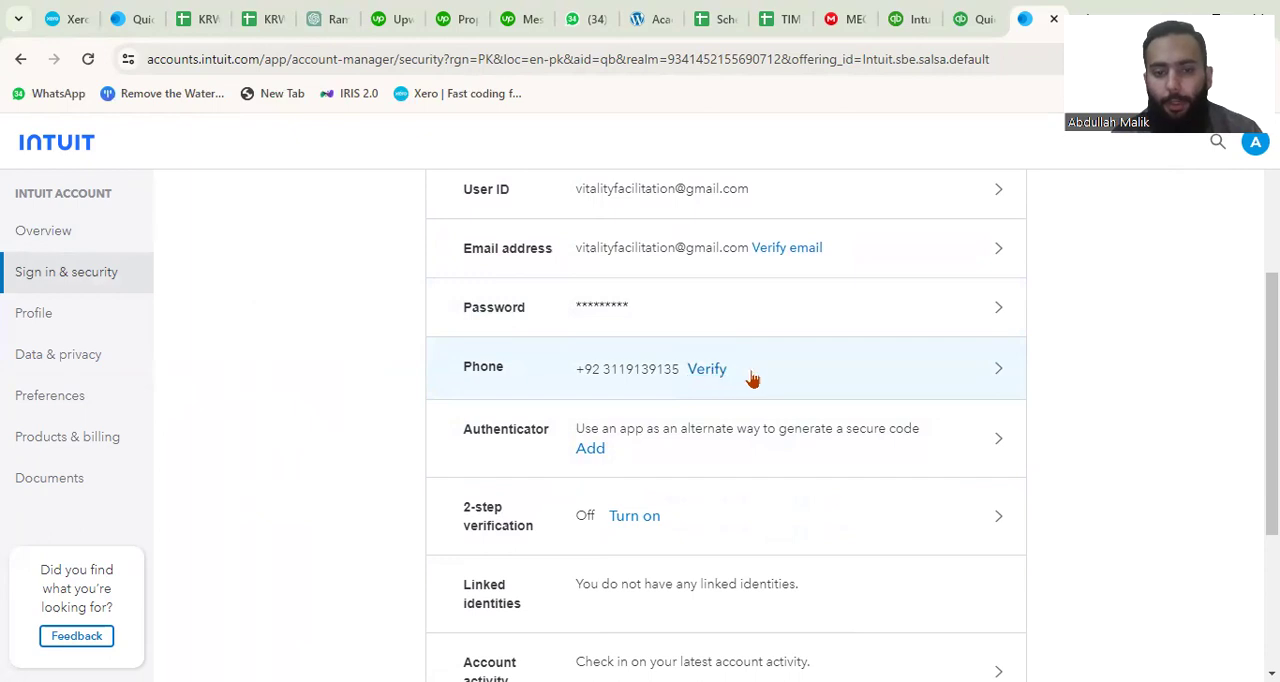
scroll(697, 431, "down", 1)
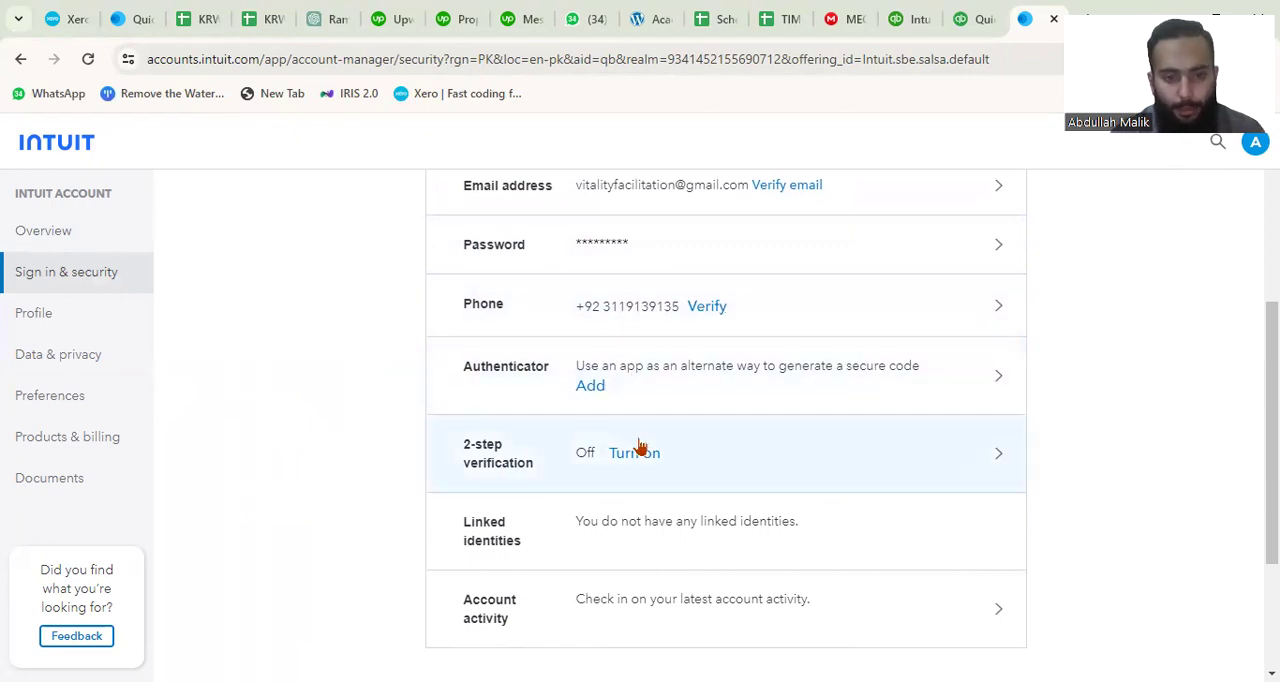
scroll(640, 447, "down", 1)
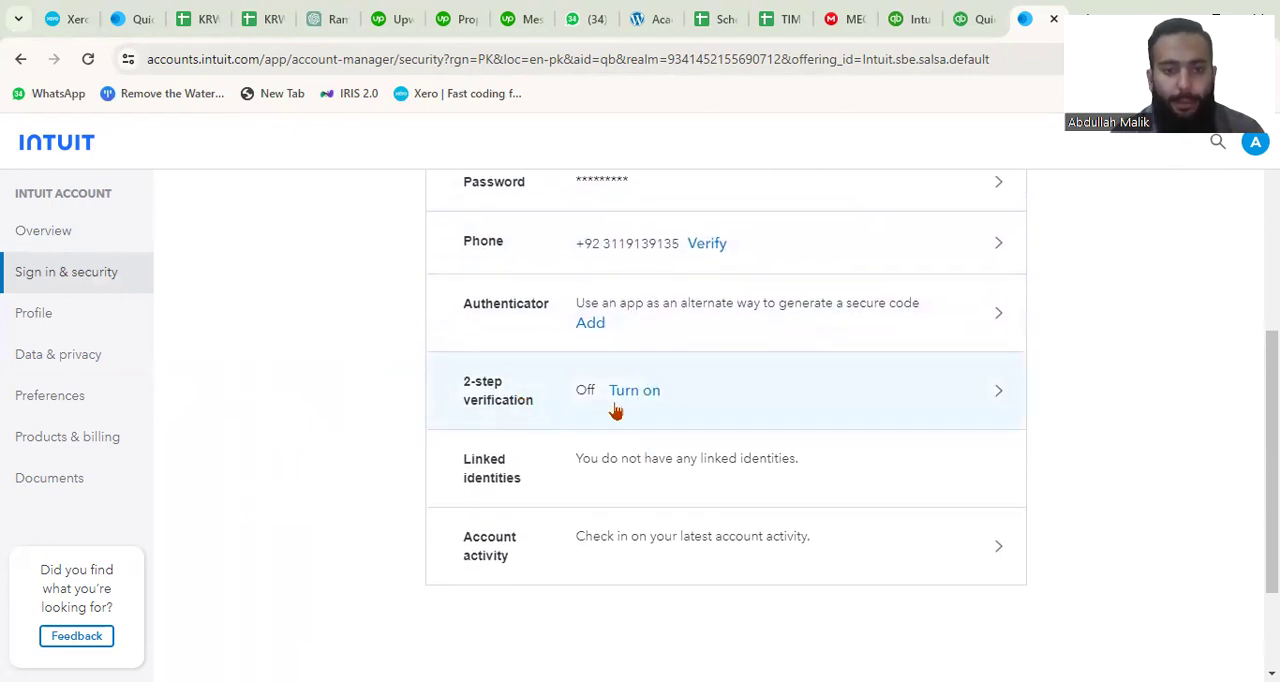
scroll(571, 464, "down", 1)
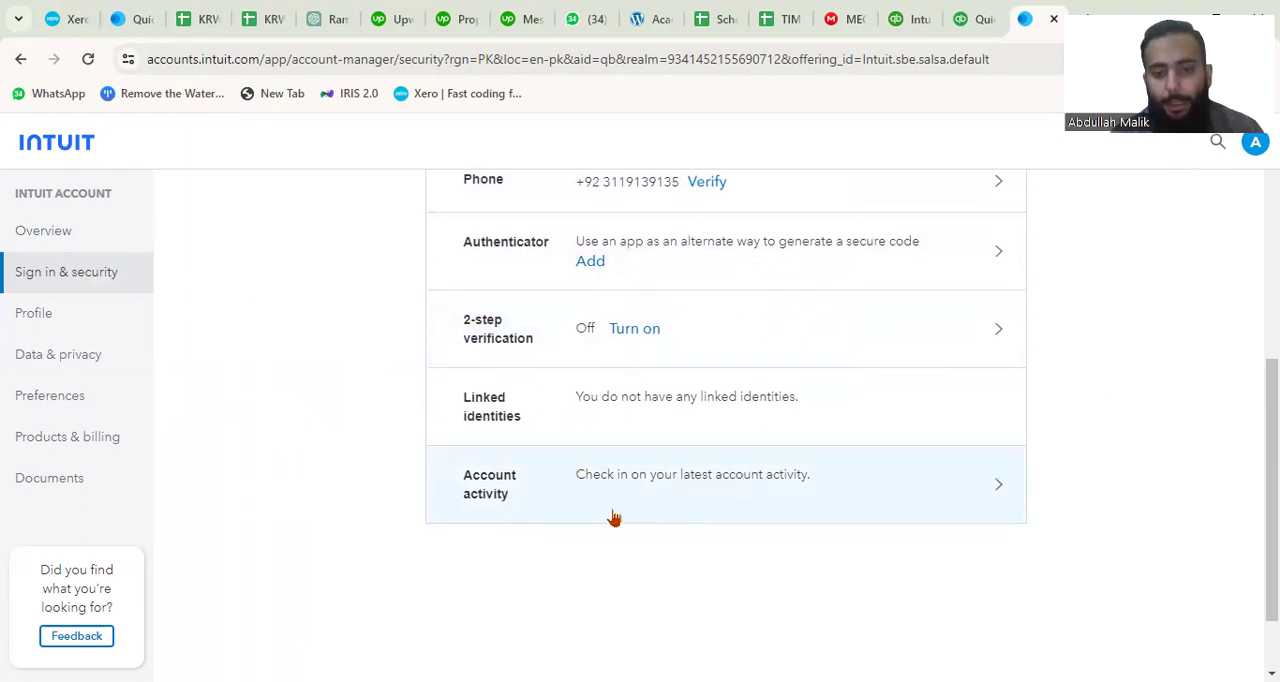
scroll(251, 425, "up", 1)
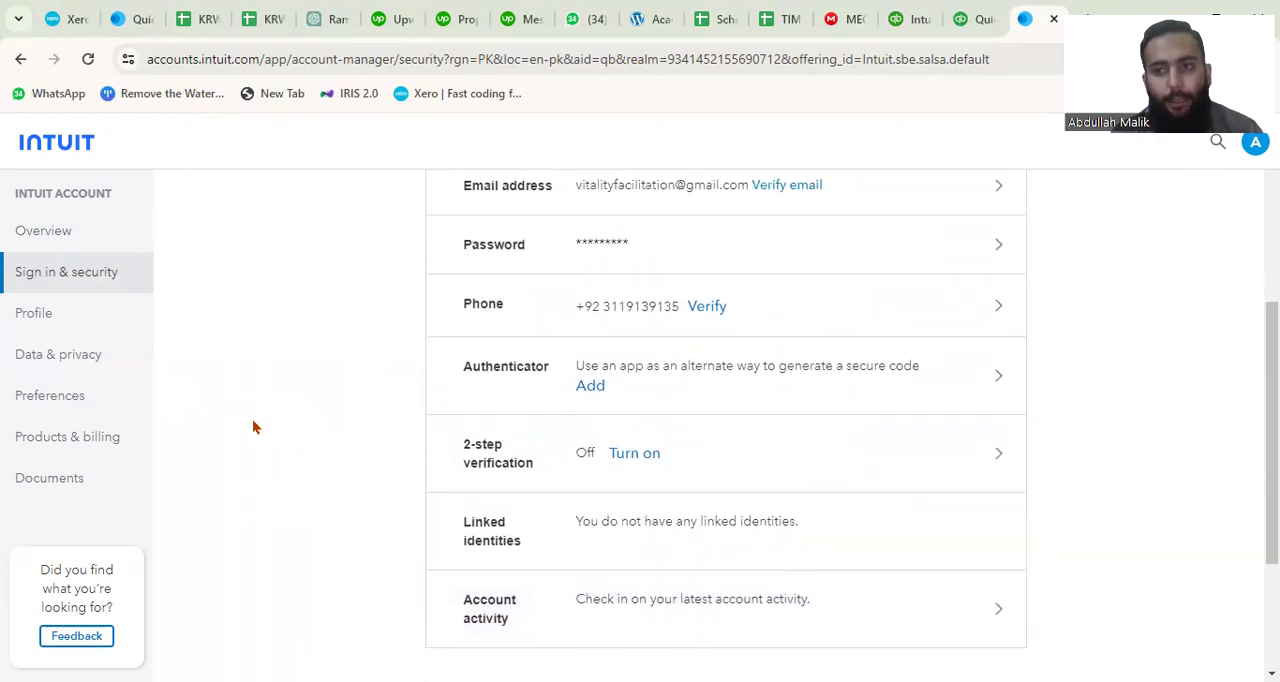
scroll(487, 510, "down", 2)
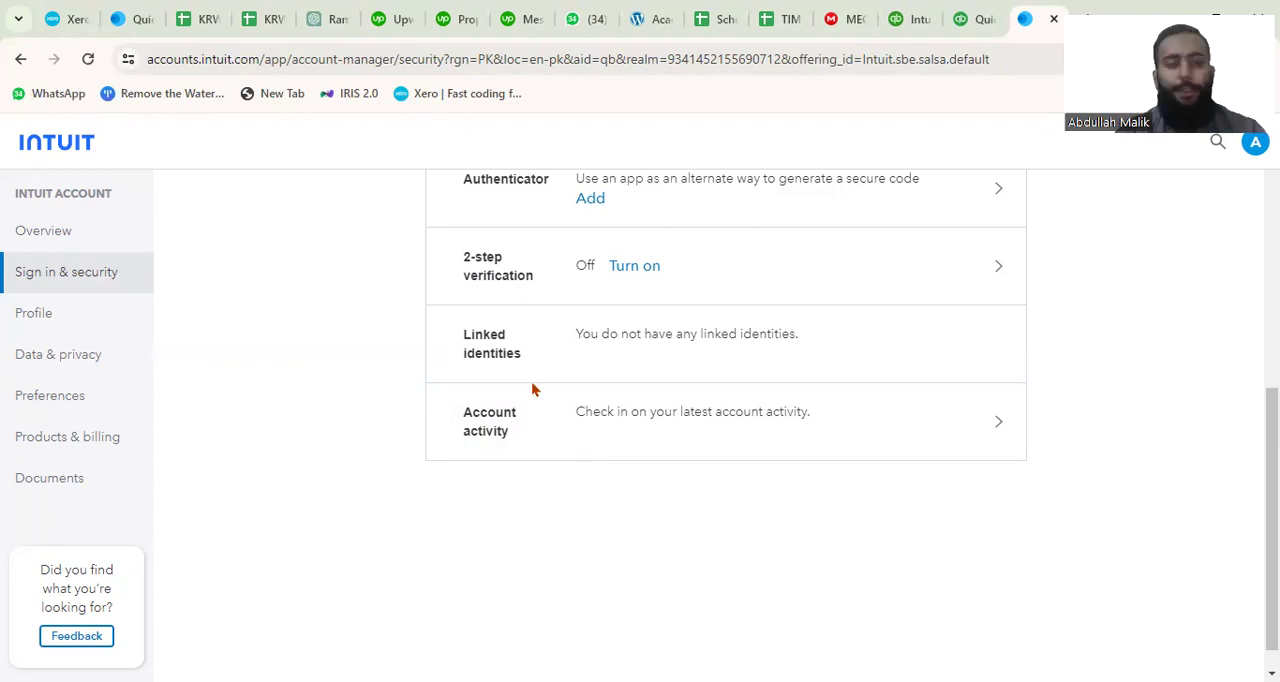
Examine the Intuit account's profile details and its data and privacy settings.
left_click(40, 326)
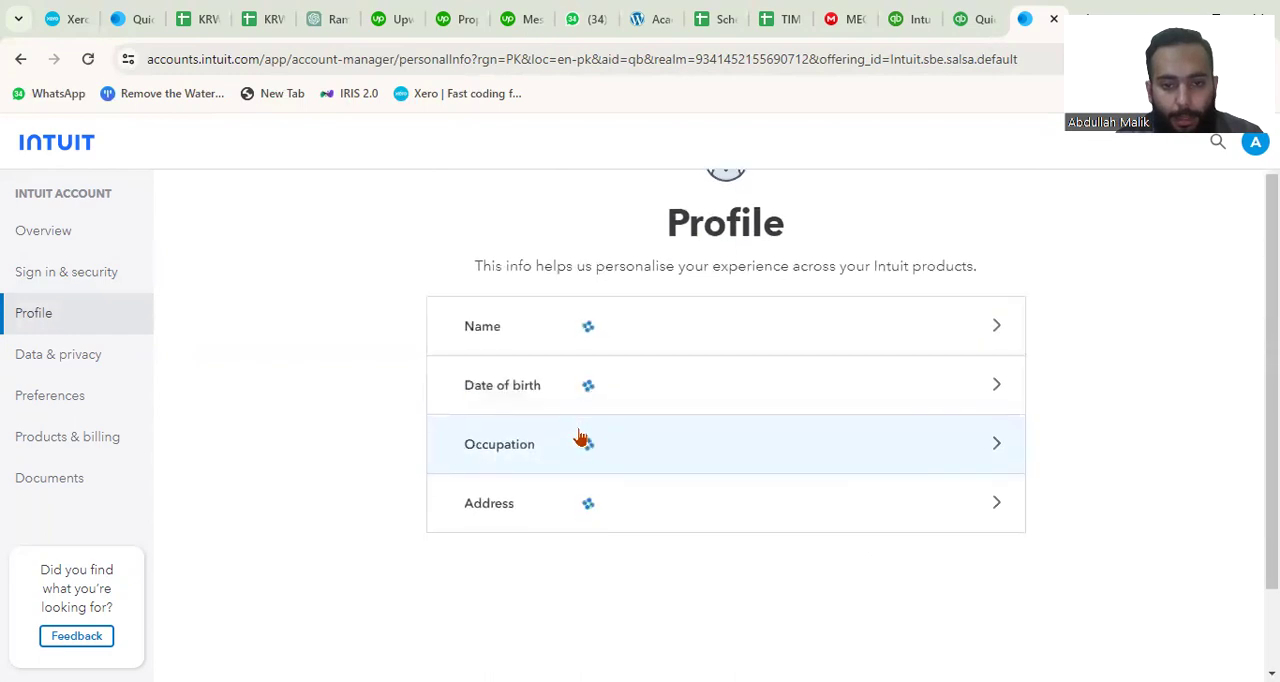
scroll(530, 305, "down", 1)
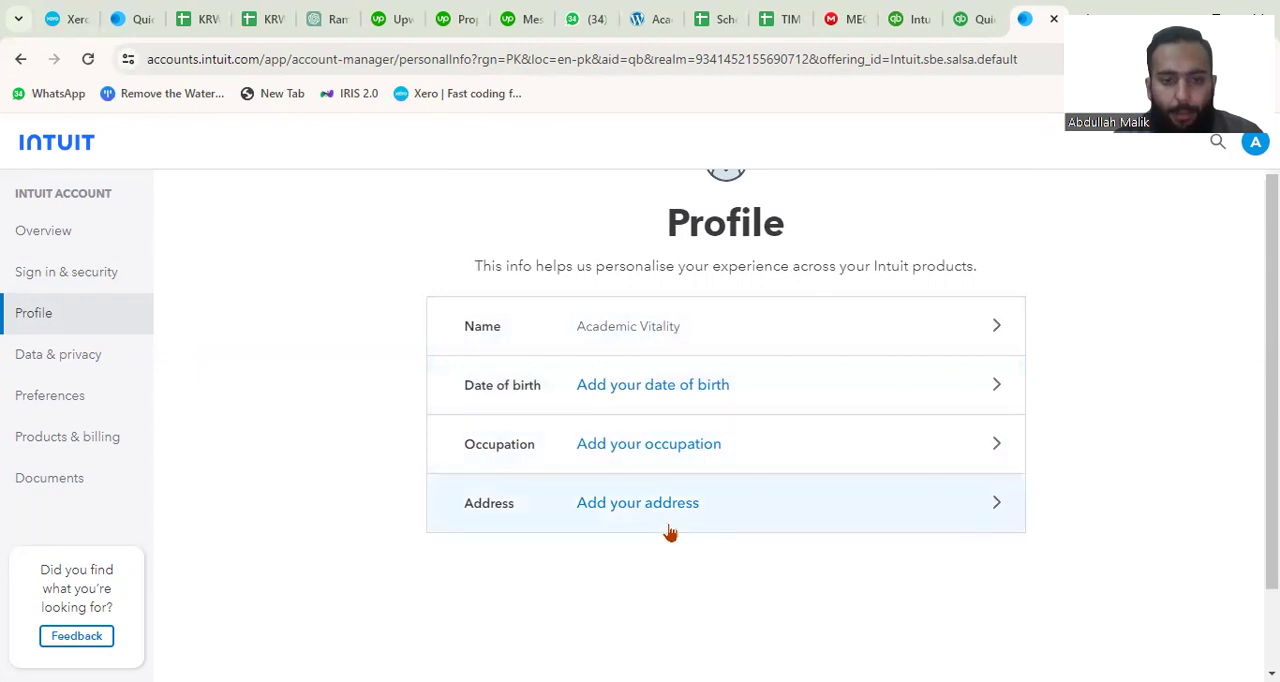
left_click(82, 370)
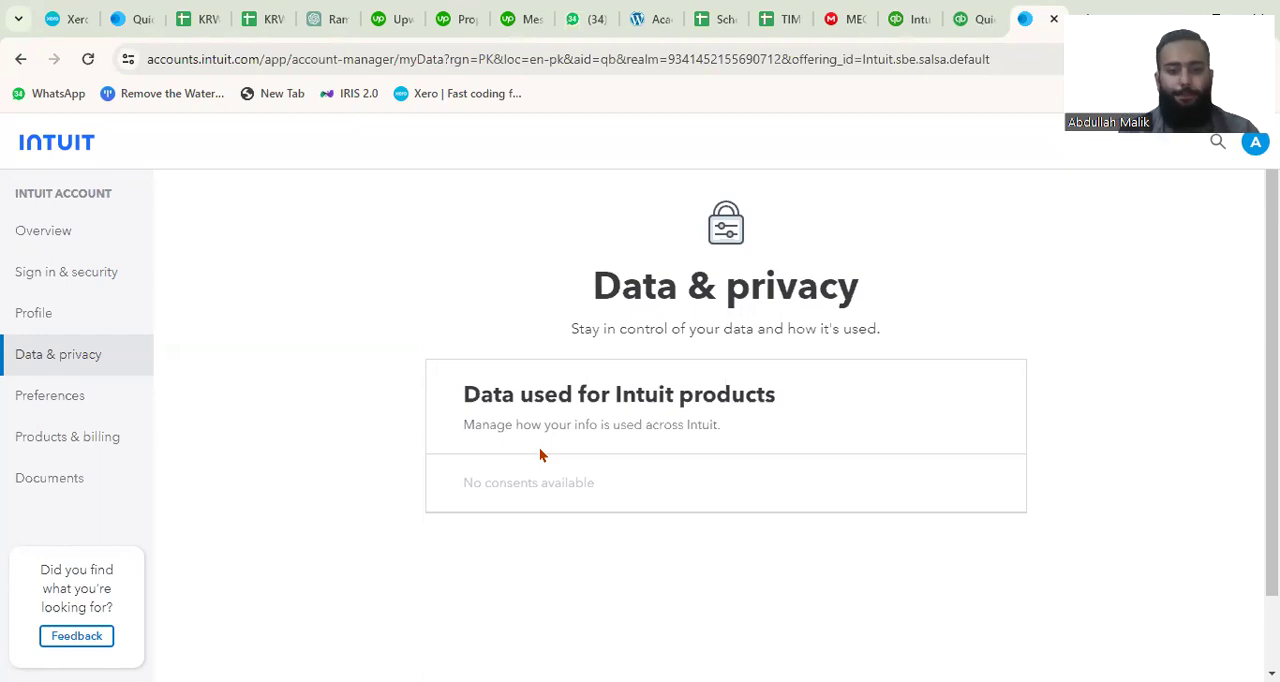
scroll(565, 477, "down", 1)
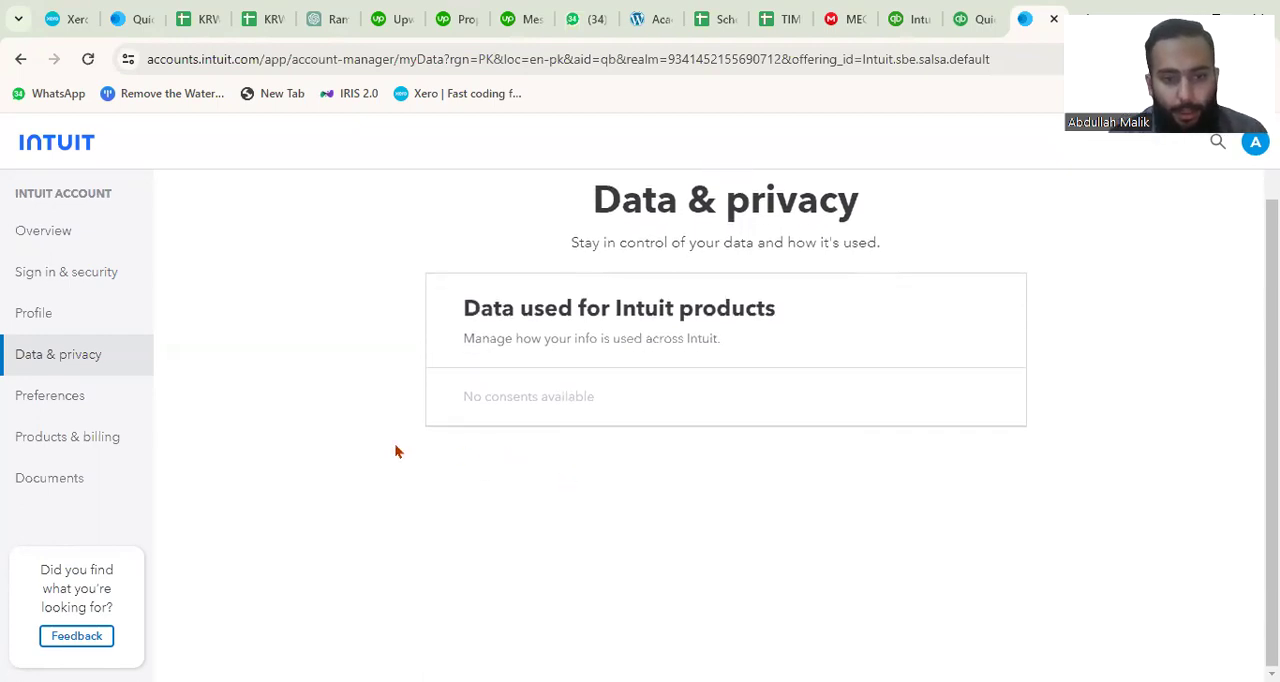
scroll(394, 443, "up", 1)
Review the account preferences, covering contact info, QuickBooks email and SMS communications, and the Communications from Intuit options.
left_click(79, 404)
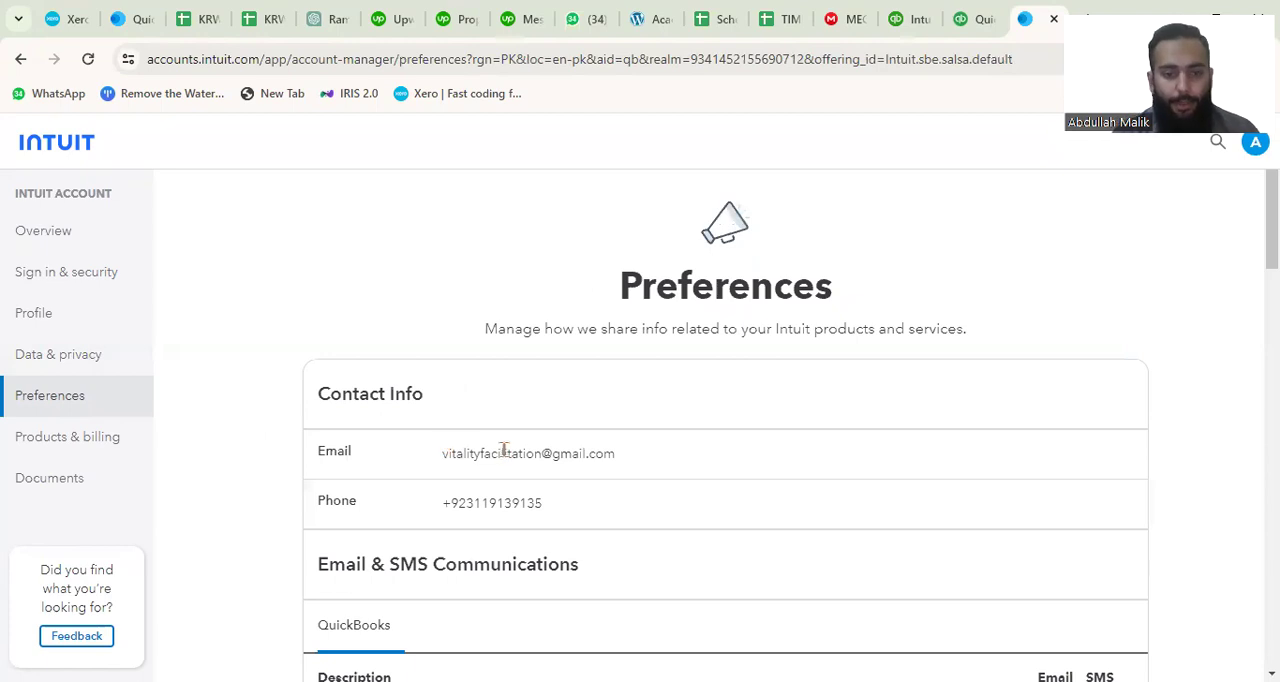
scroll(505, 452, "down", 2)
scroll(508, 458, "up", 1)
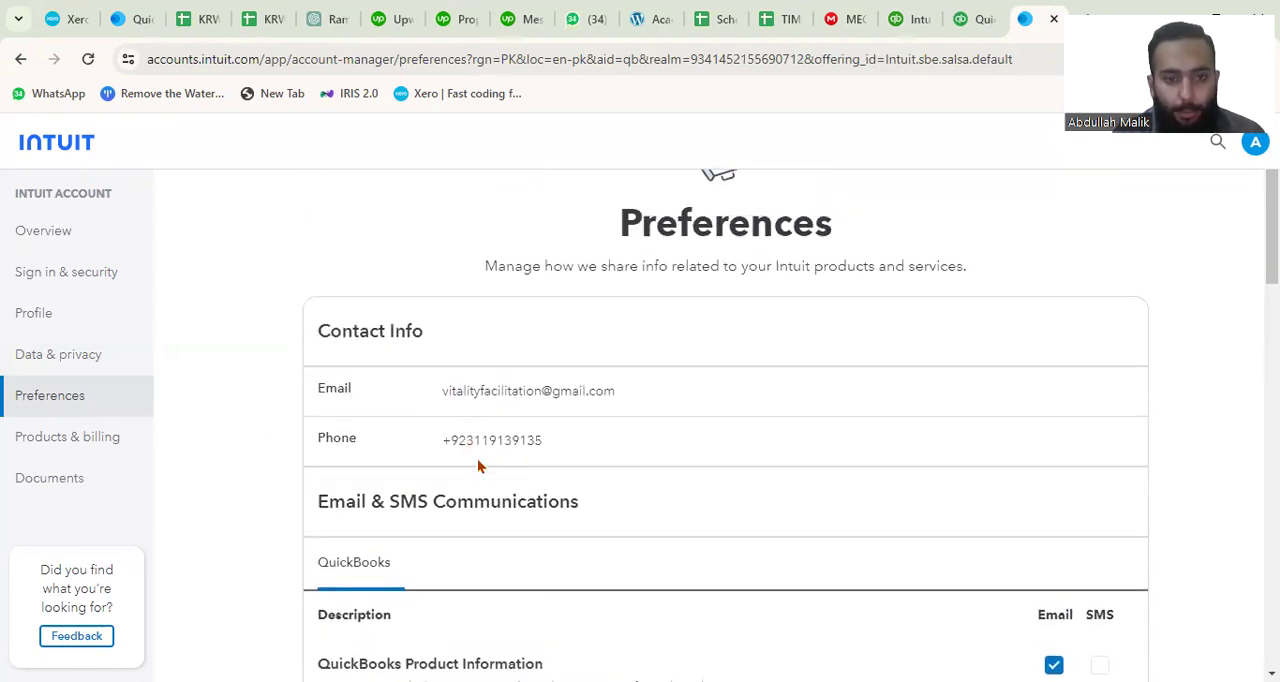
scroll(479, 463, "down", 2)
scroll(530, 443, "down", 1)
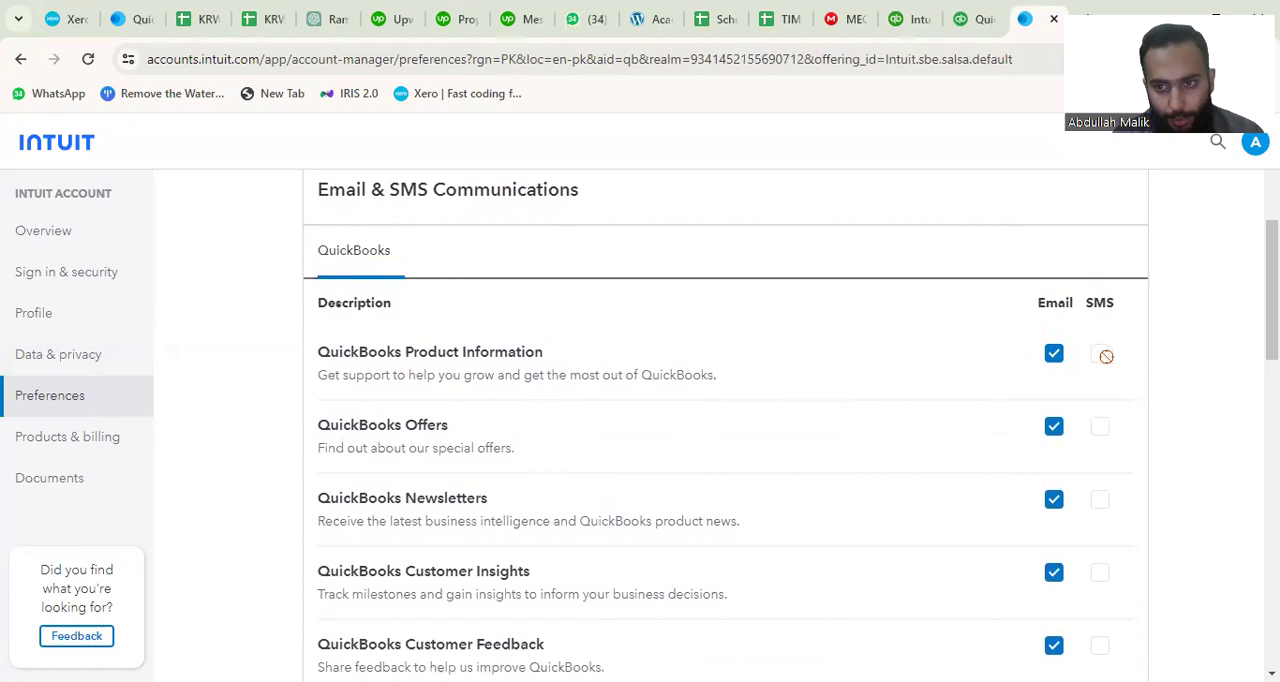
scroll(838, 405, "down", 4)
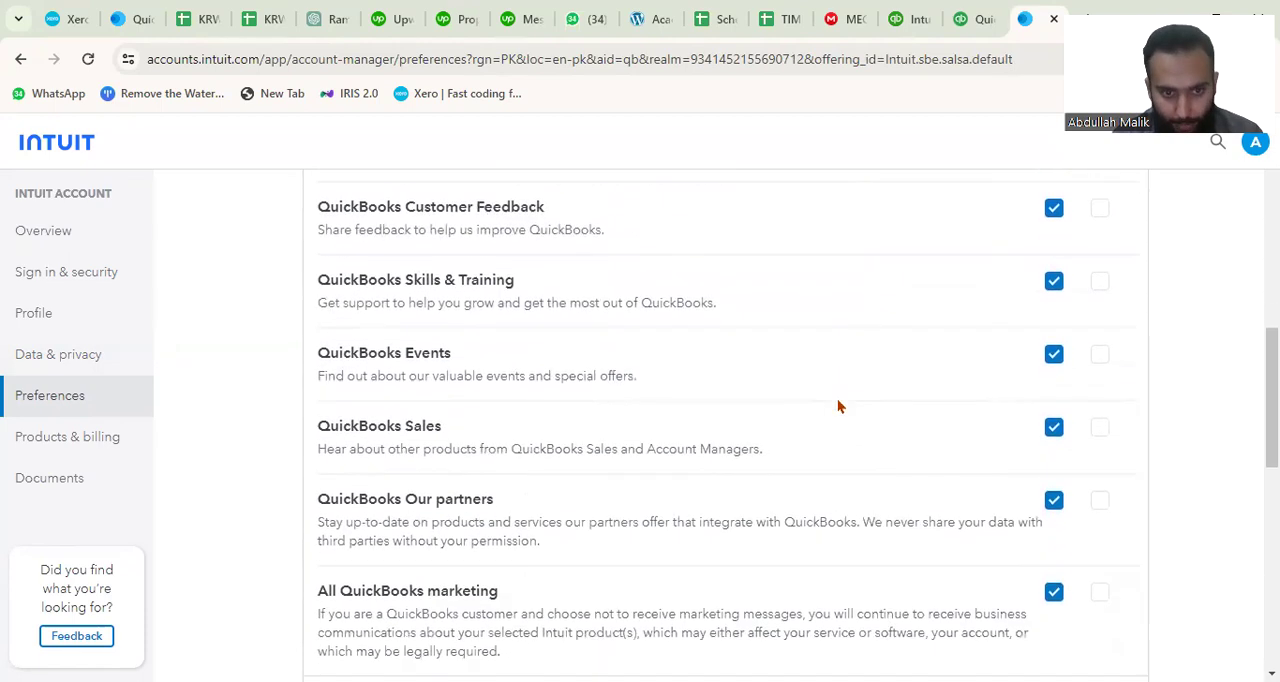
scroll(838, 405, "down", 7)
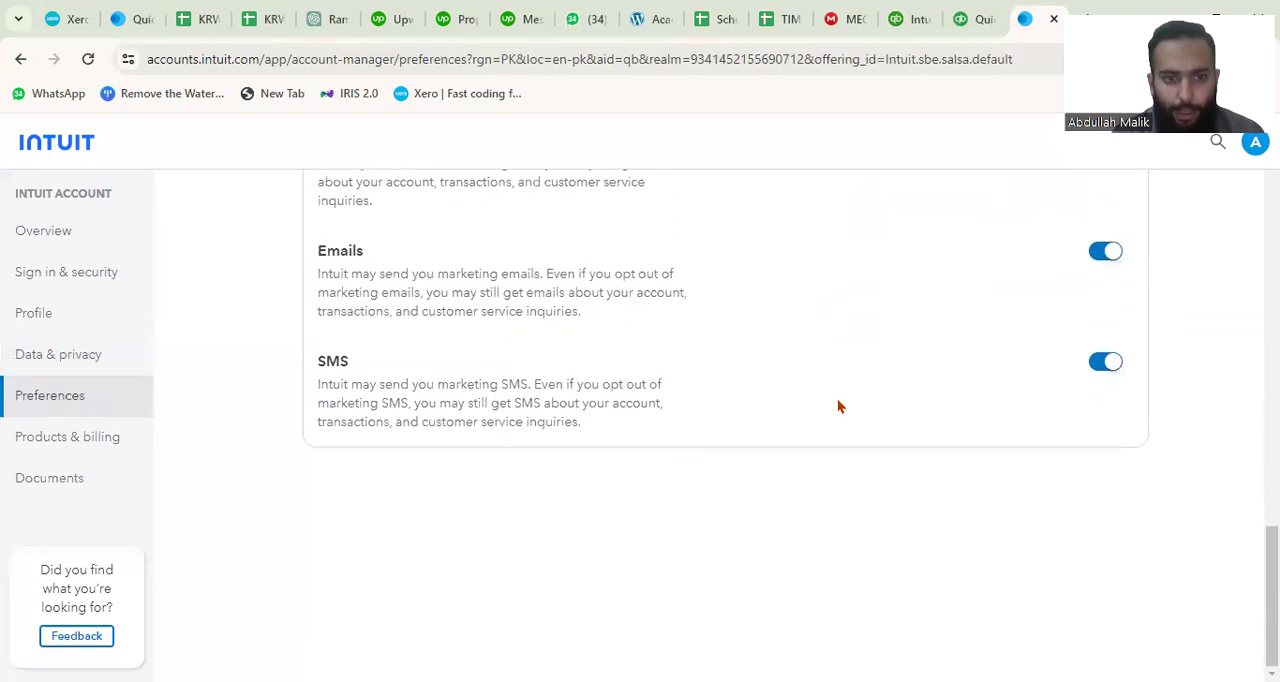
scroll(838, 405, "up", 2)
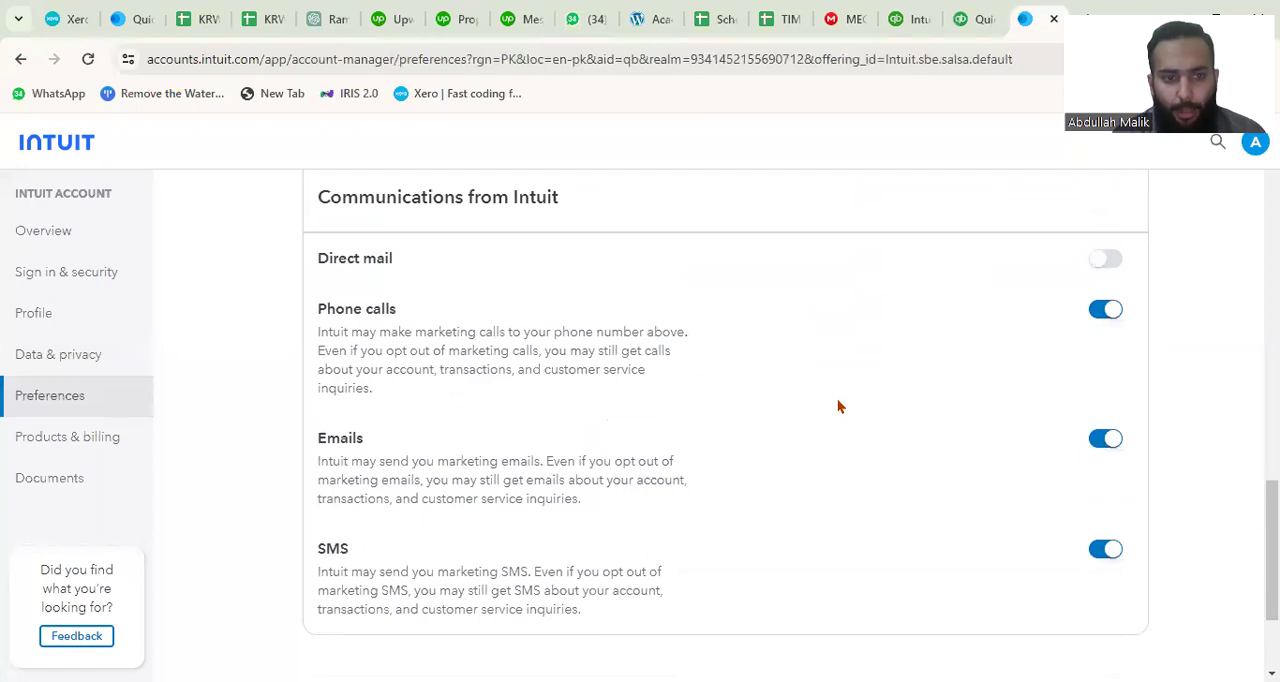
scroll(838, 405, "up", 3)
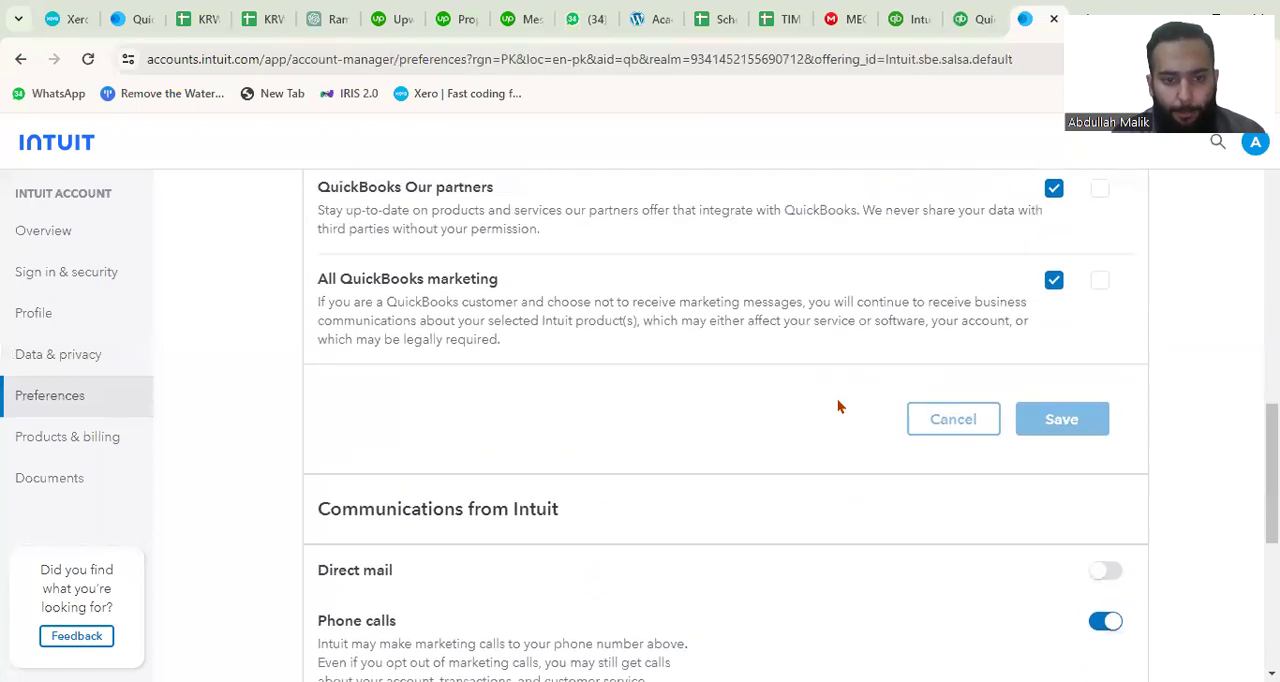
scroll(838, 405, "down", 2)
scroll(838, 405, "down", 3)
scroll(837, 405, "up", 1)
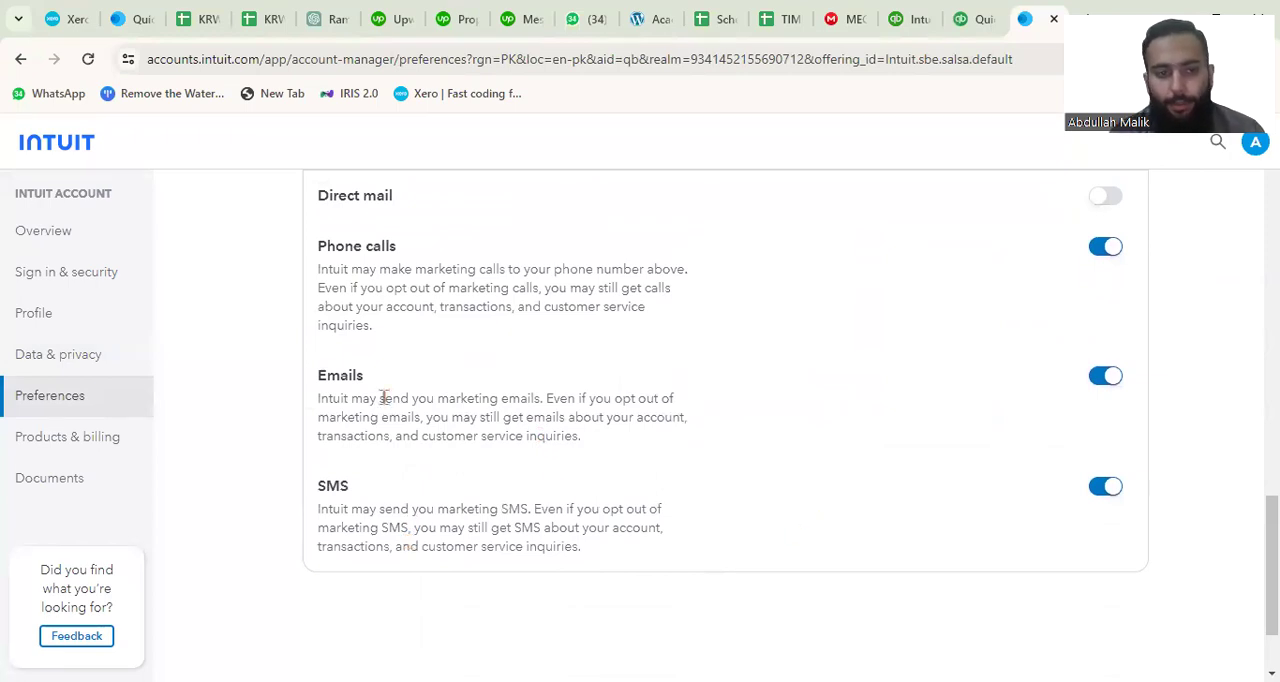
scroll(381, 394, "up", 1)
scroll(381, 394, "up", 1)
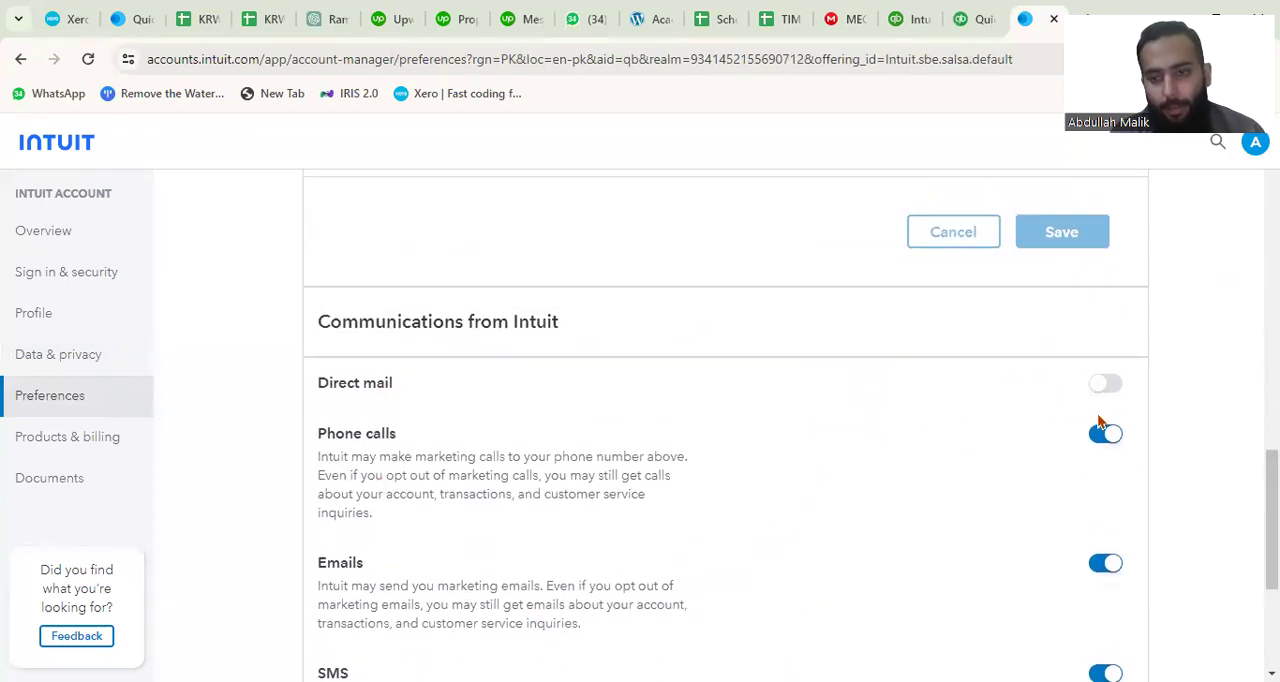
scroll(816, 421, "up", 3)
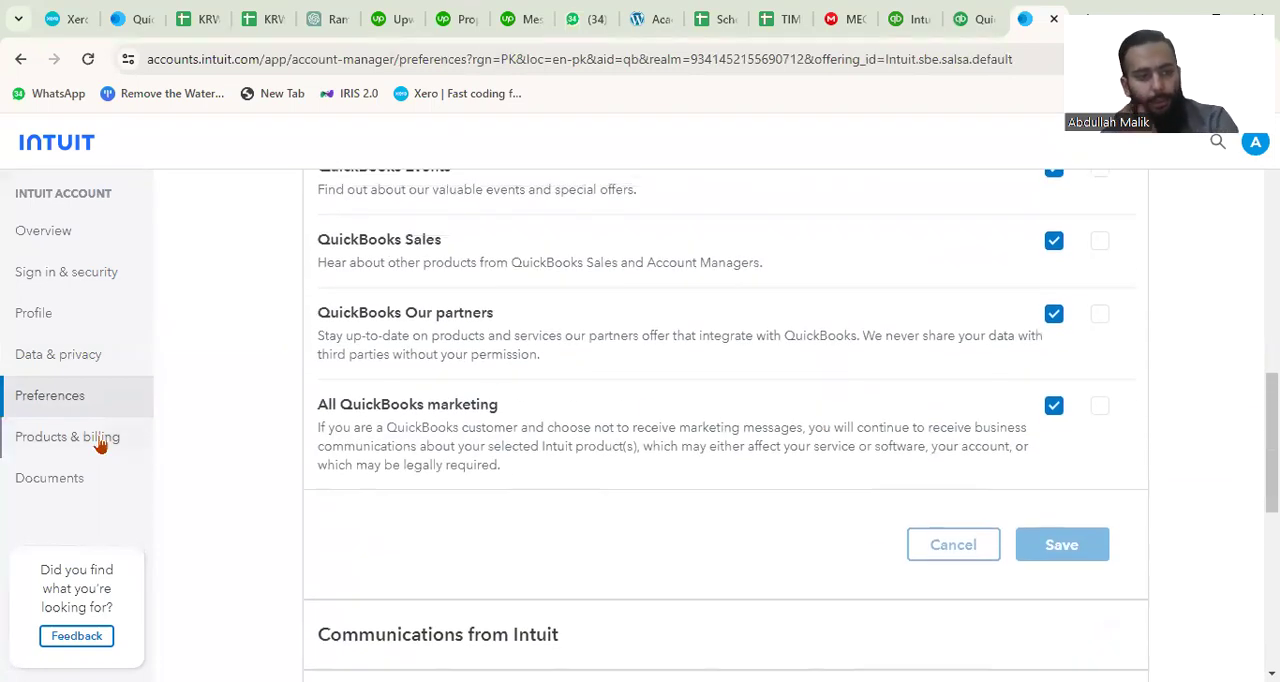
Open the products and billing section and check the listed QuickBooks product and charge and refund options.
left_click(44, 441)
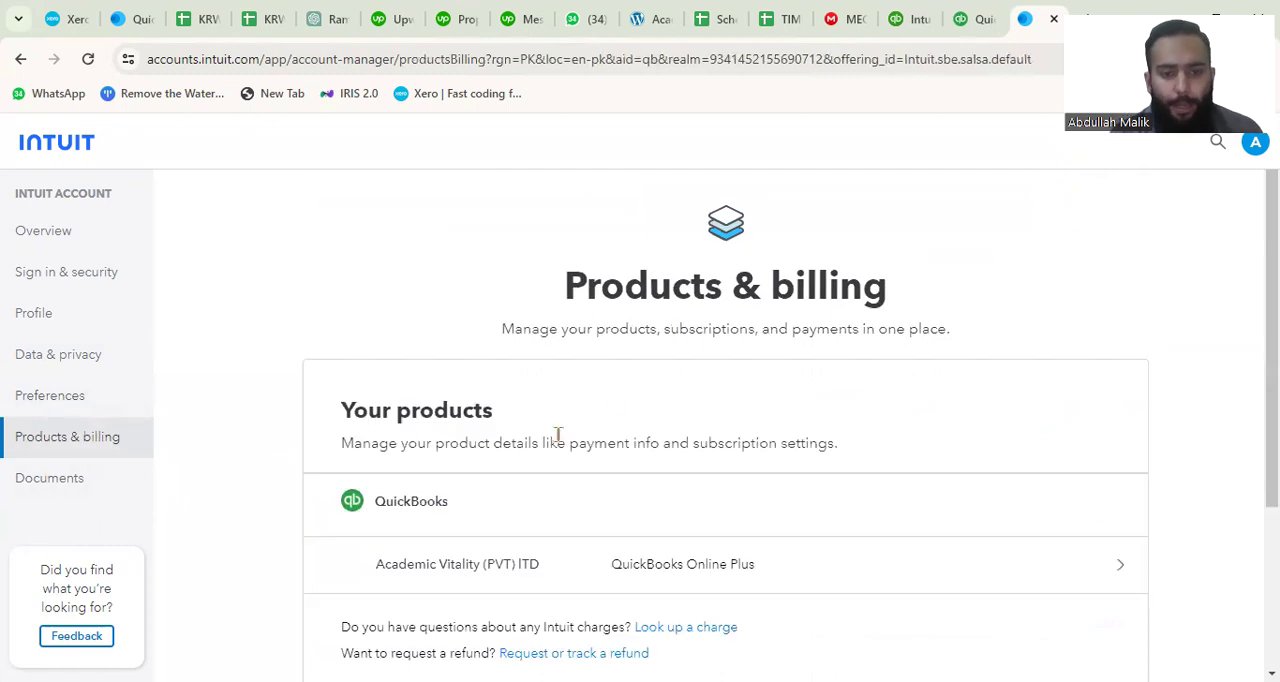
scroll(557, 434, "down", 2)
scroll(463, 382, "up", 1)
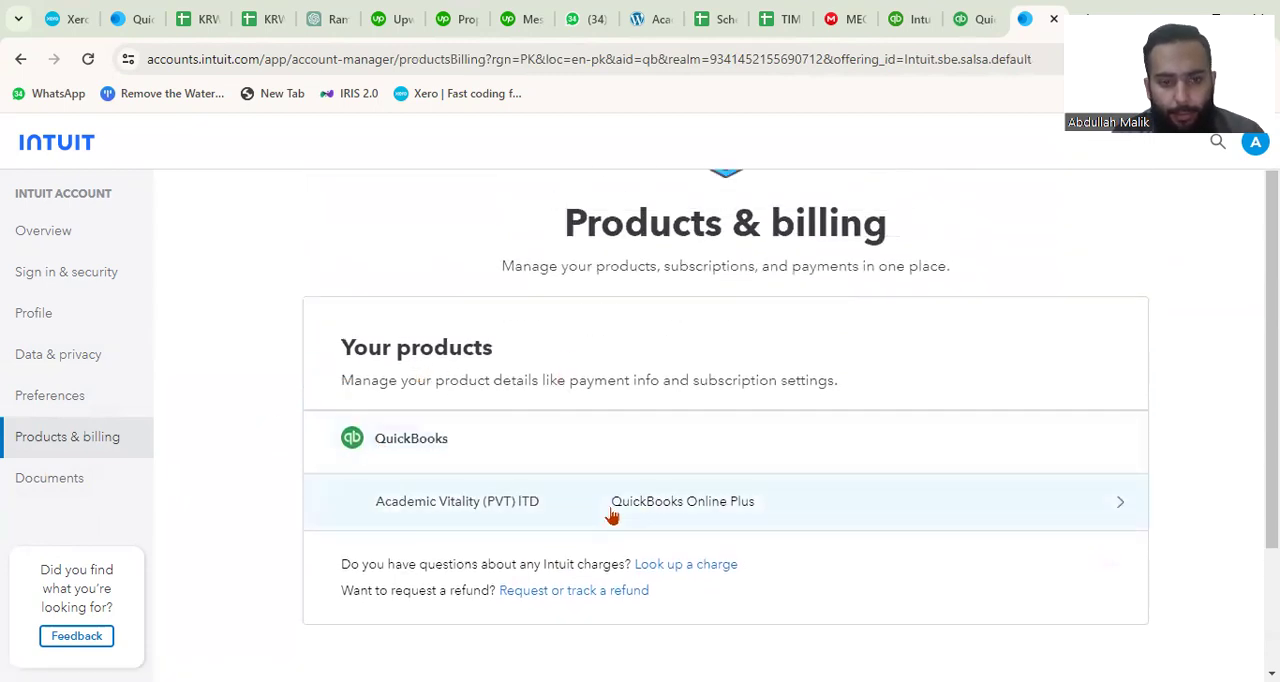
Open the Intuit account's Documents section, dismissing the phone verification and sign-in dialogs without entering a code, and look over the page.
scroll(709, 511, "down", 1)
left_click(47, 486)
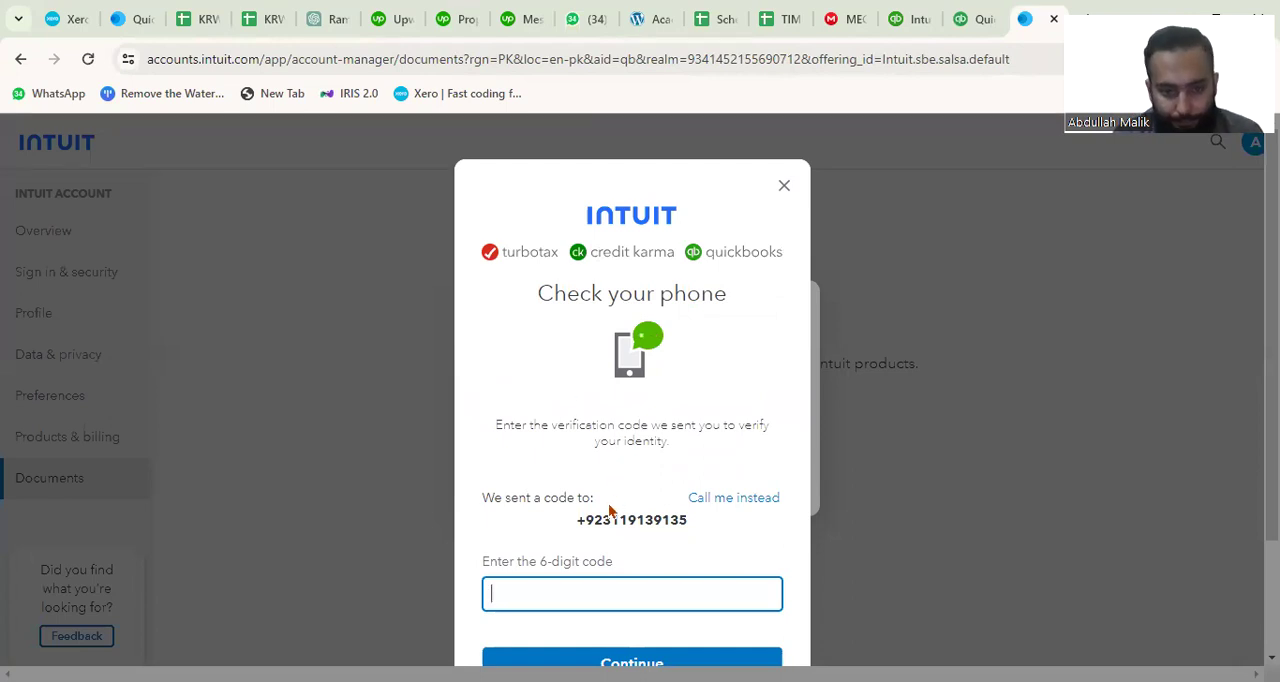
scroll(610, 510, "down", 2)
scroll(664, 296, "up", 1)
scroll(664, 295, "down", 1)
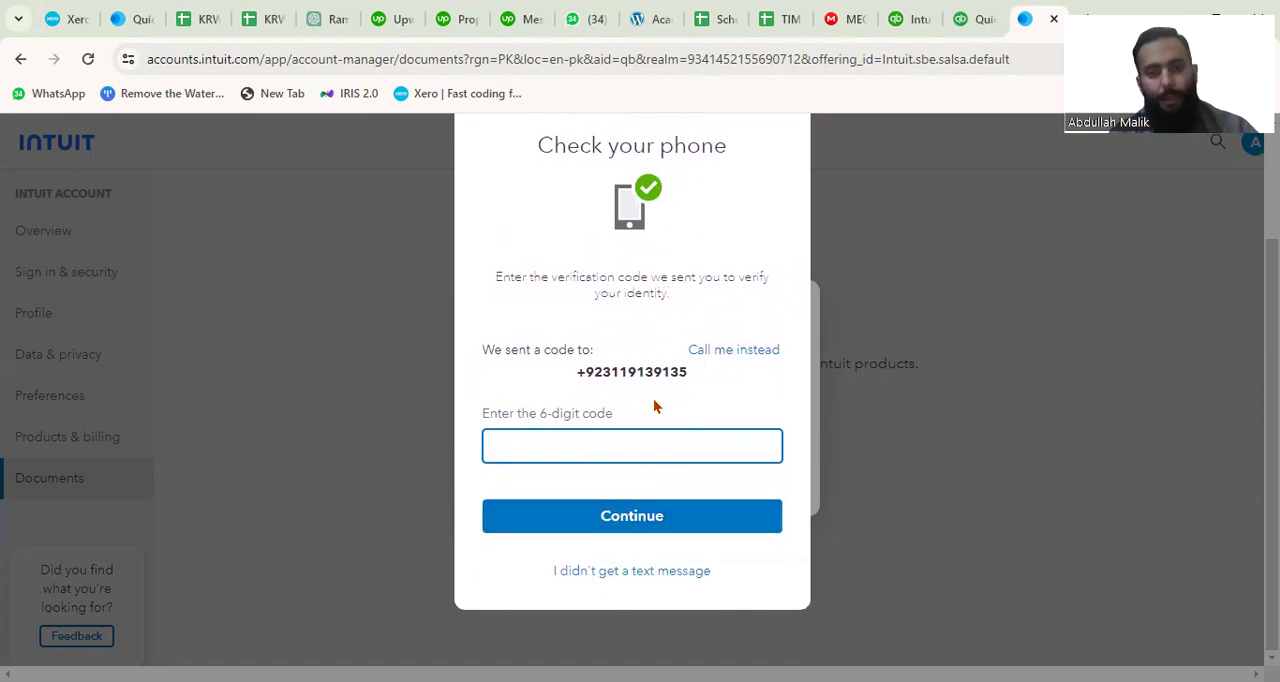
scroll(700, 340, "up", 2)
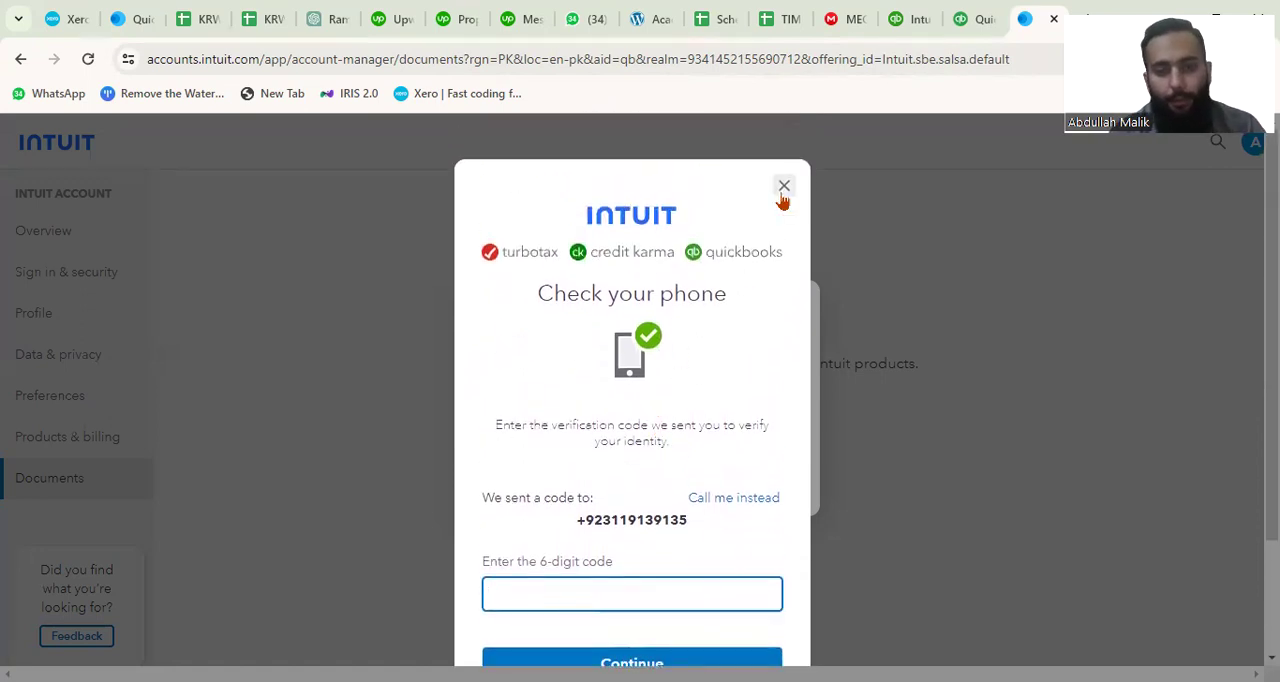
left_click(784, 198)
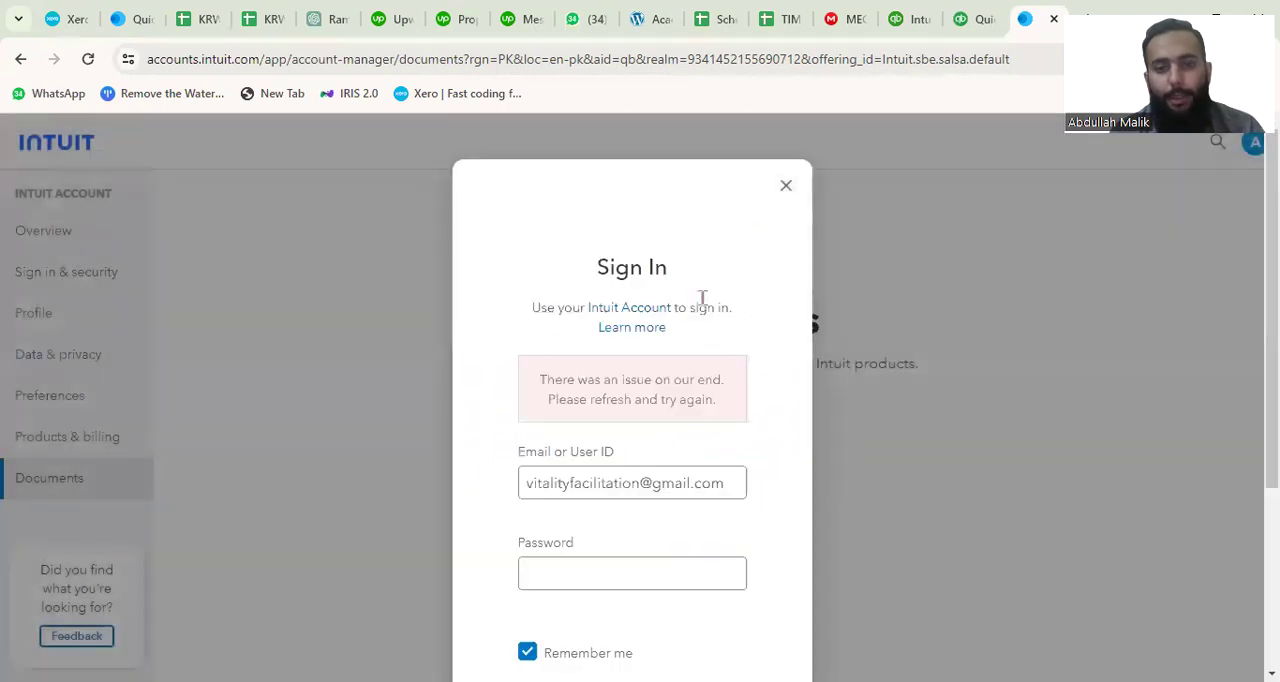
left_click(786, 188)
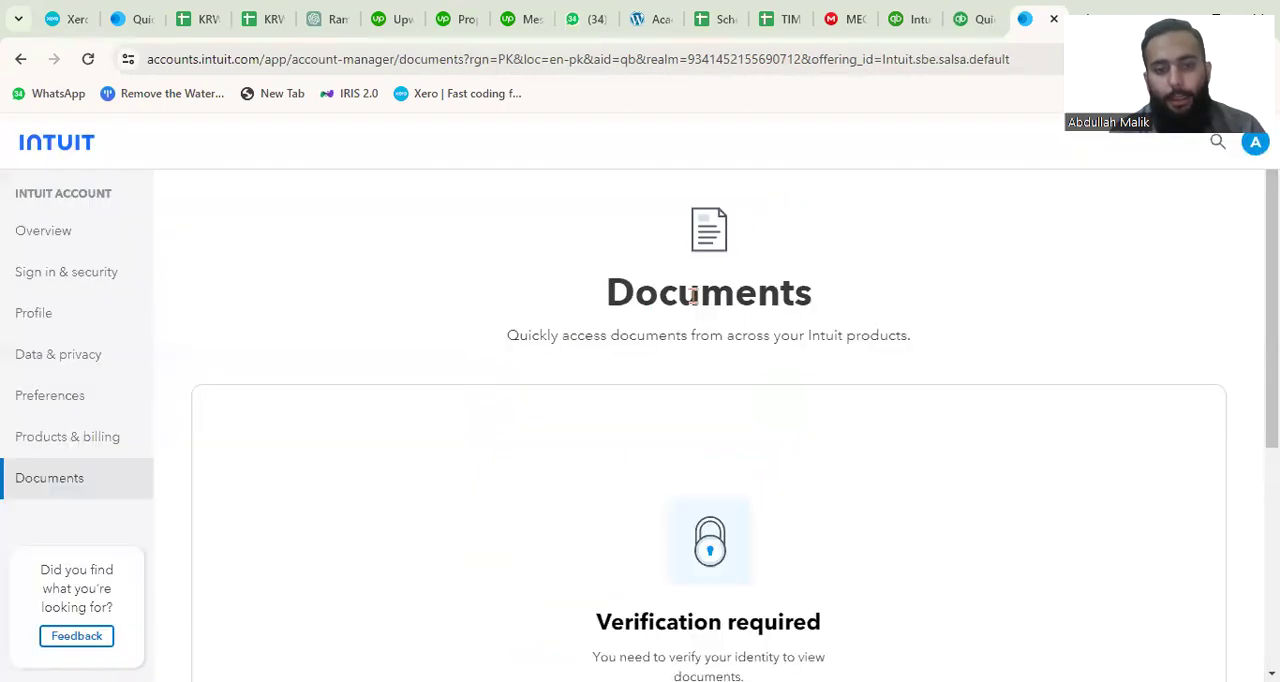
scroll(522, 541, "down", 2)
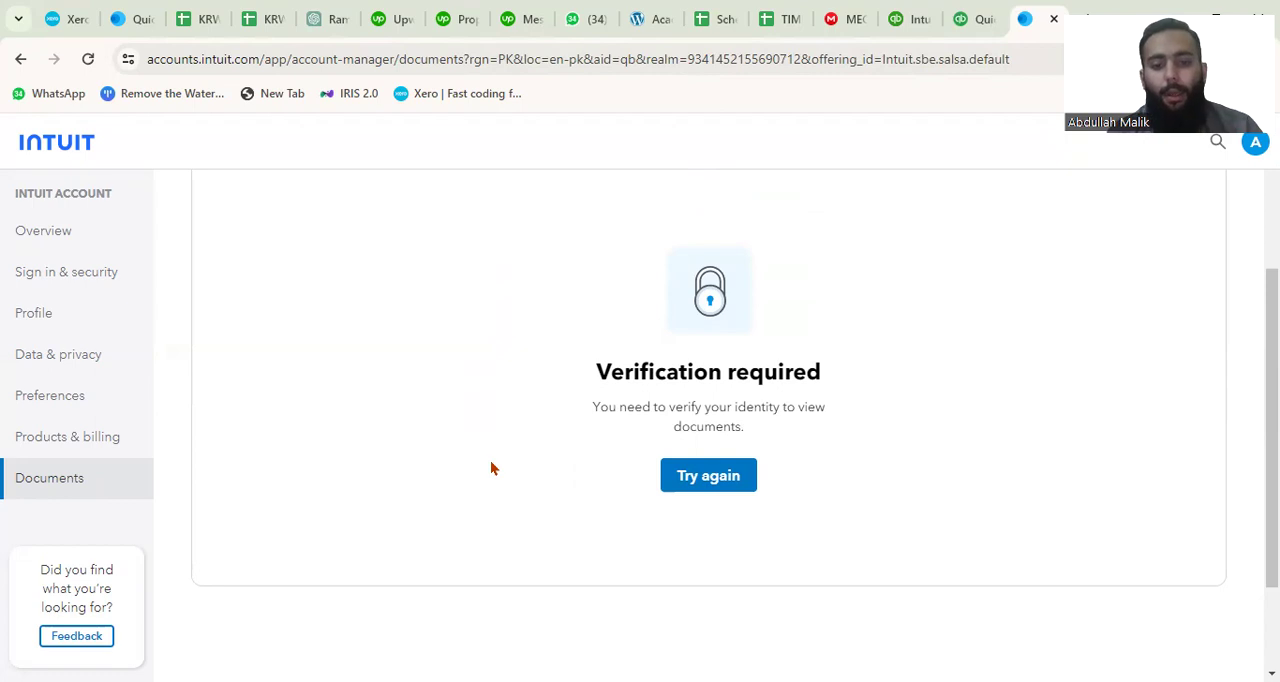
scroll(526, 465, "down", 2)
scroll(526, 466, "up", 4)
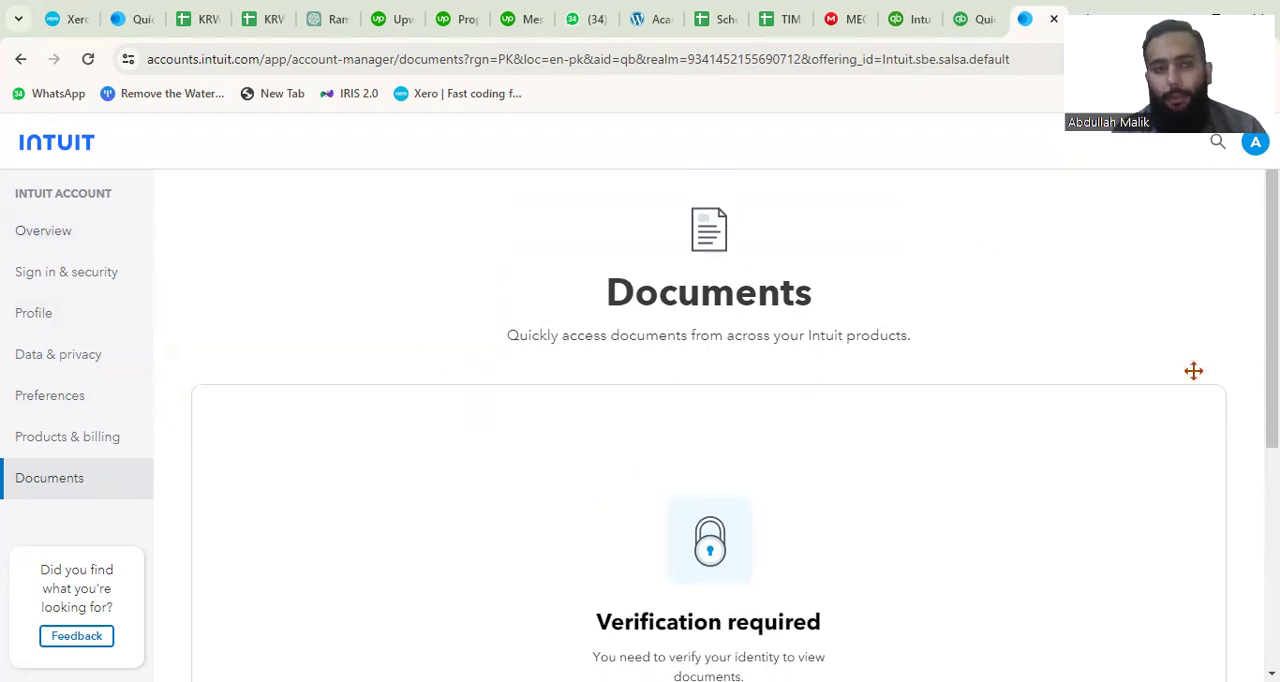
Check the account menu with its product and account switching options, and close it to return to the Documents page.
left_click_drag(1194, 145, 1194, 371)
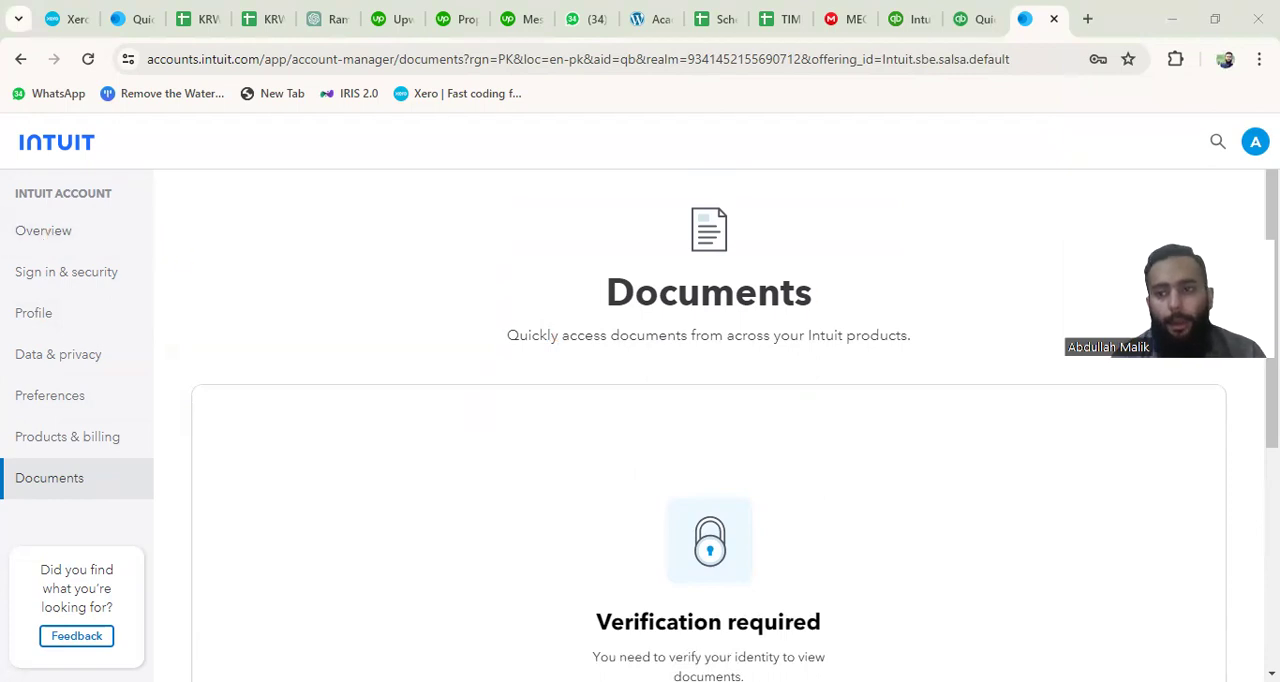
left_click(1255, 141)
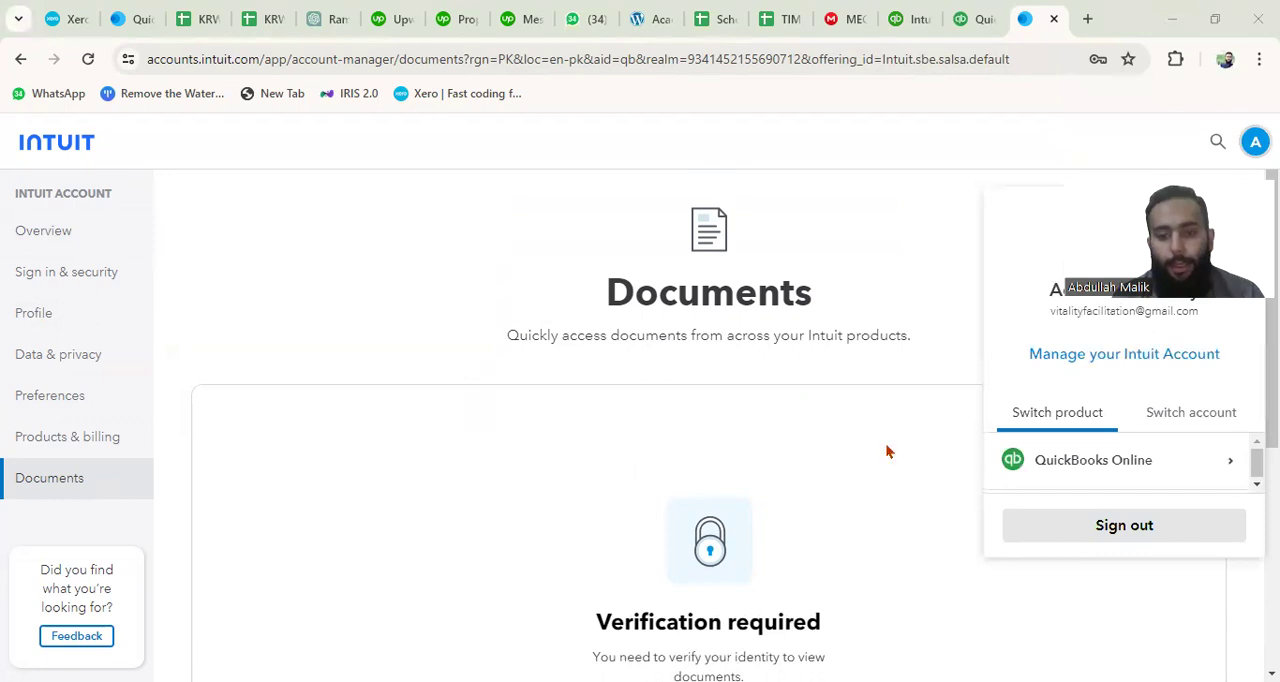
left_click(274, 406)
scroll(277, 405, "down", 4)
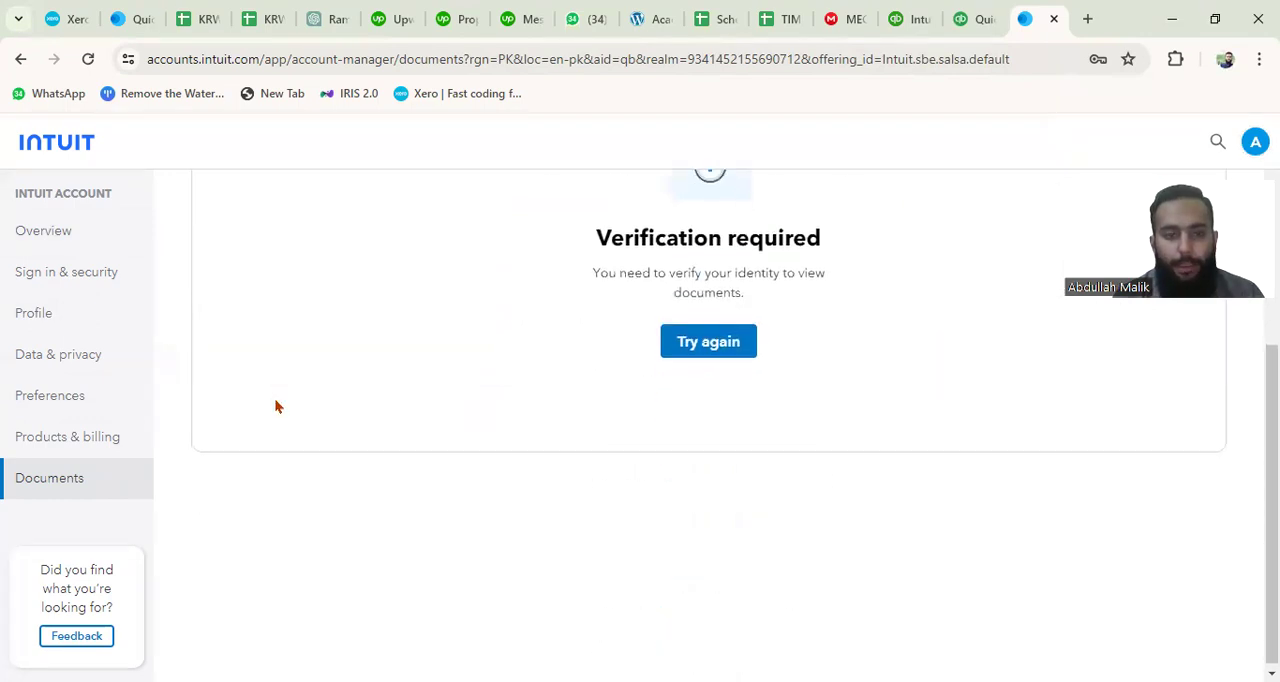
scroll(277, 406, "up", 4)
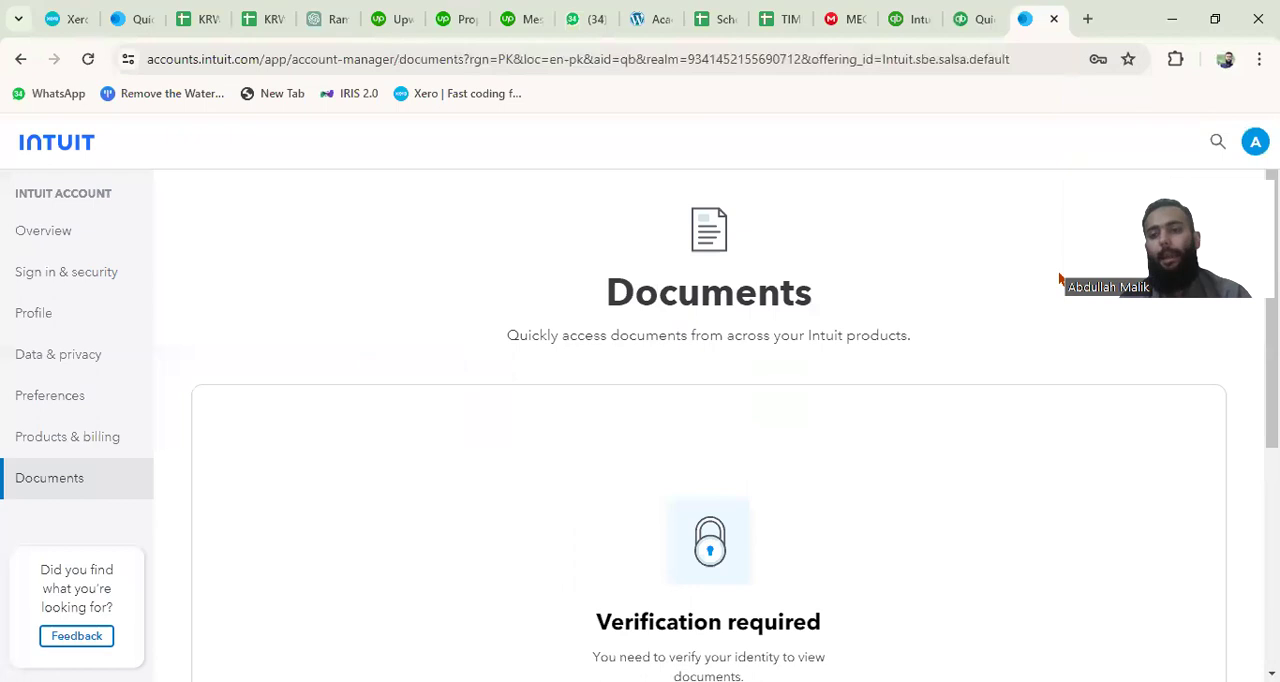